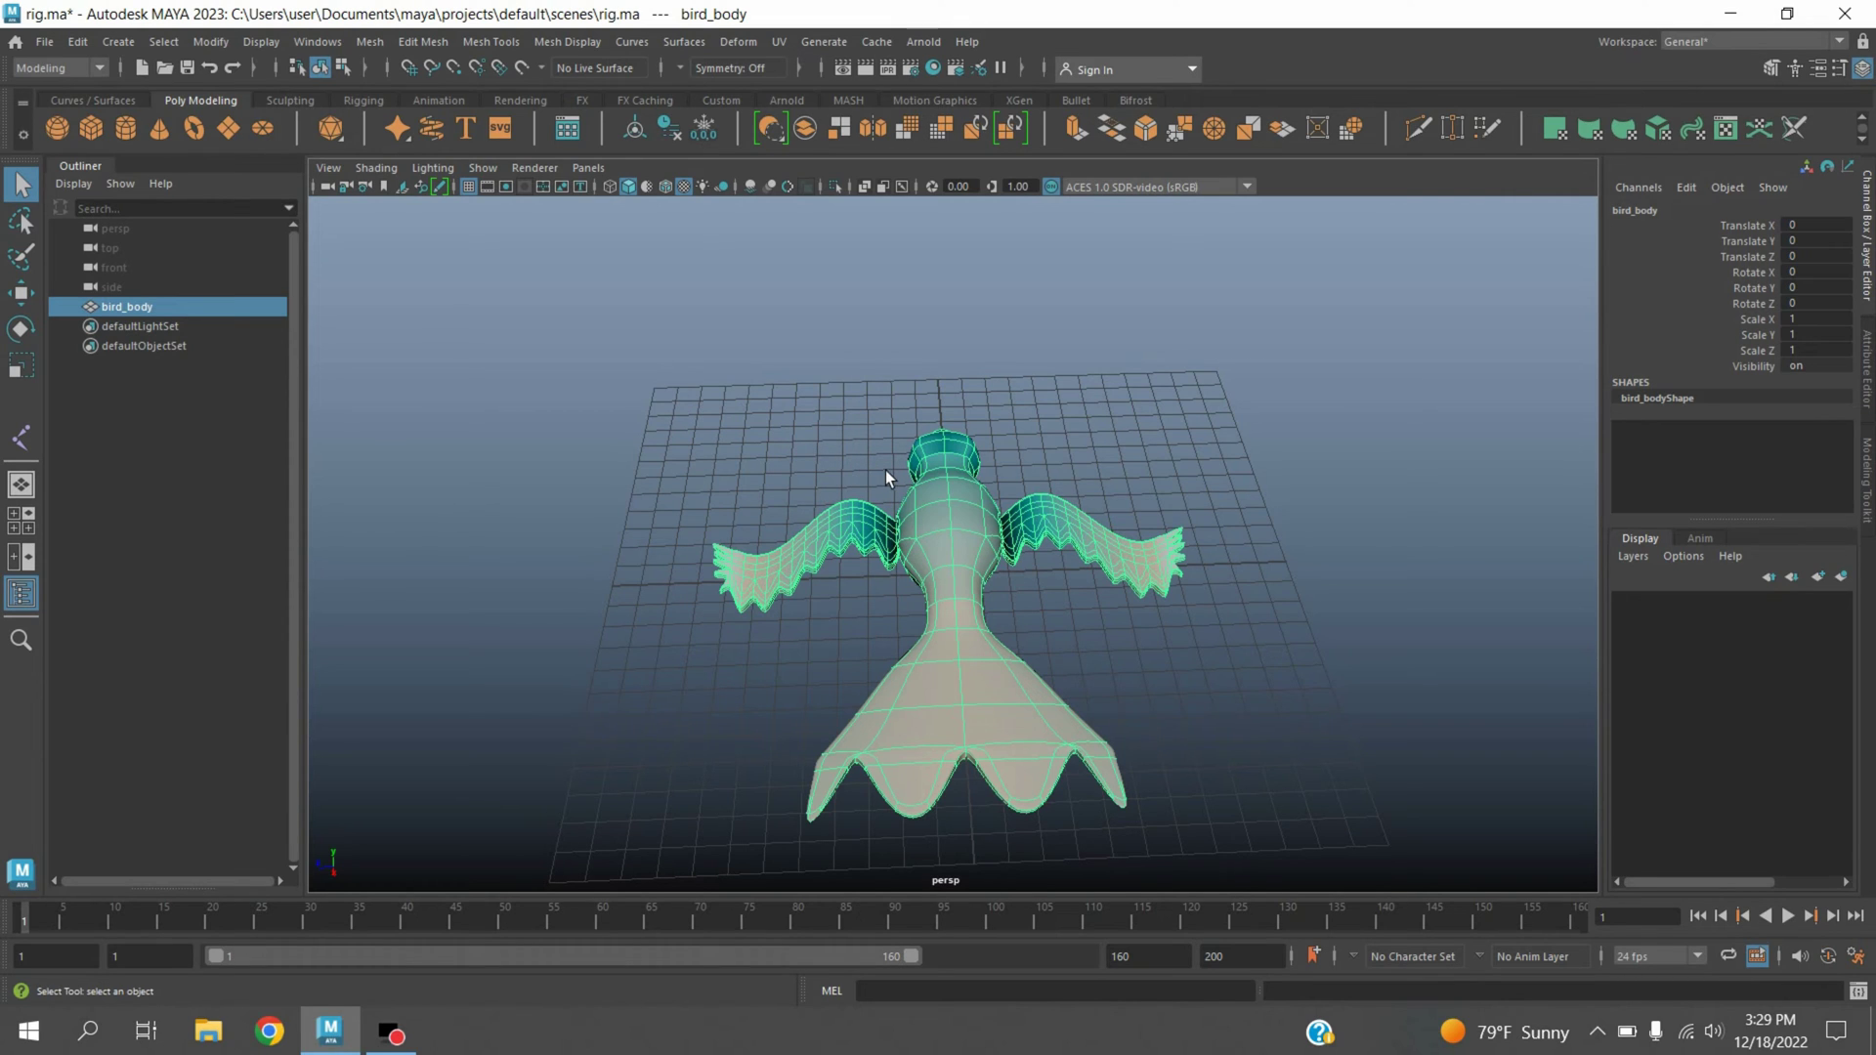
# - Switch Maya's menu set from Modeling to Rigging
pyautogui.keyDown('alt'); pyautogui.moveTo(927, 482); pyautogui.dragTo(980, 532); pyautogui.keyUp('alt')
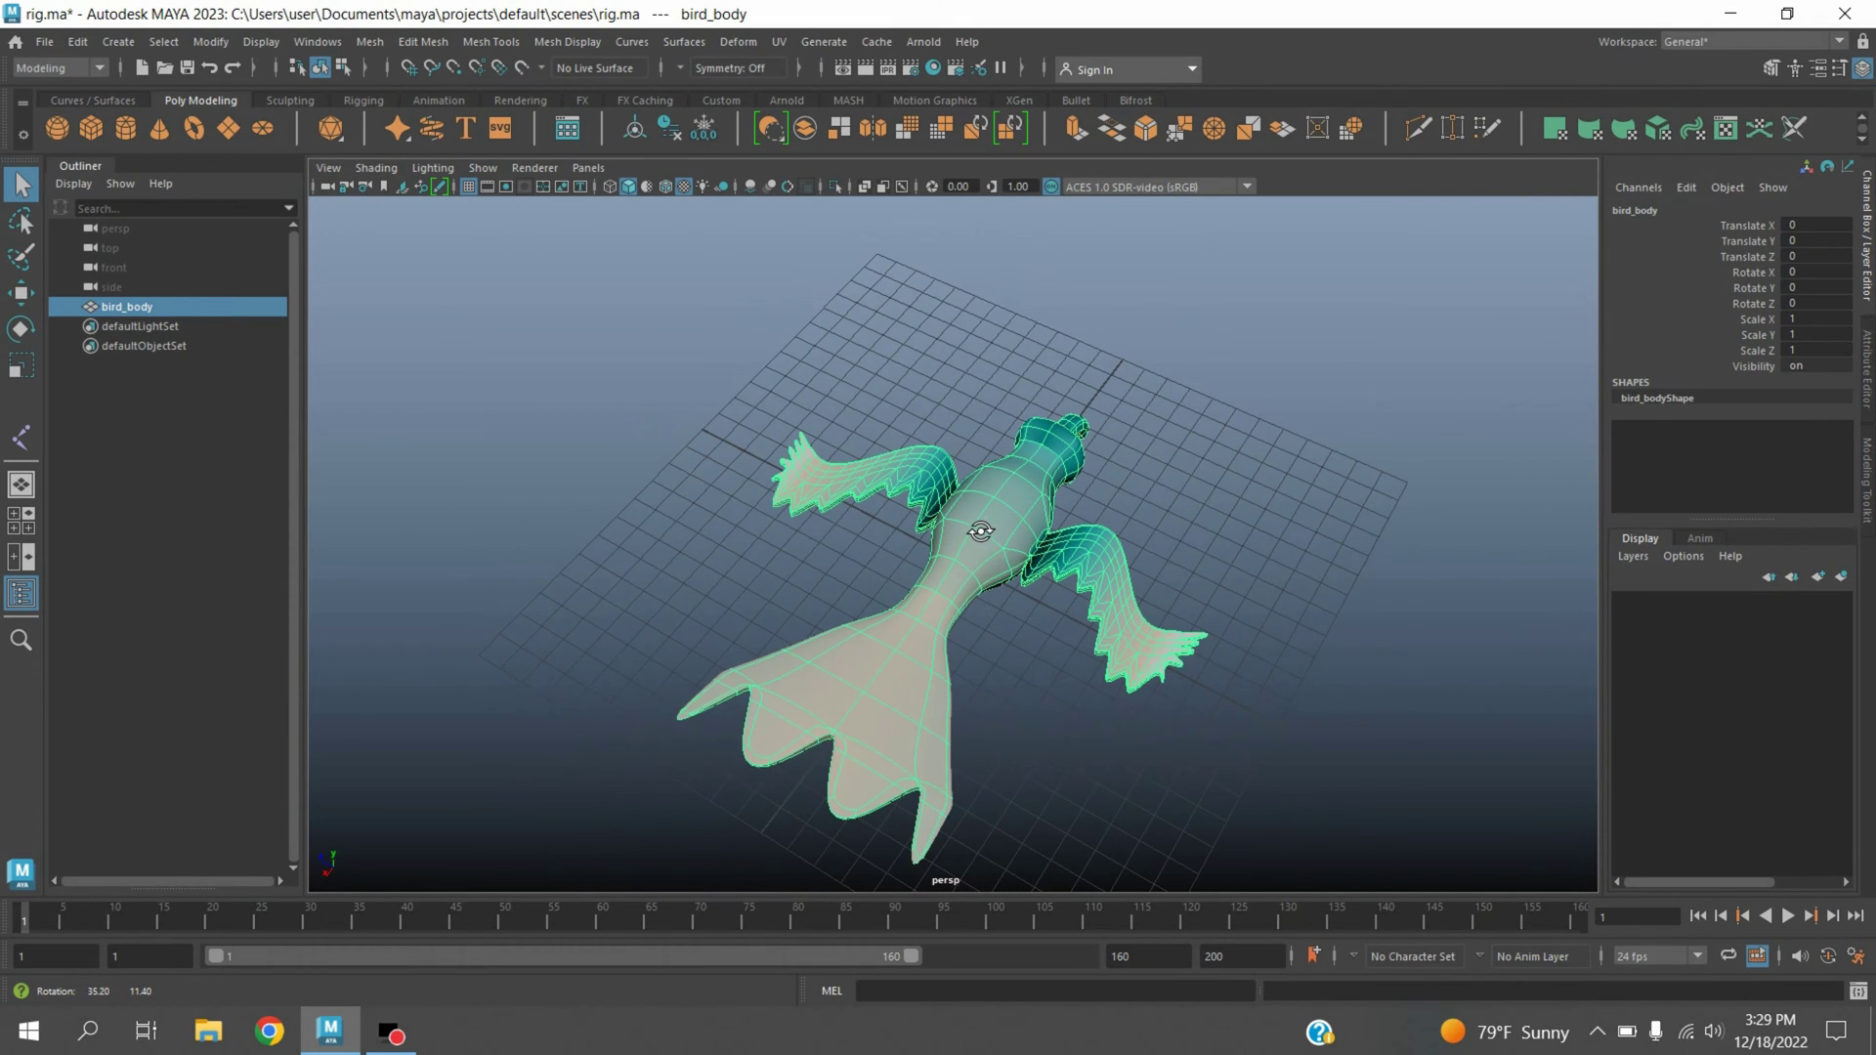
pyautogui.click(79, 68)
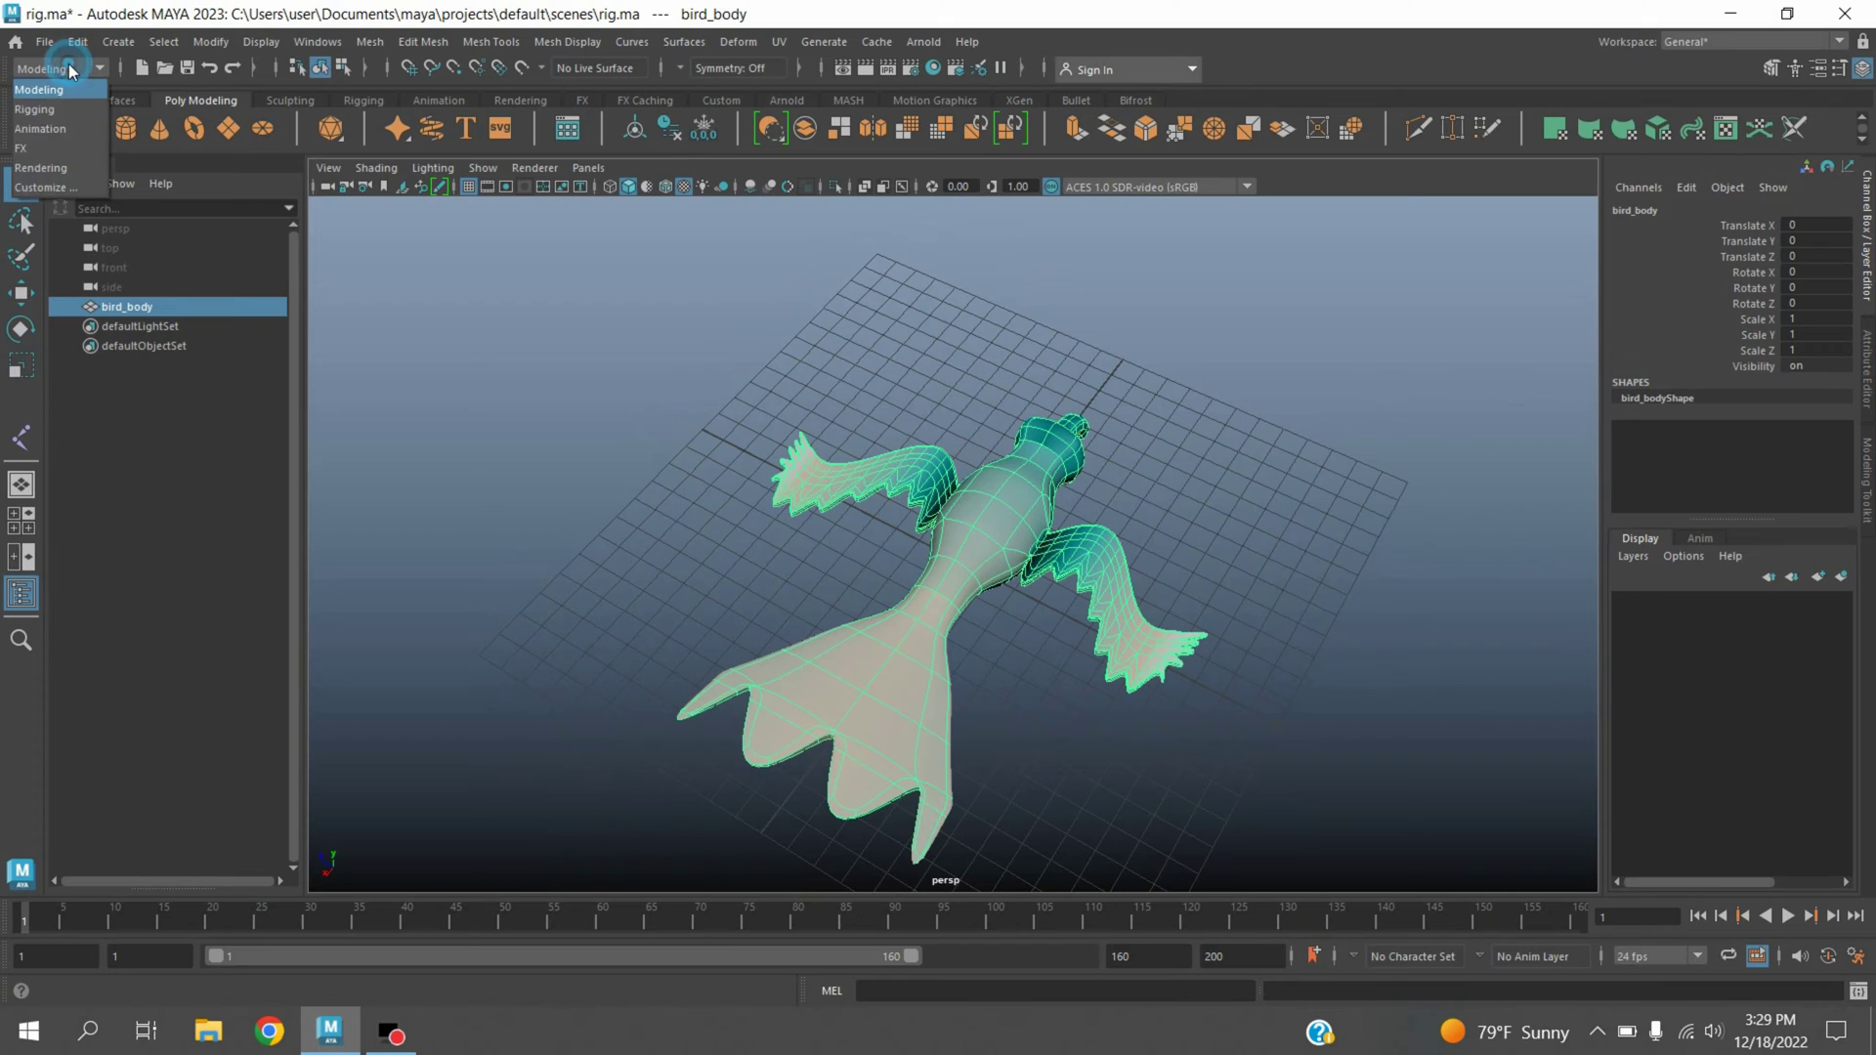
pyautogui.click(66, 109)
# - Start Create Joints in a zoomed-in top view with X-Ray enabled on the bird
pyautogui.press('w')
pyautogui.click(378, 41)
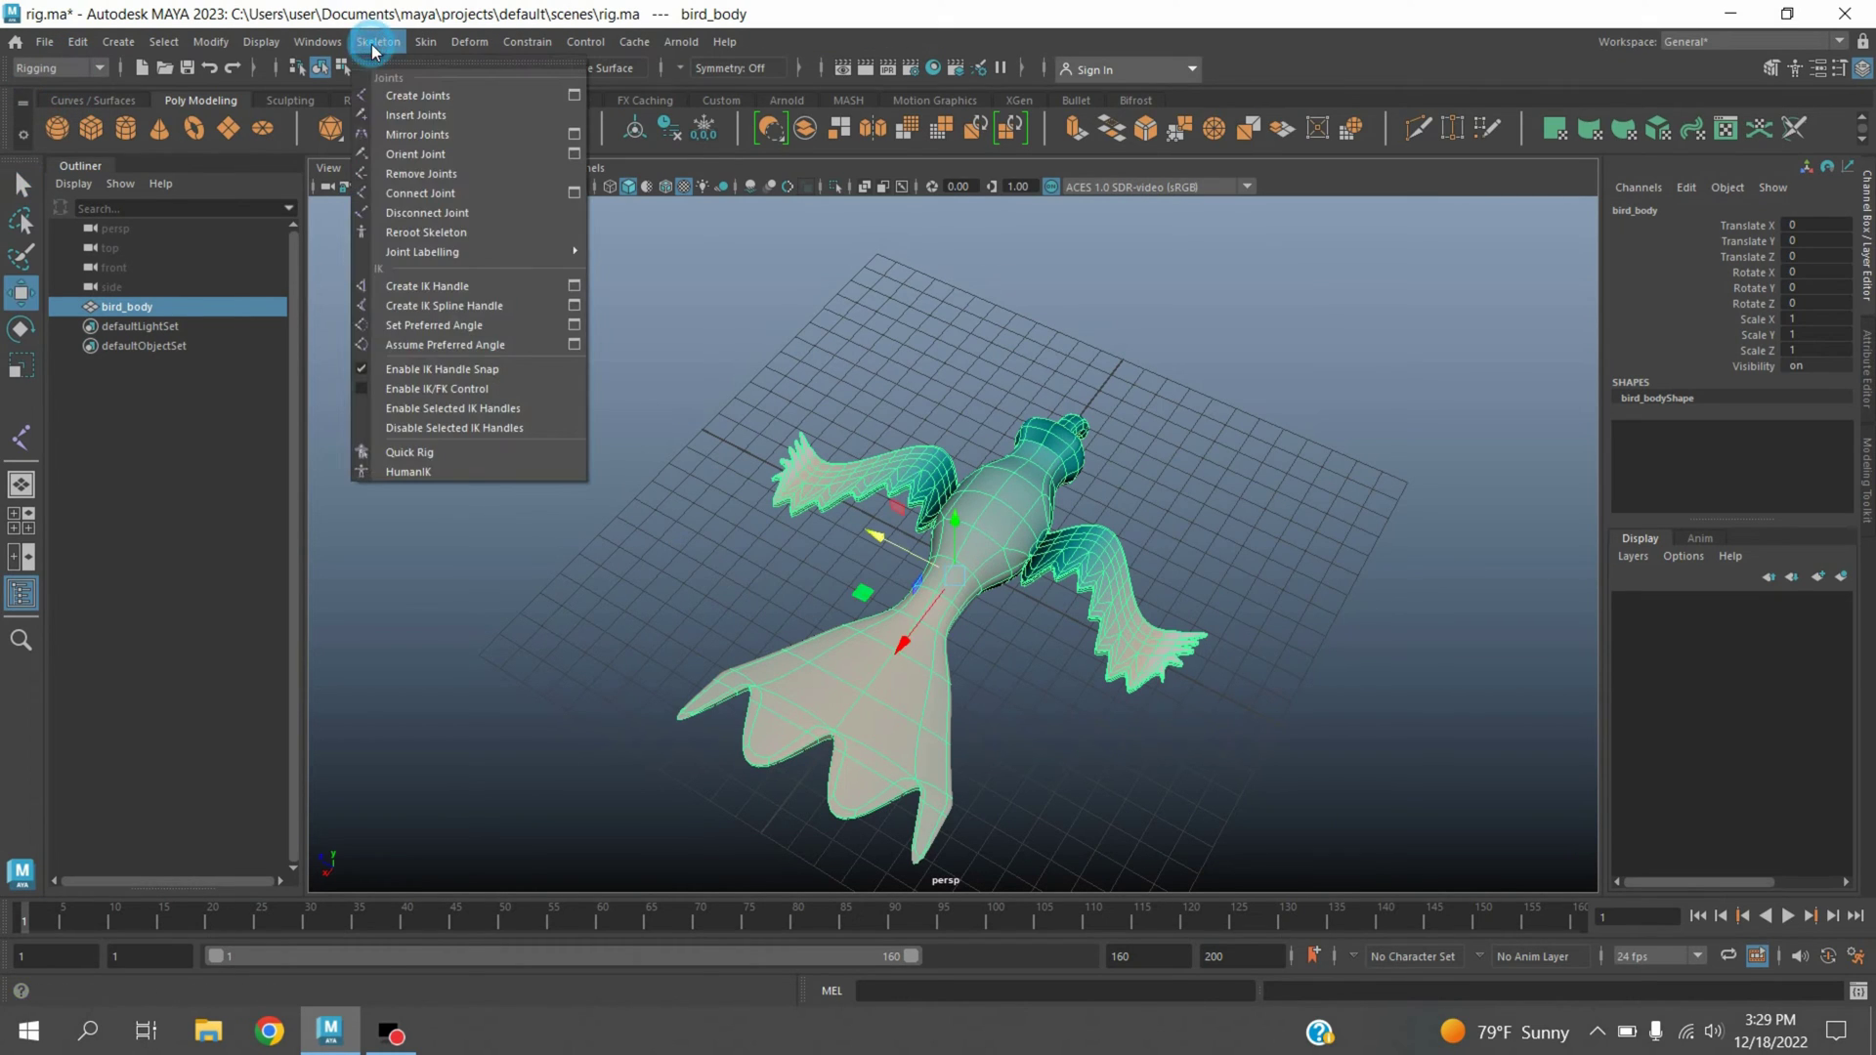
pyautogui.click(418, 96)
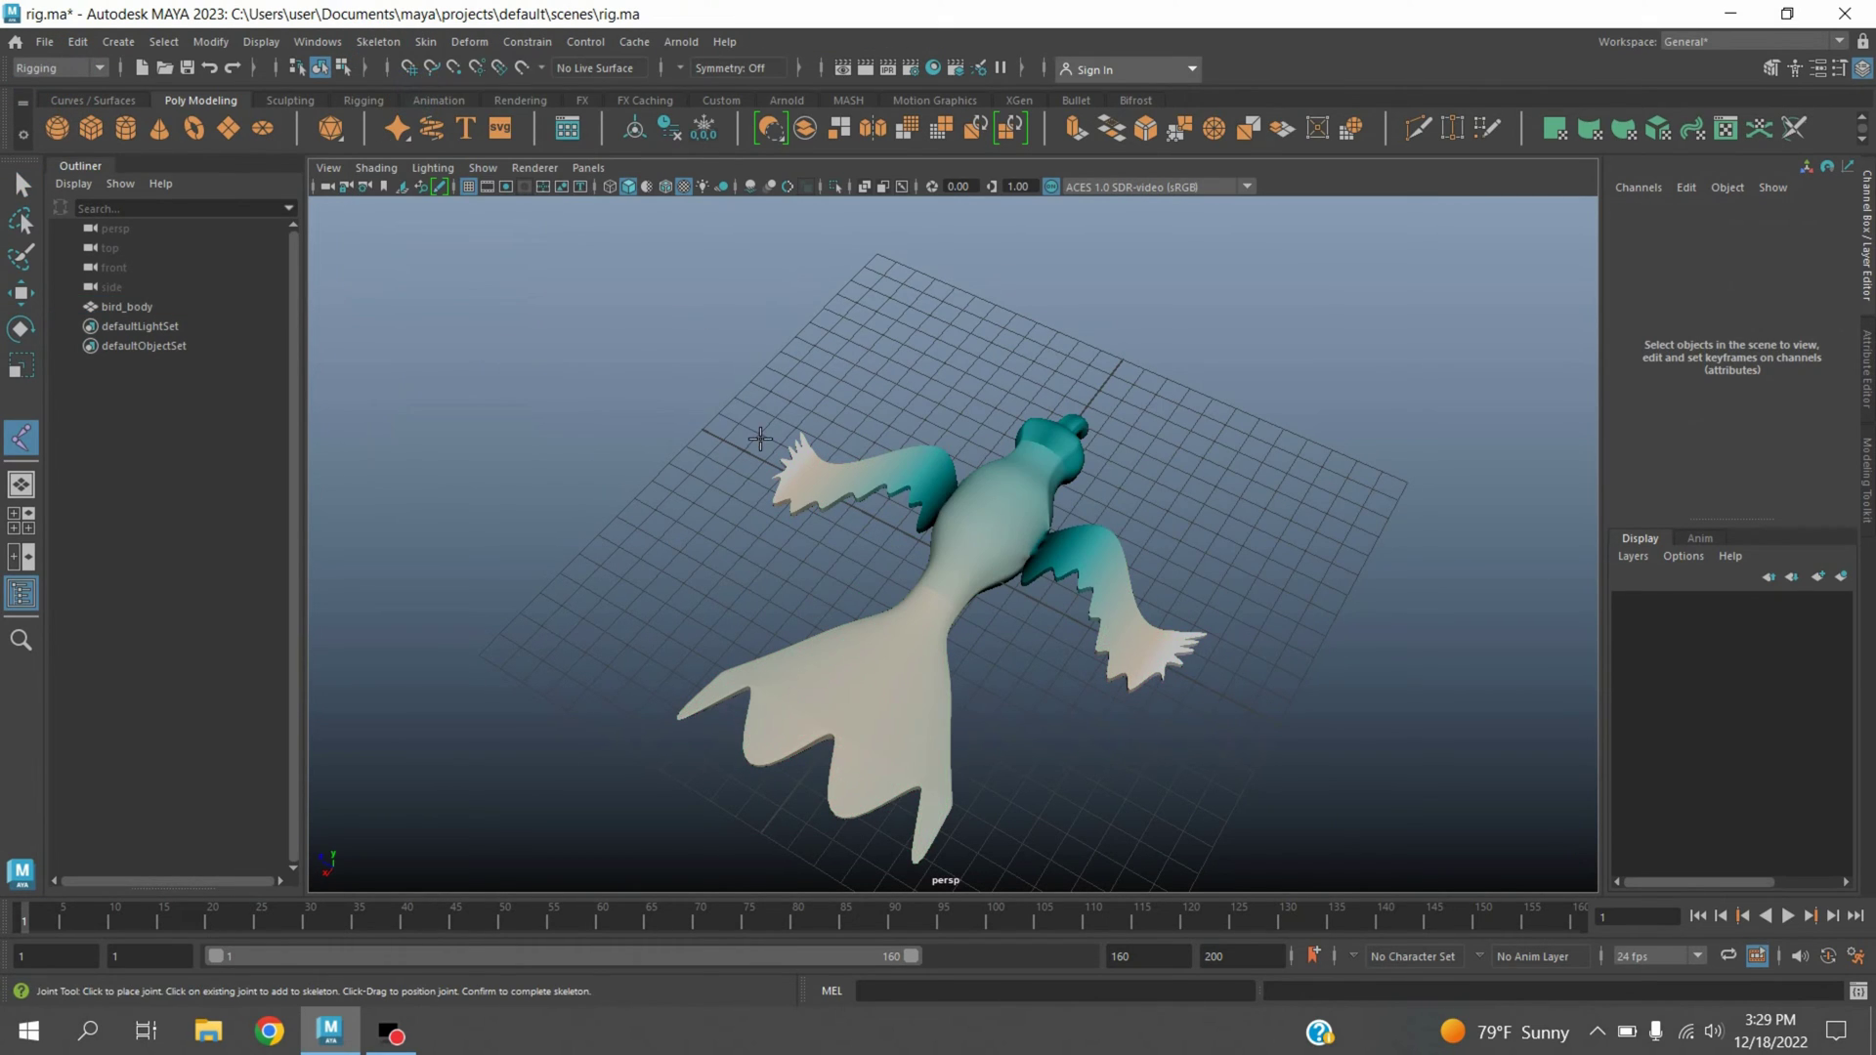
pyautogui.press('space')
pyautogui.press('space')
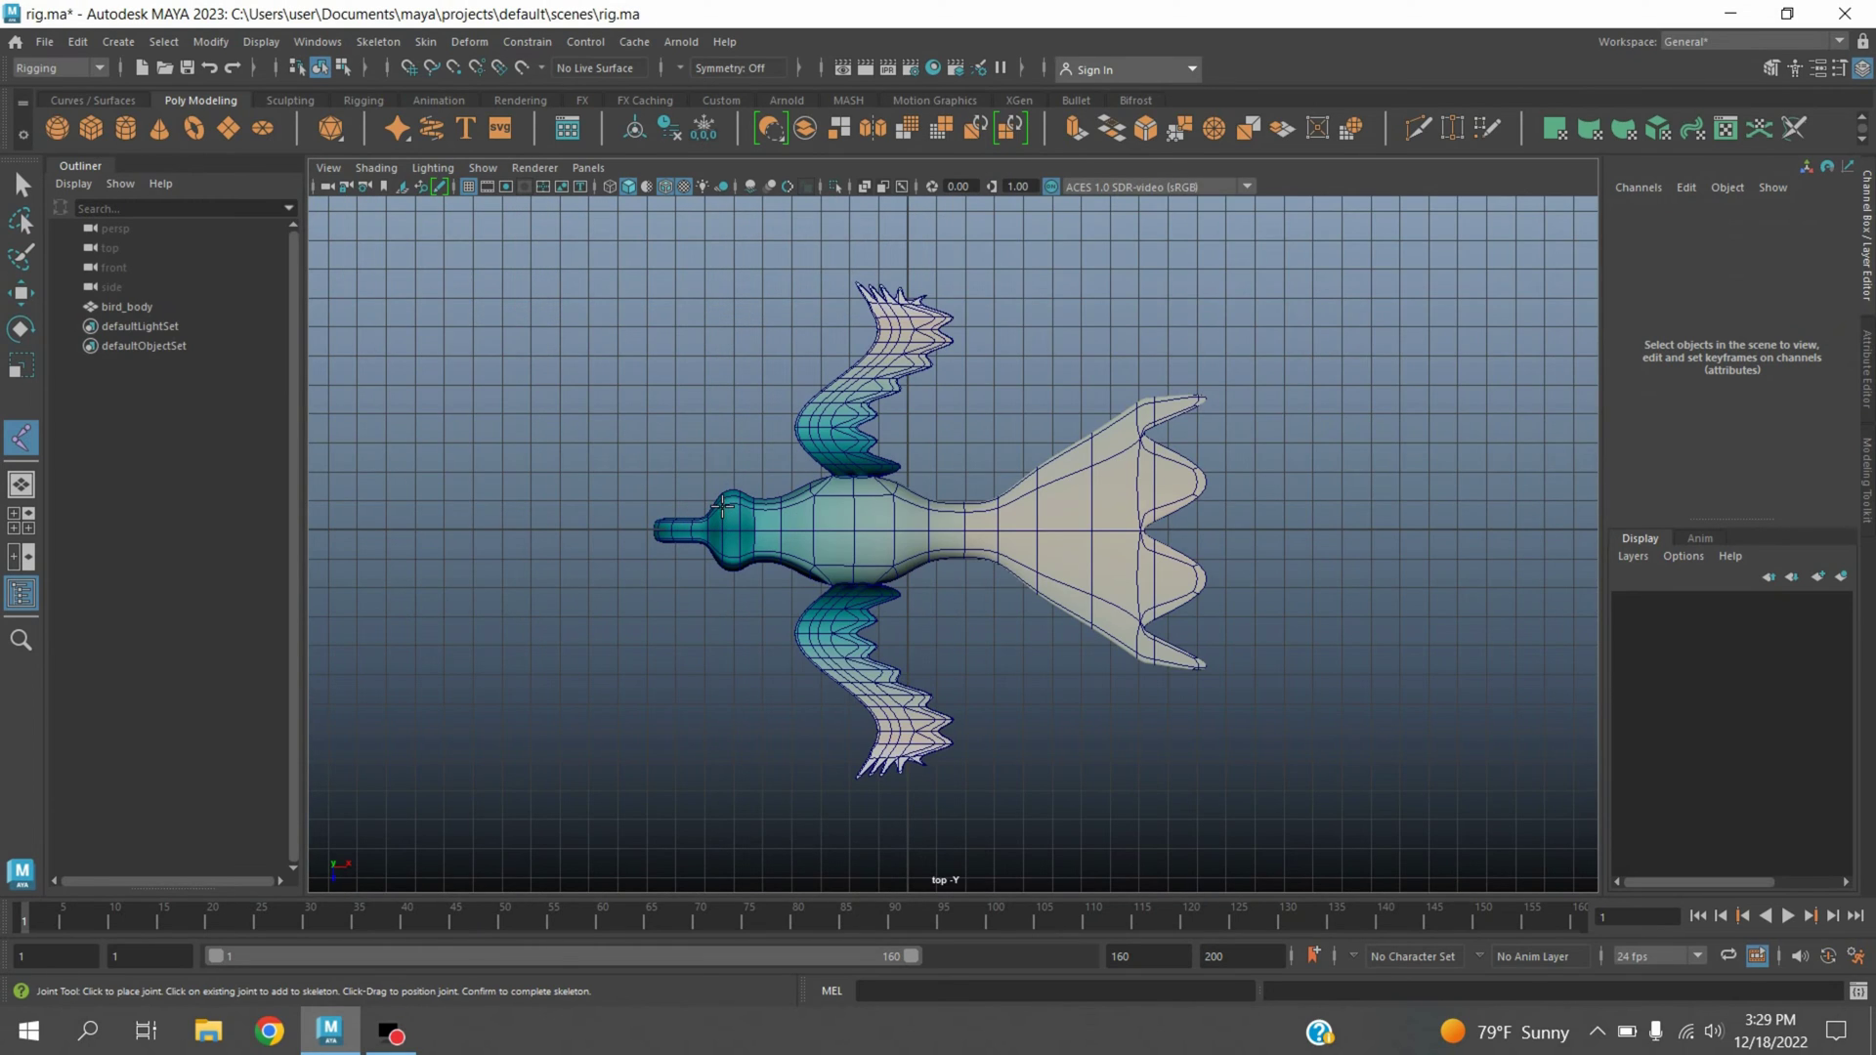
pyautogui.scroll(2, 723, 506)
pyautogui.scroll(1, 743, 590)
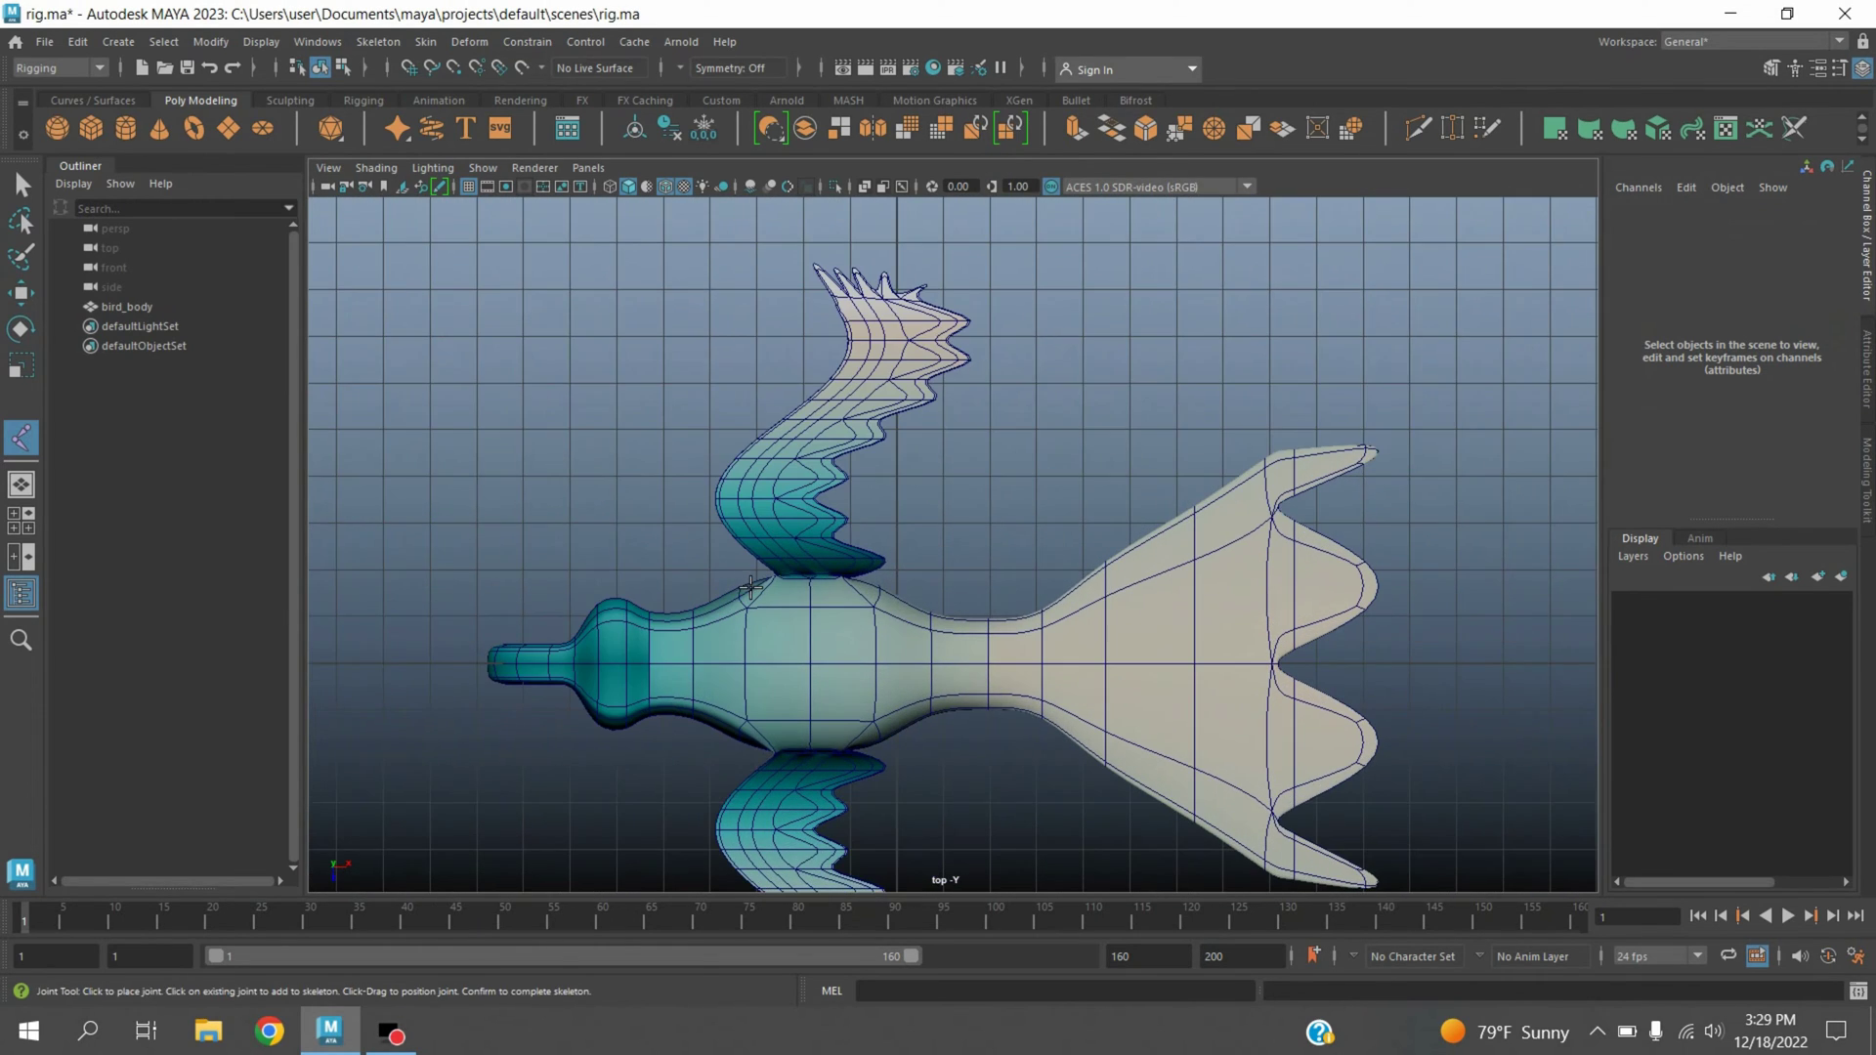
pyautogui.click(865, 186)
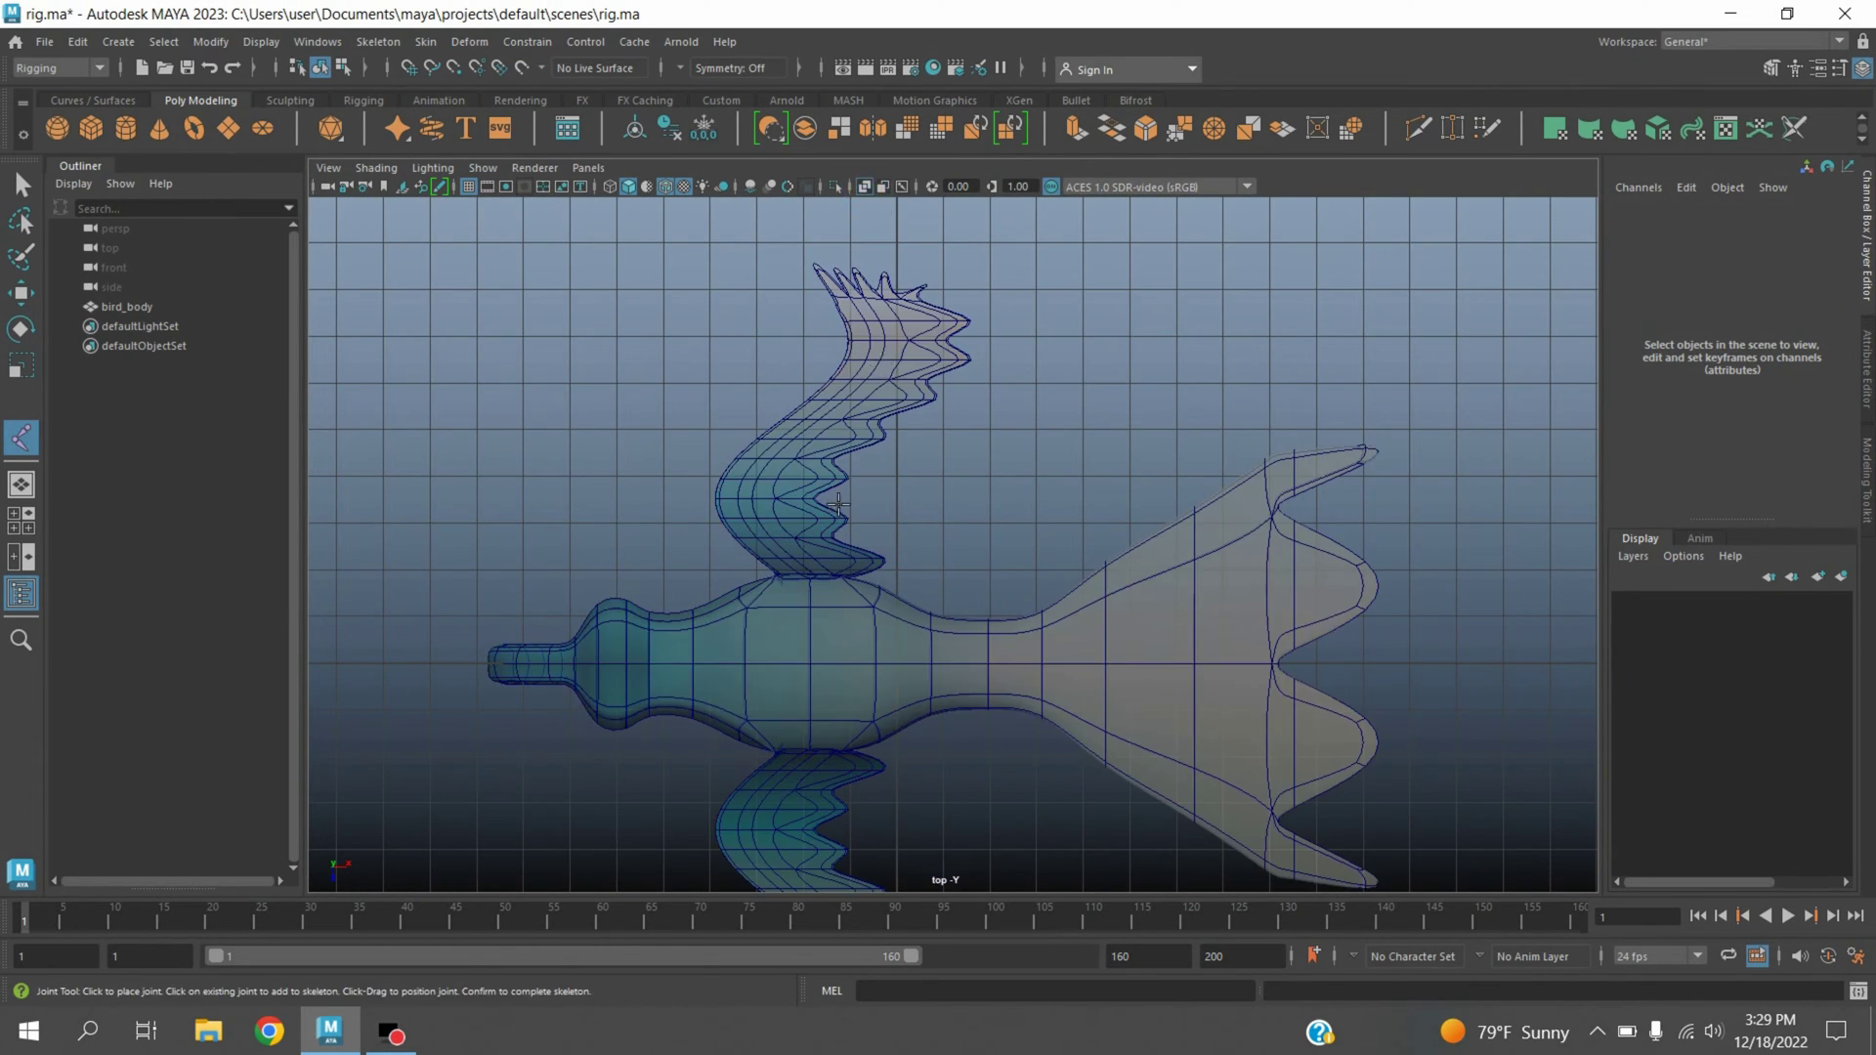
# - Place joints from the wing root out to the wingtip and finish the chain
pyautogui.click(813, 591)
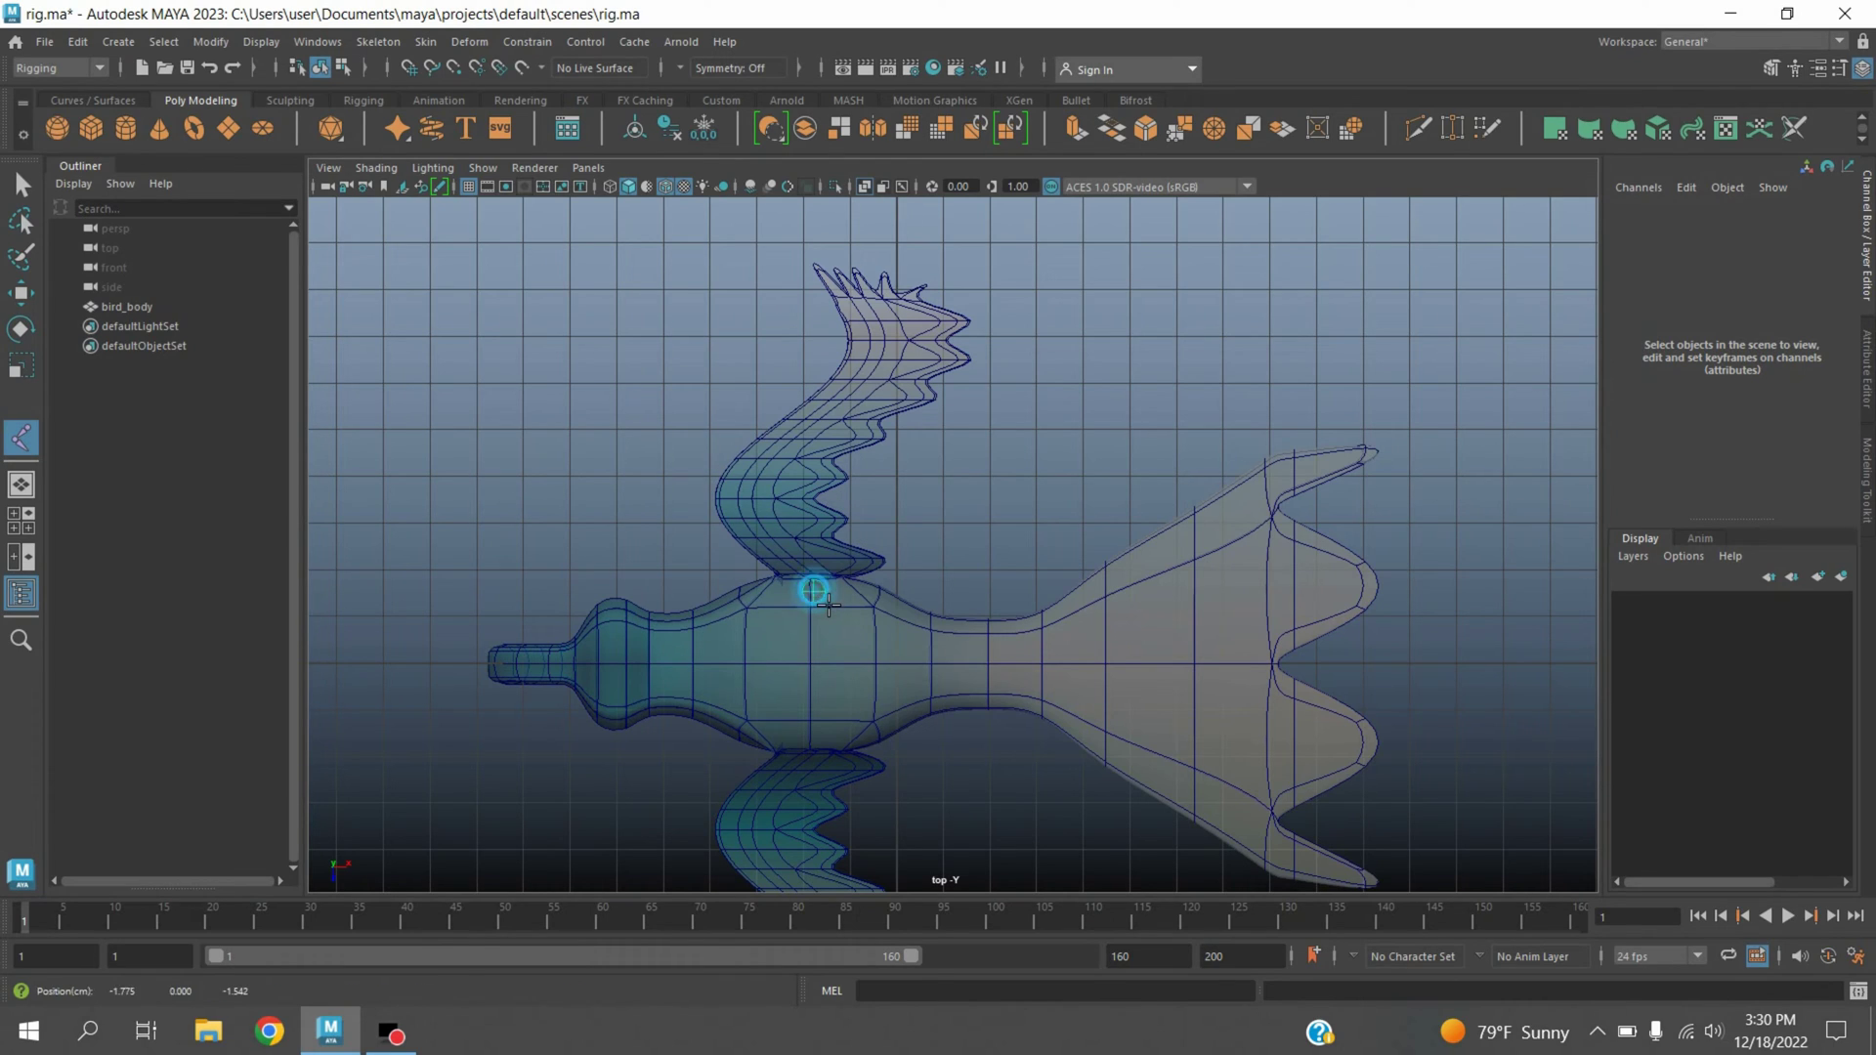
pyautogui.click(753, 483)
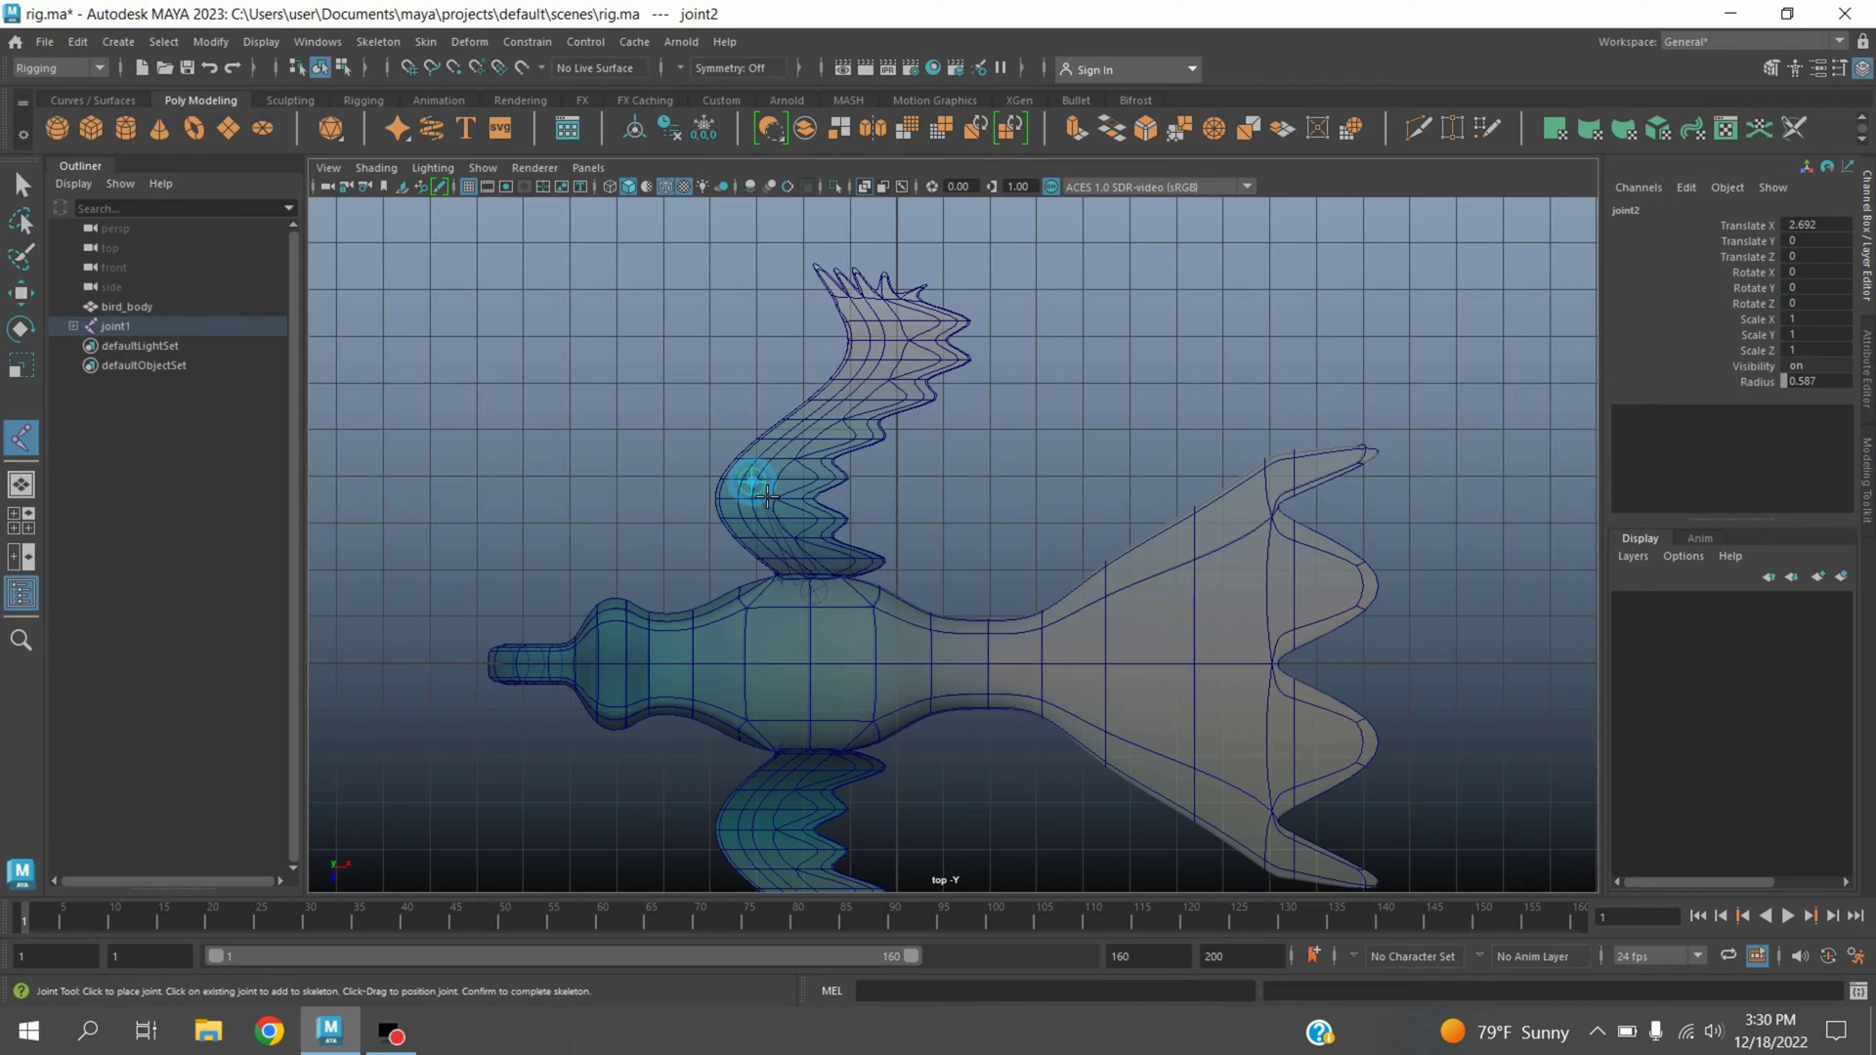
pyautogui.click(895, 379)
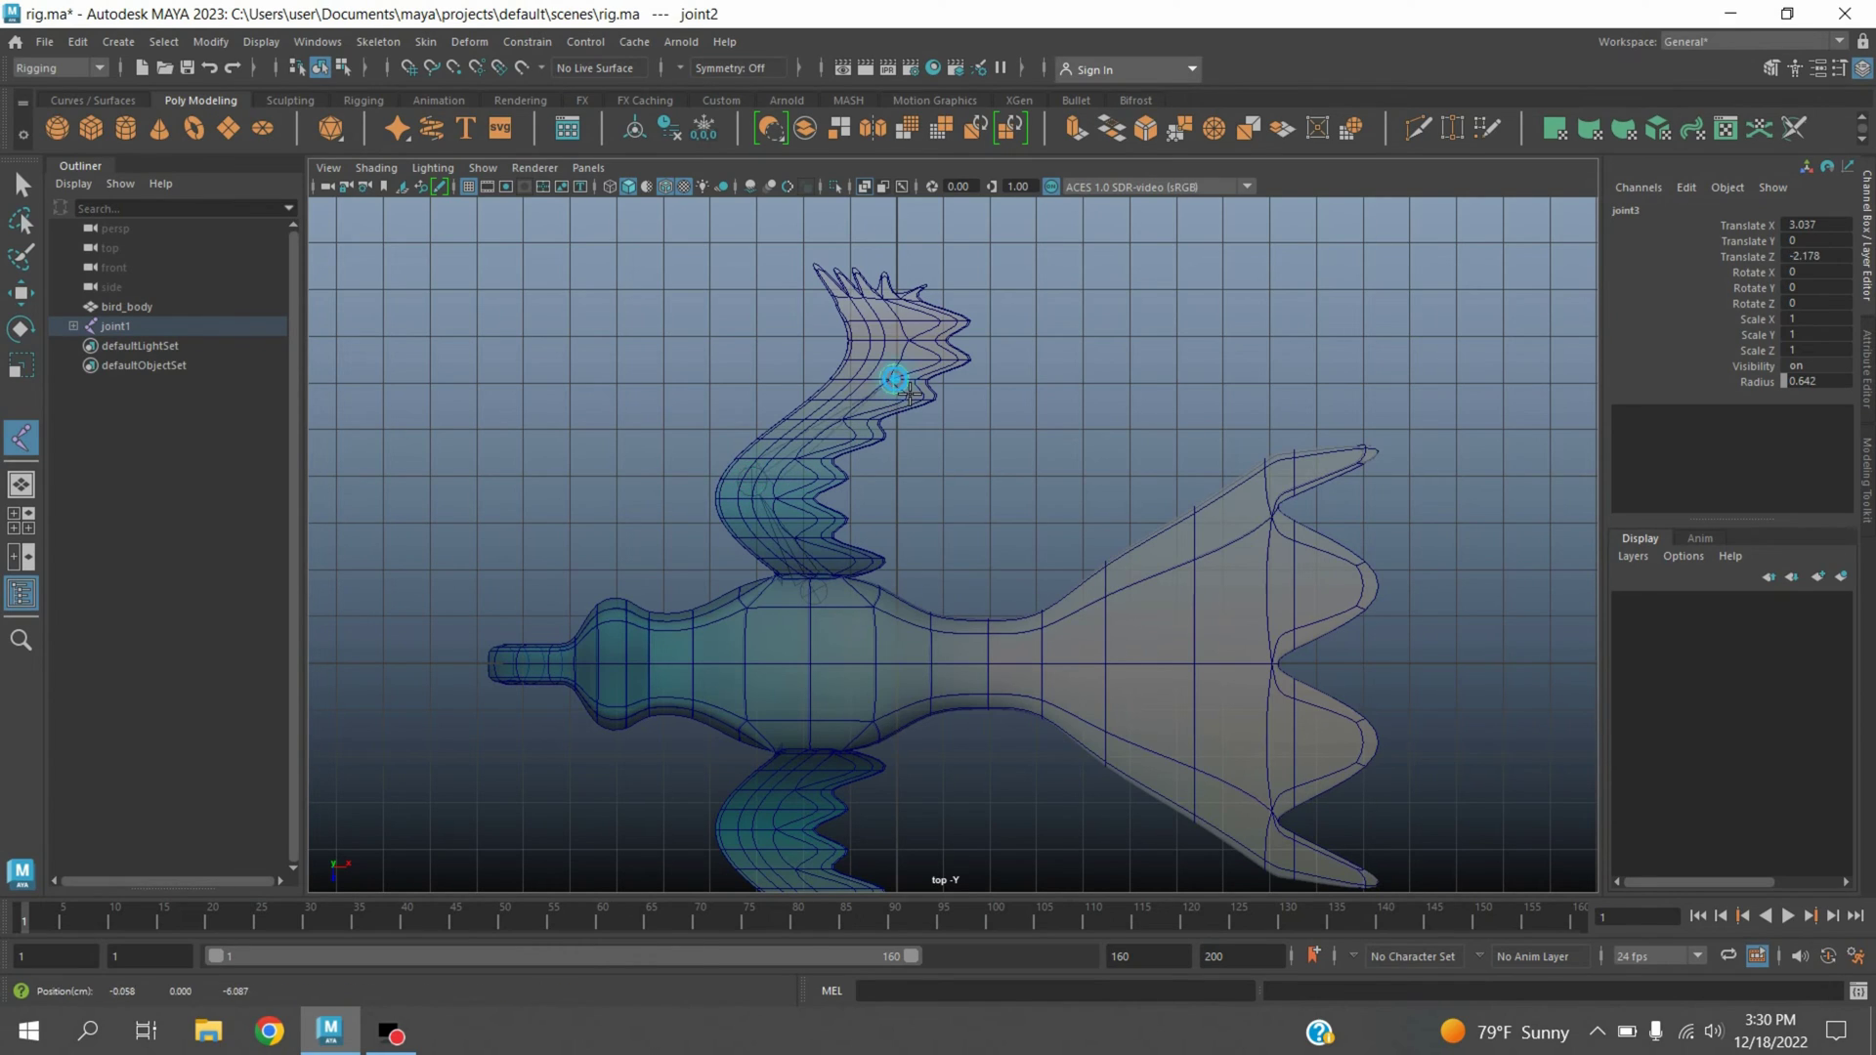
pyautogui.click(864, 308)
pyautogui.press('Return')
pyautogui.press('w')
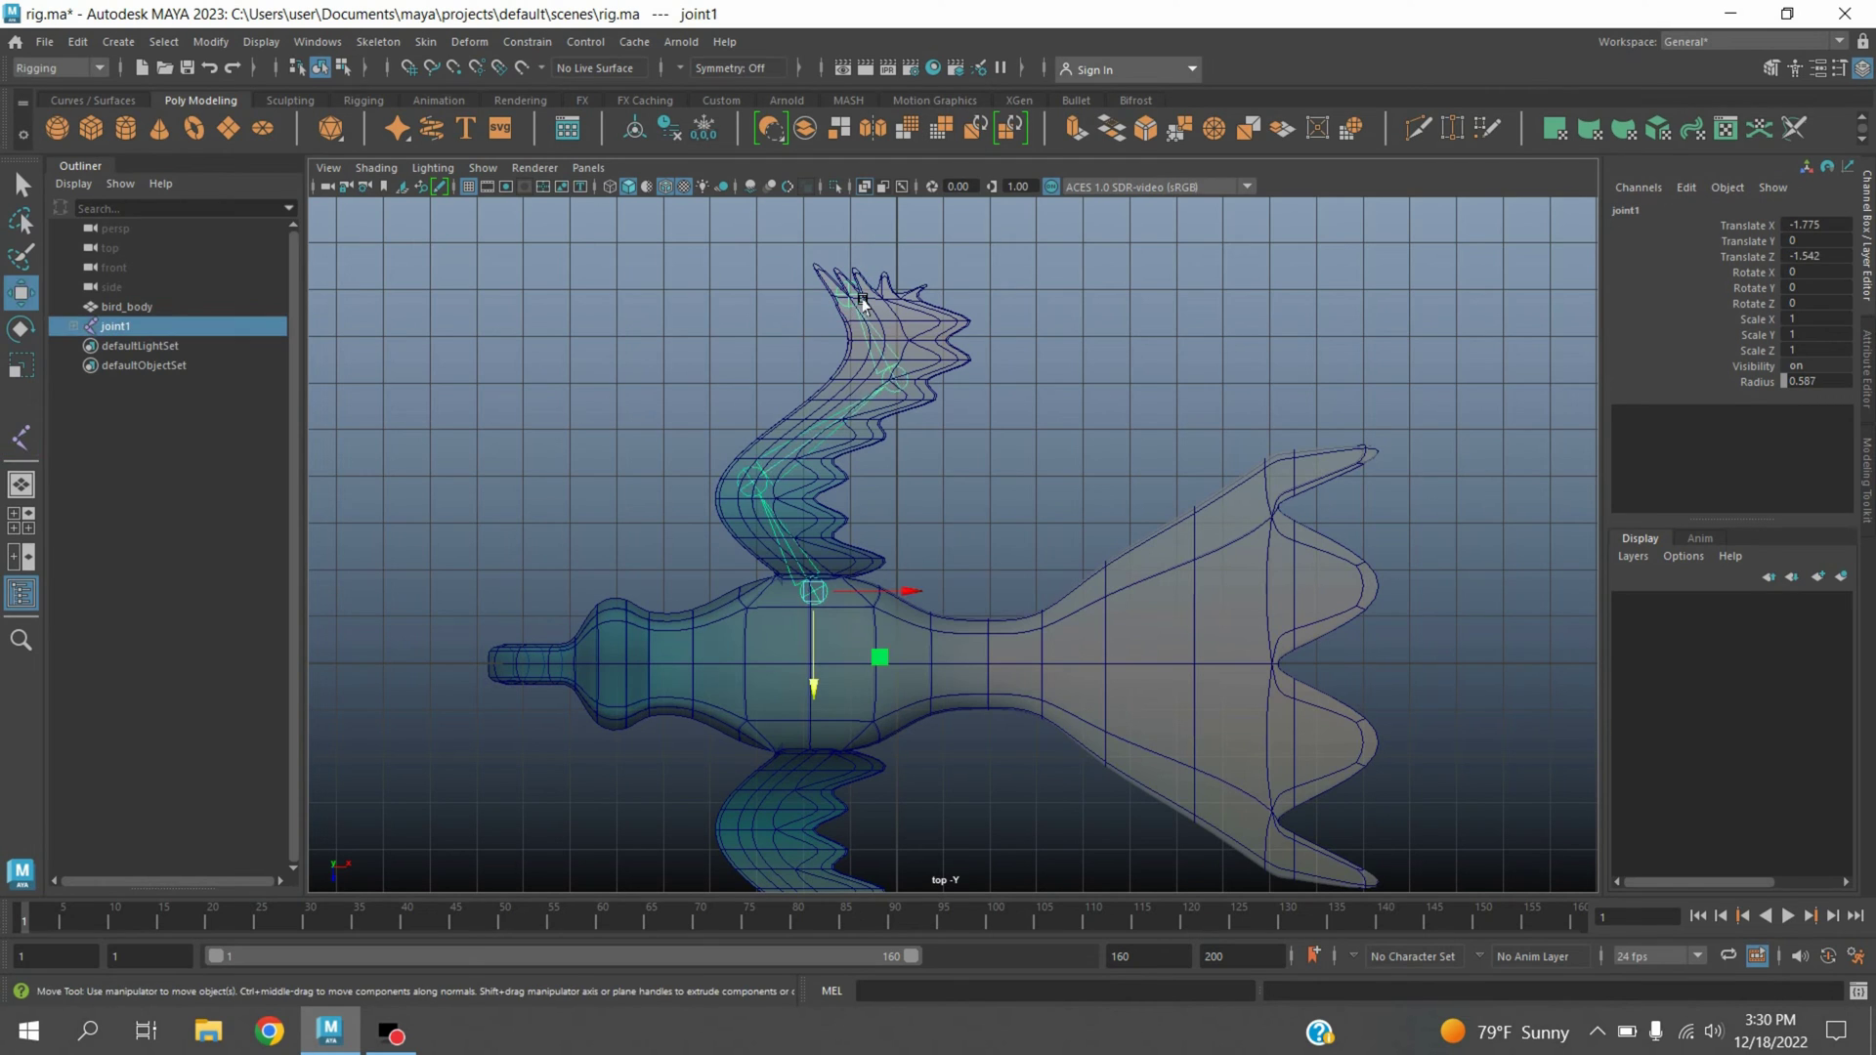
pyautogui.press('space')
pyautogui.press('space')
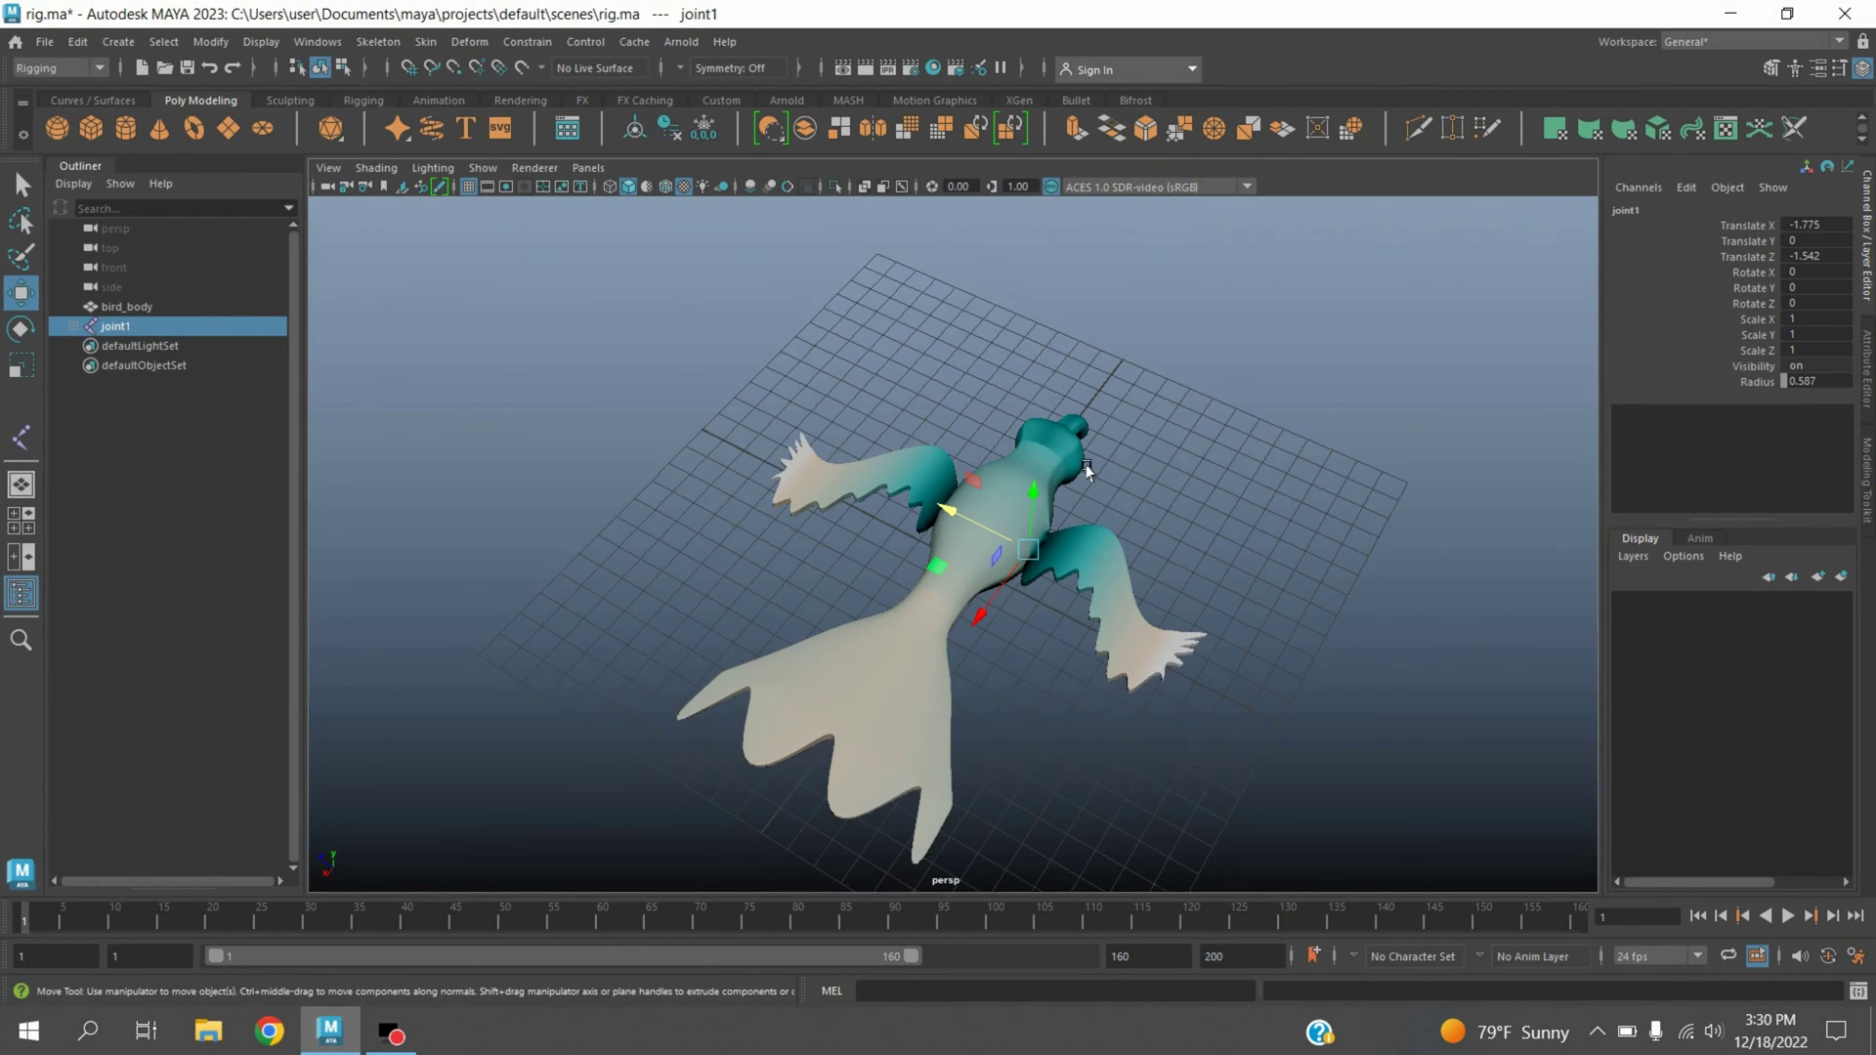
# - Raise root joint1 to Translate Y 0.154 and check the wing chain in X-Ray
pyautogui.keyDown('alt'); pyautogui.moveTo(1356, 420); pyautogui.dragTo(1033, 454); pyautogui.keyUp('alt')
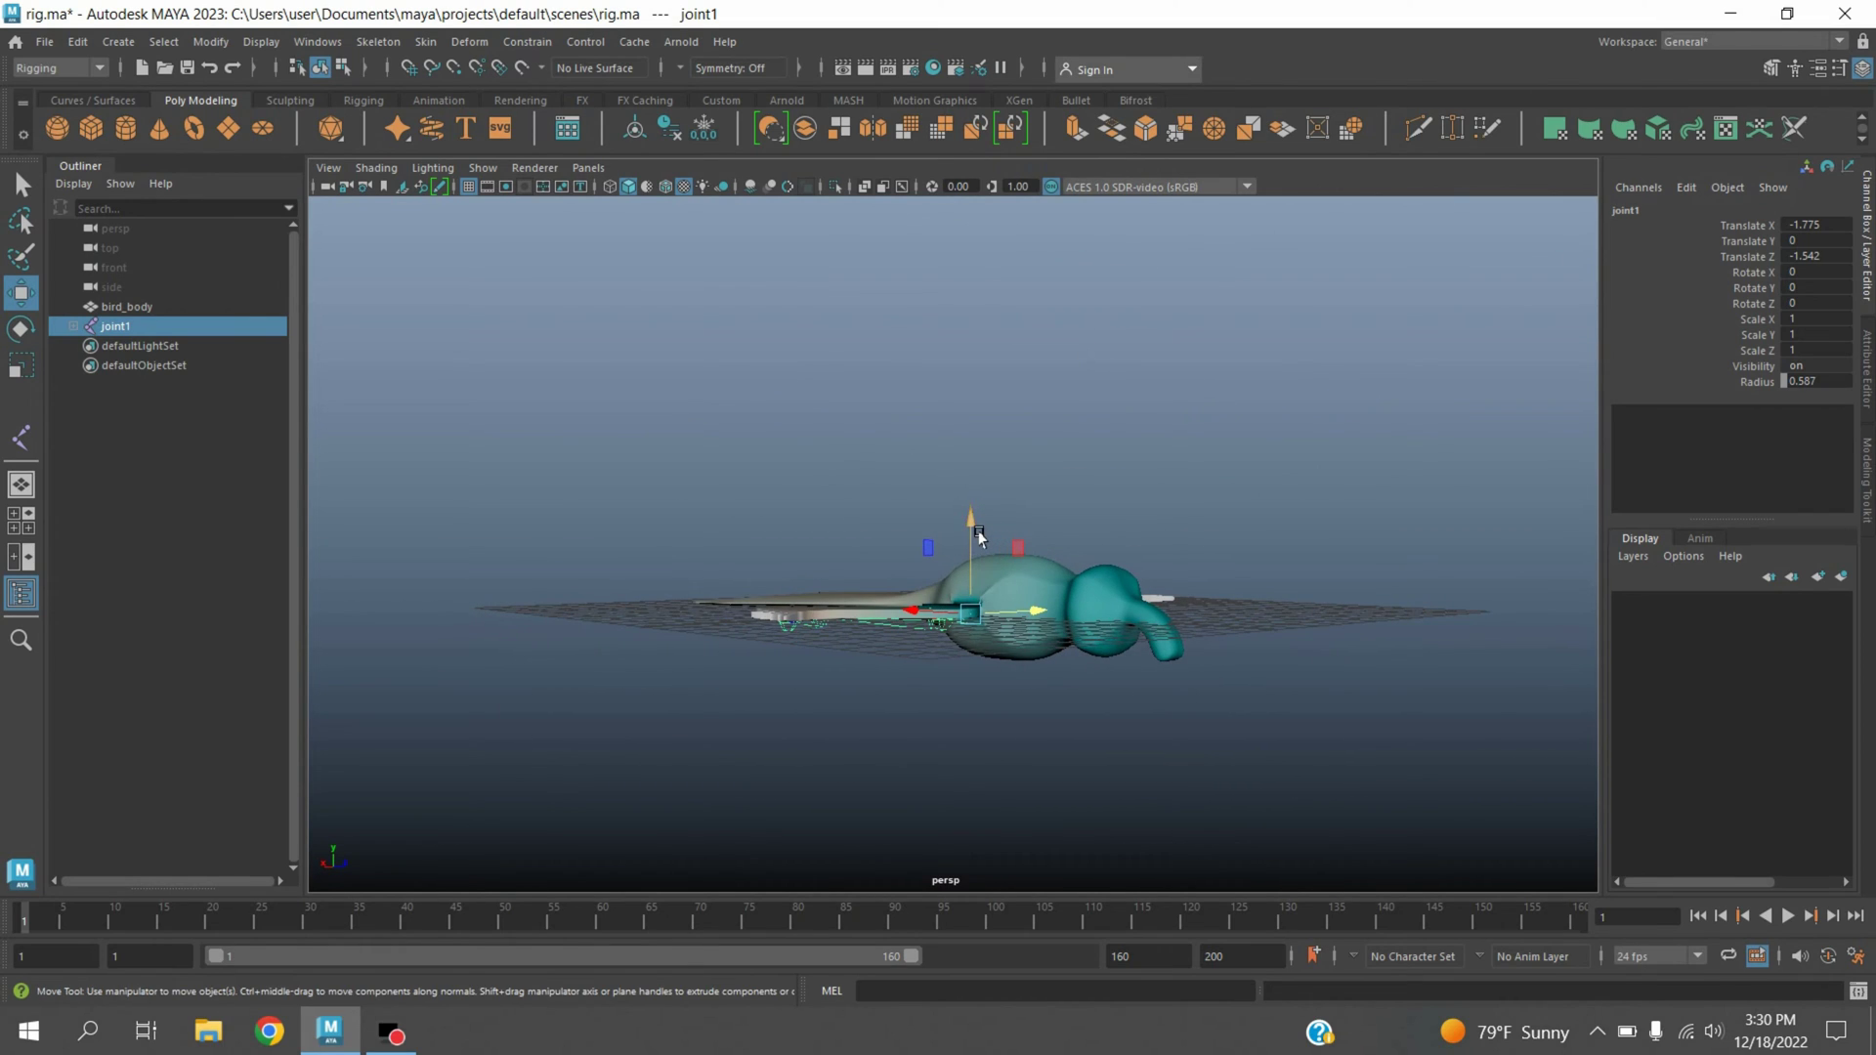
pyautogui.moveTo(984, 531); pyautogui.dragTo(984, 528)
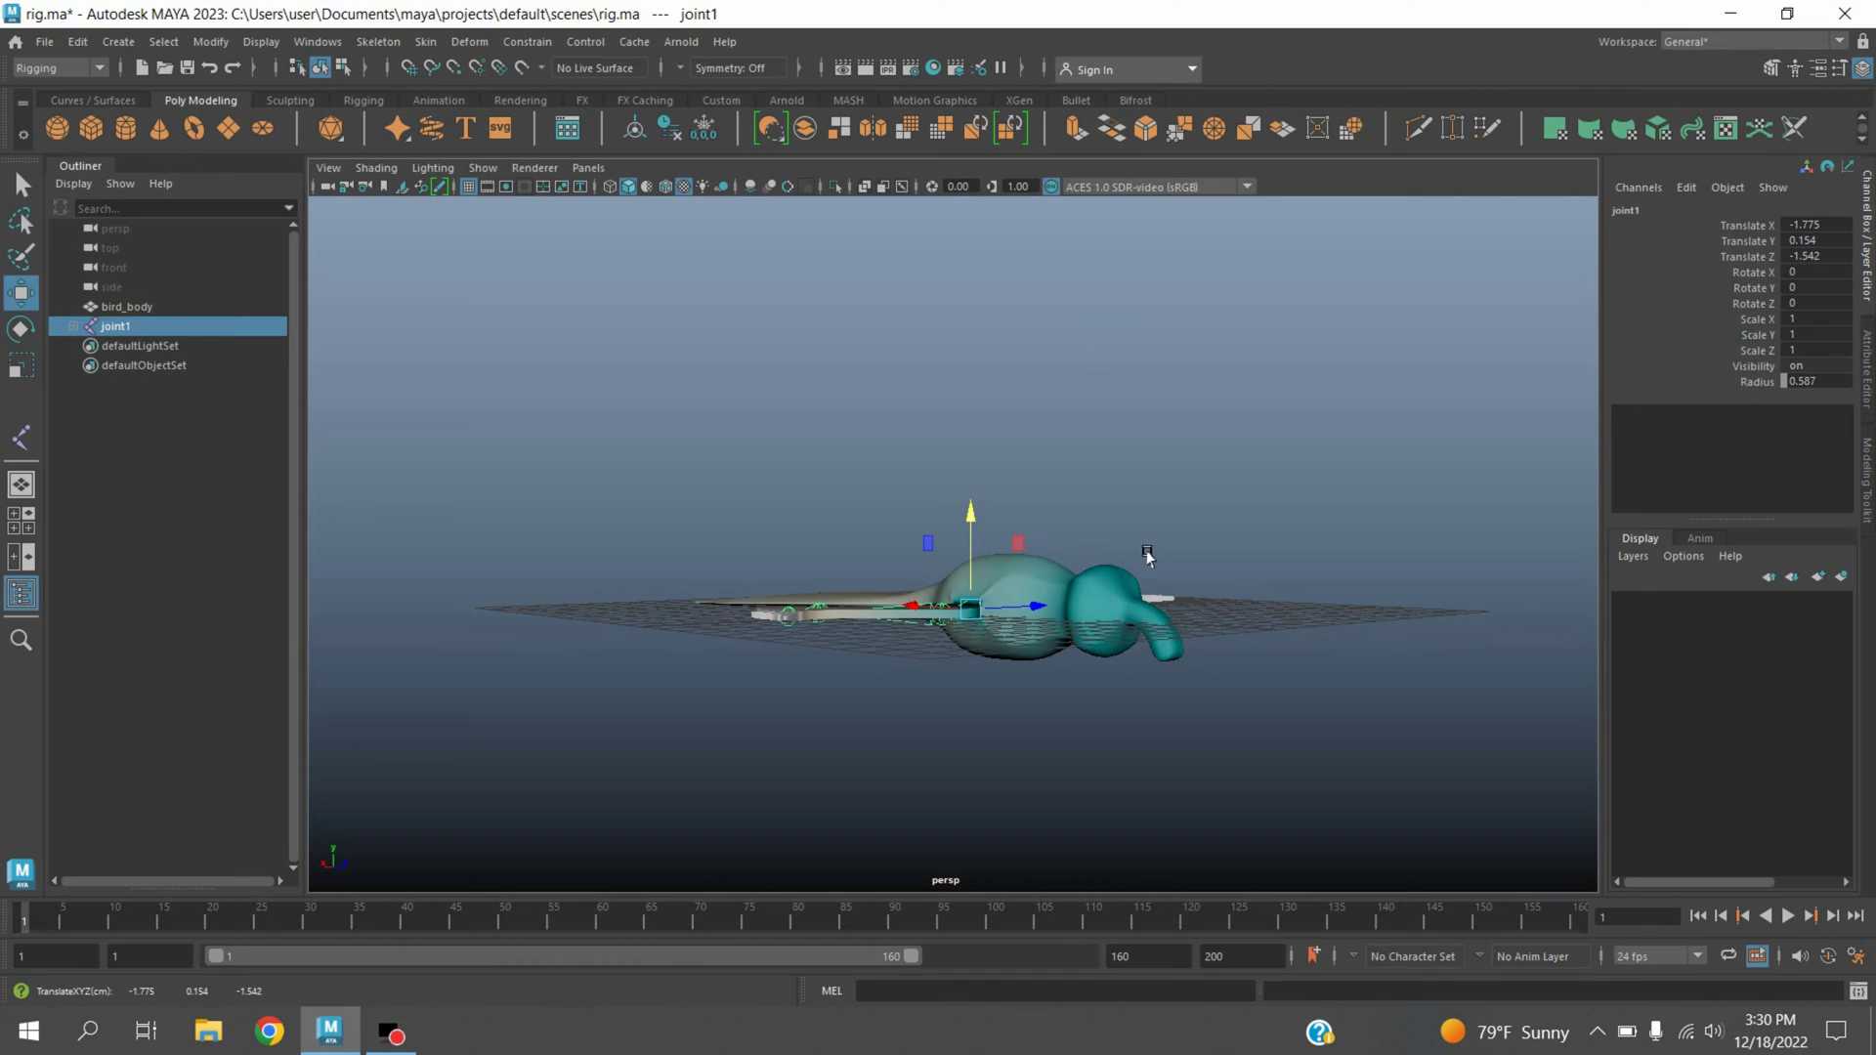
pyautogui.keyDown('alt'); pyautogui.moveTo(701, 415); pyautogui.dragTo(947, 410); pyautogui.keyUp('alt')
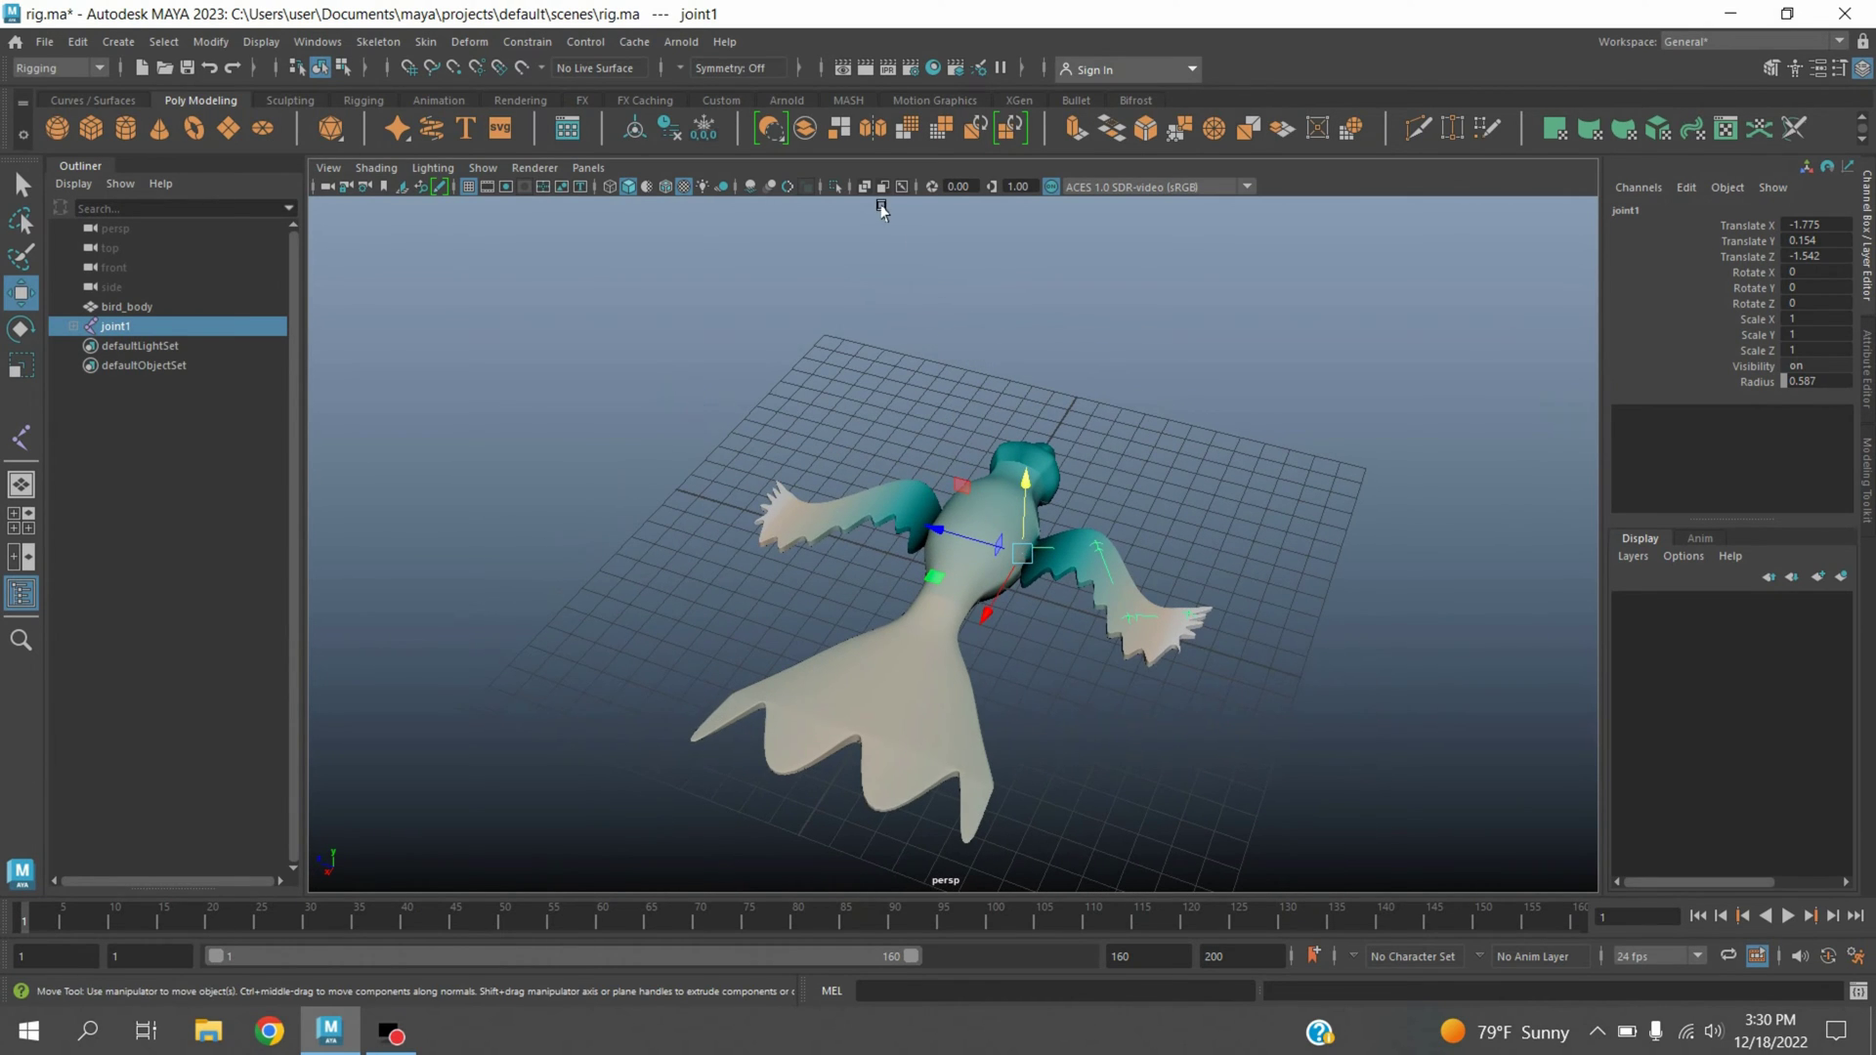
pyautogui.click(875, 196)
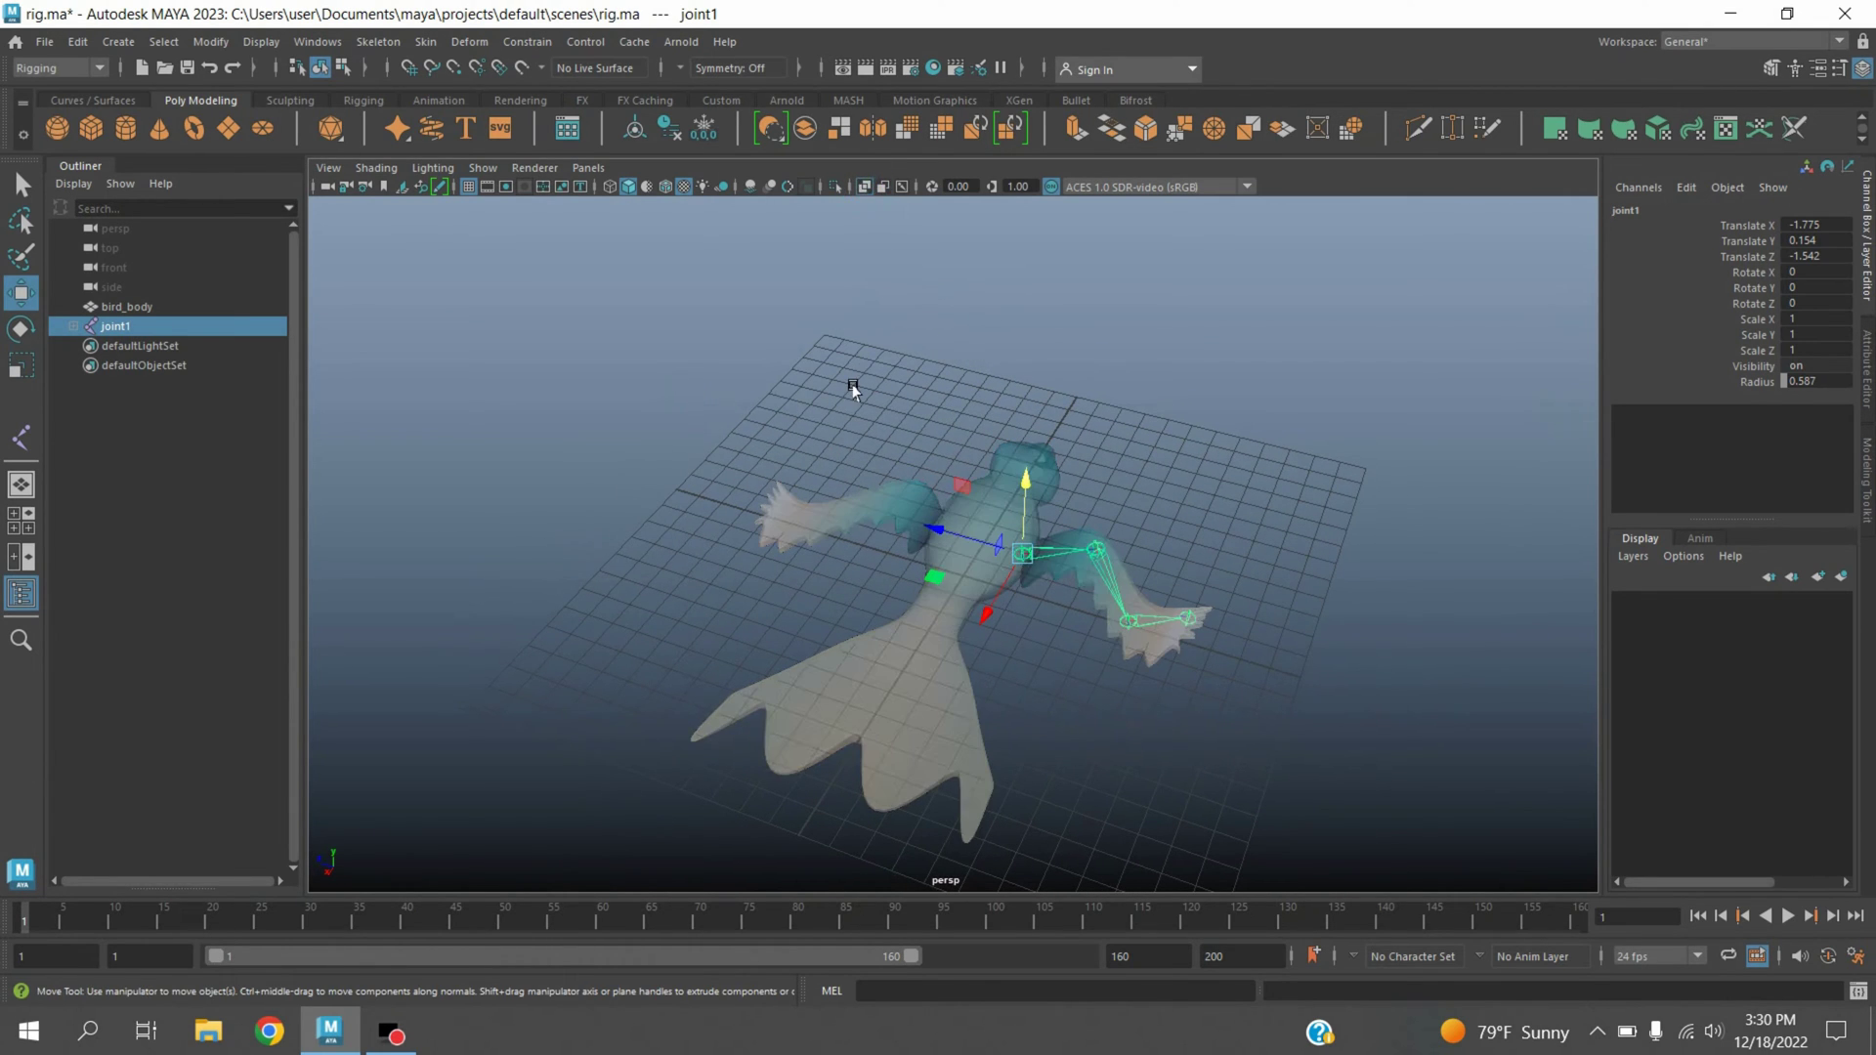
pyautogui.keyDown('alt'); pyautogui.moveTo(850, 390); pyautogui.dragTo(903, 405); pyautogui.keyUp('alt')
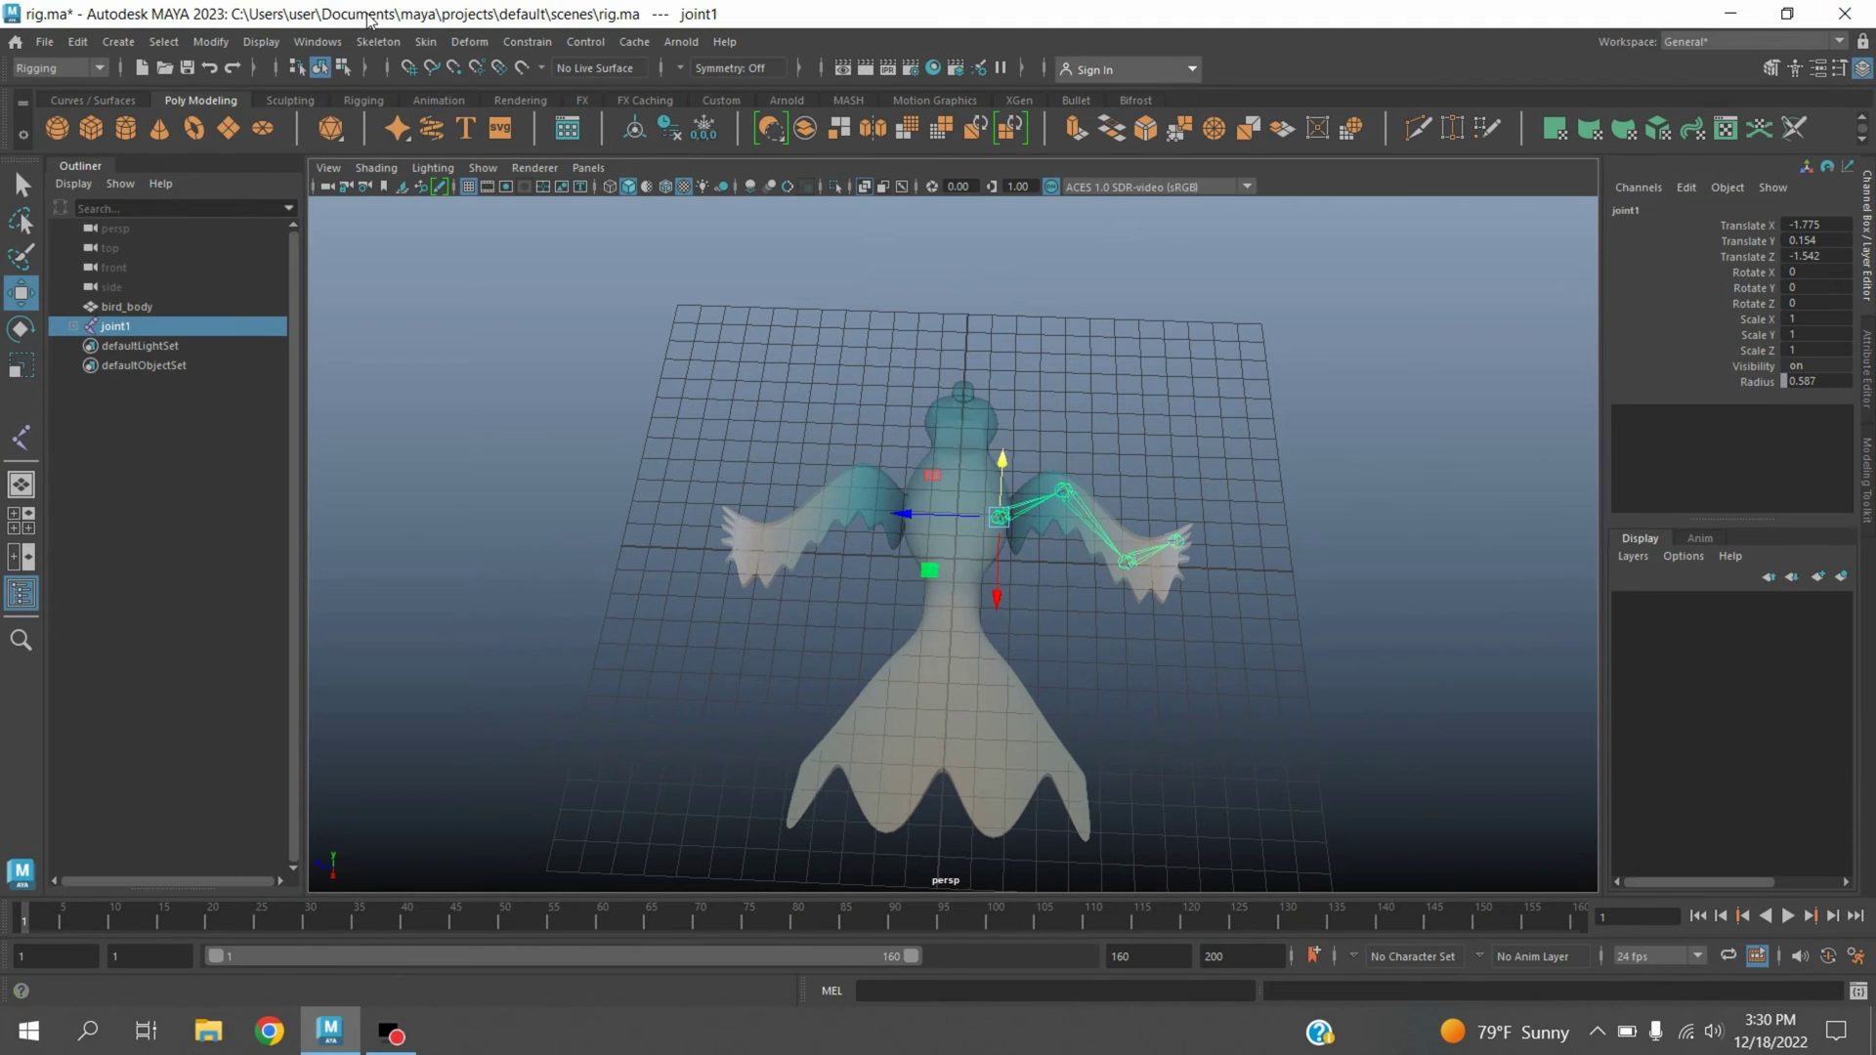
pyautogui.click(374, 45)
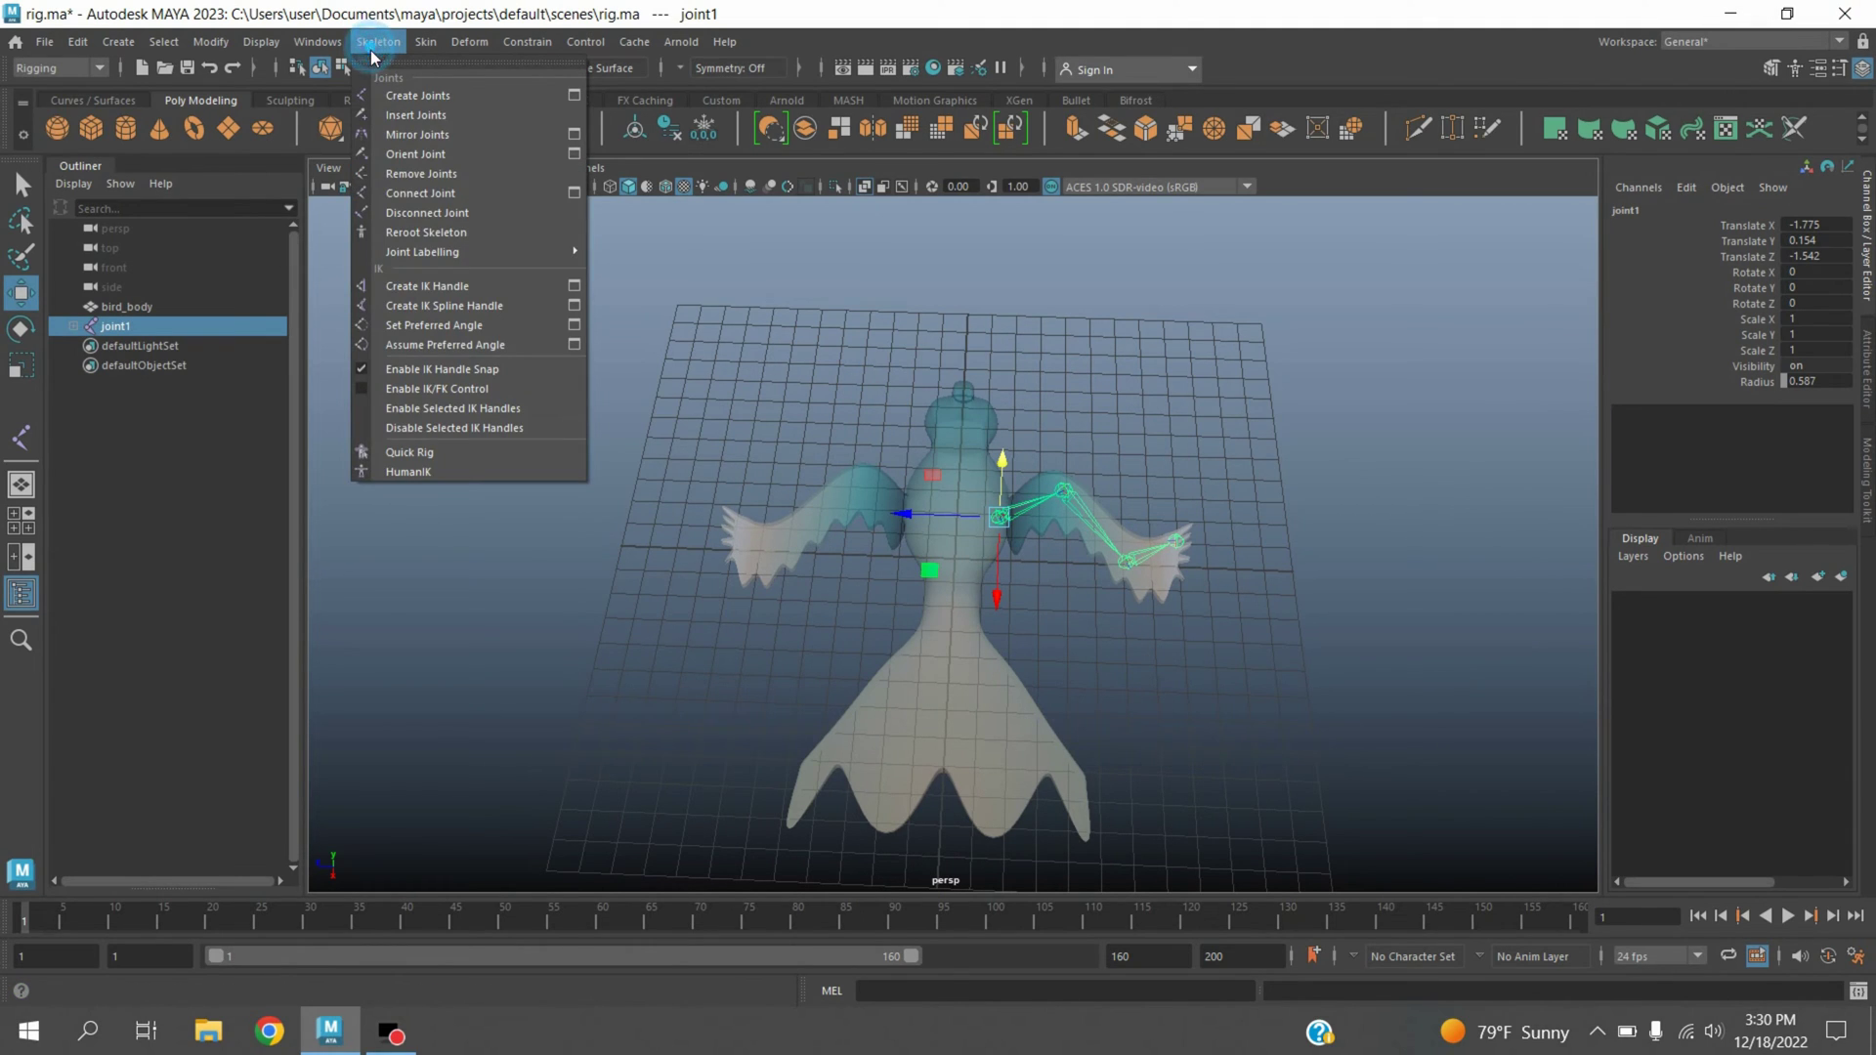
# - Mirror the wing chain with default Mirror Joints settings, creating joint5 to joint8
pyautogui.click(575, 135)
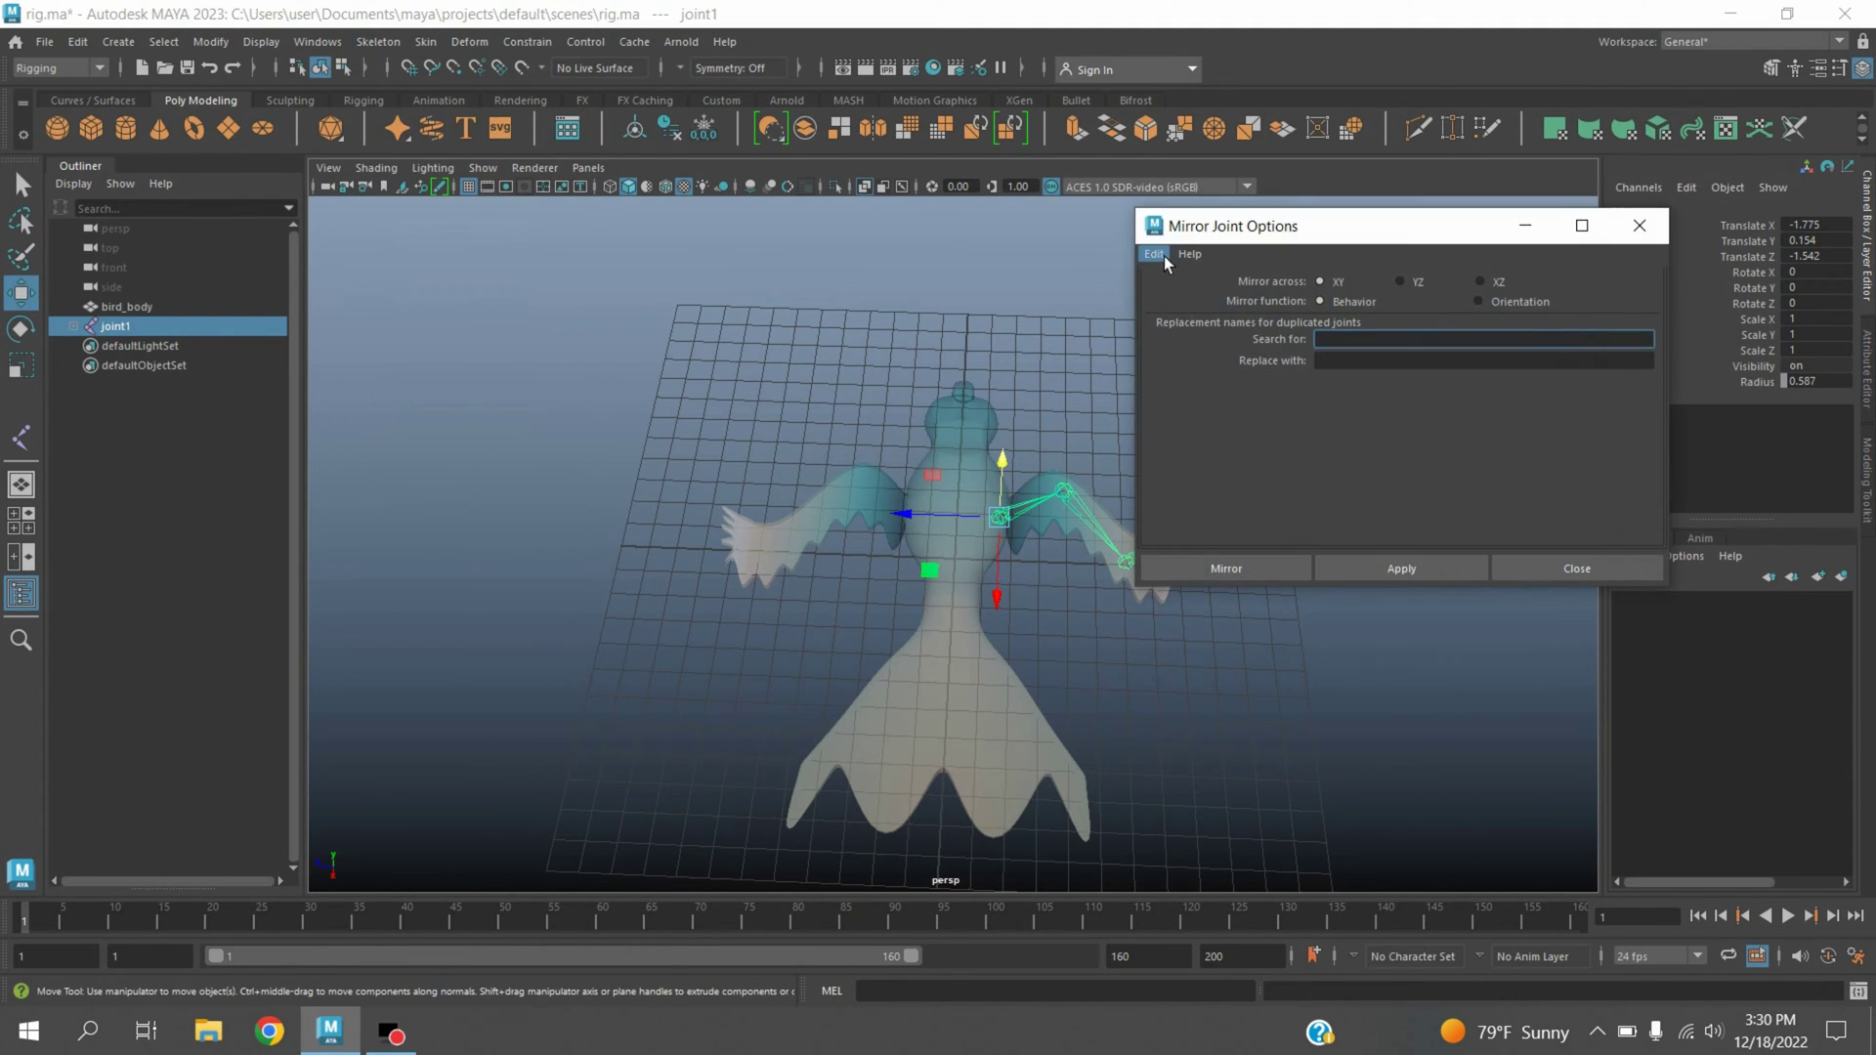
pyautogui.click(1154, 254)
pyautogui.click(1184, 291)
pyautogui.click(1229, 576)
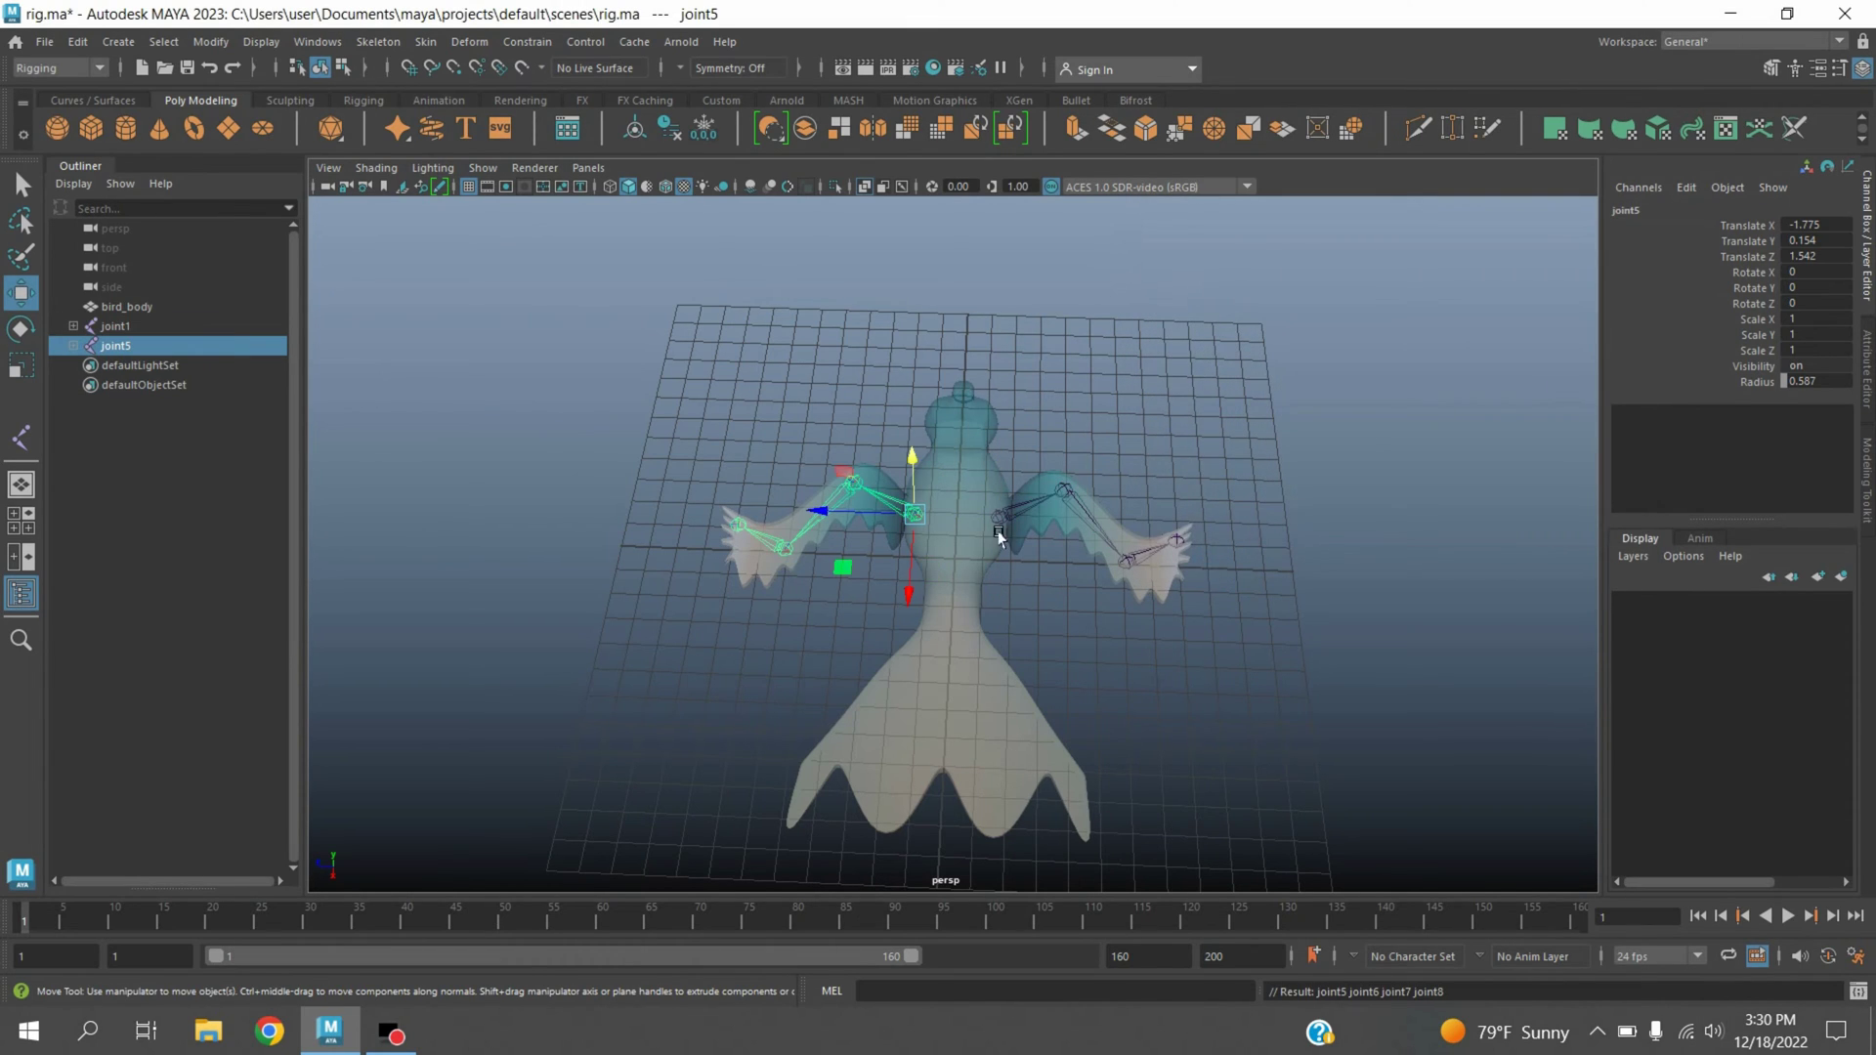
pyautogui.keyDown('alt'); pyautogui.moveTo(1175, 600); pyautogui.dragTo(1074, 547); pyautogui.keyUp('alt')
pyautogui.press('space')
pyautogui.press('space')
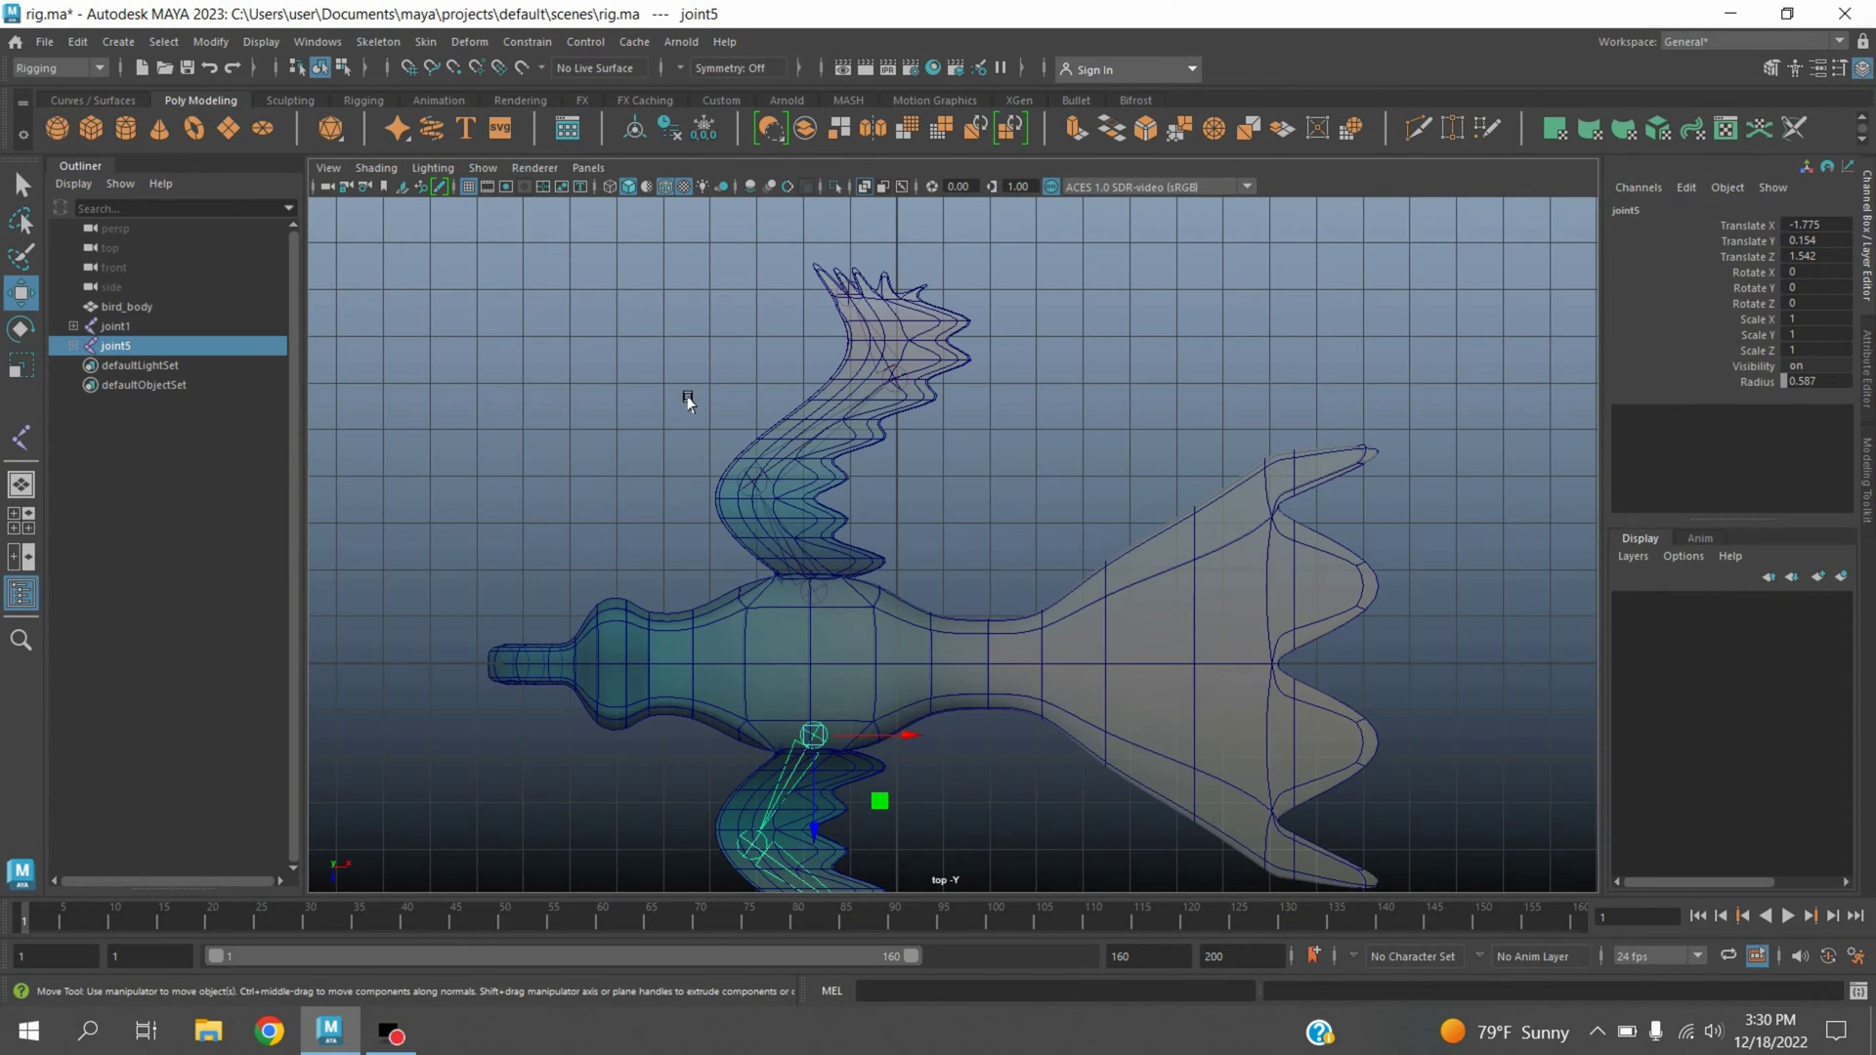
# - Place four joints at head, mid-body, tail base and tail tip, rooted at joint9
pyautogui.click(378, 41)
pyautogui.click(407, 96)
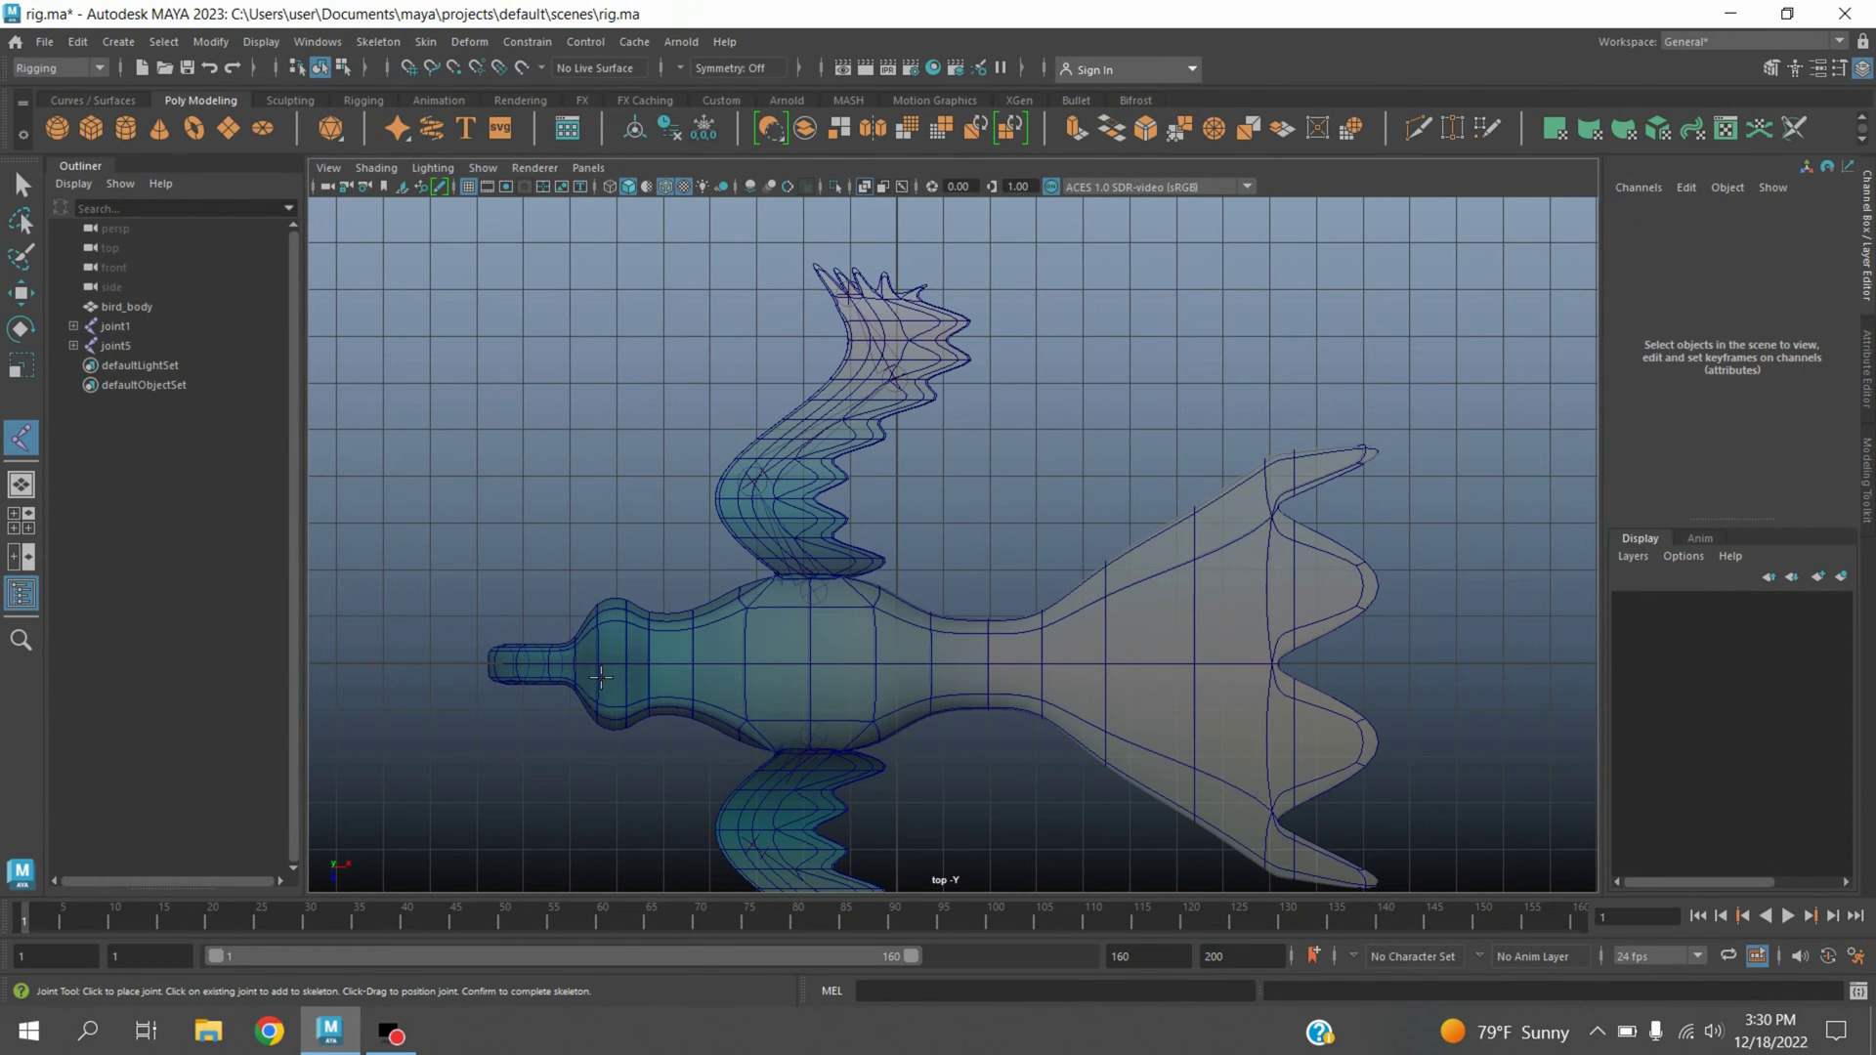
pyautogui.click(515, 664)
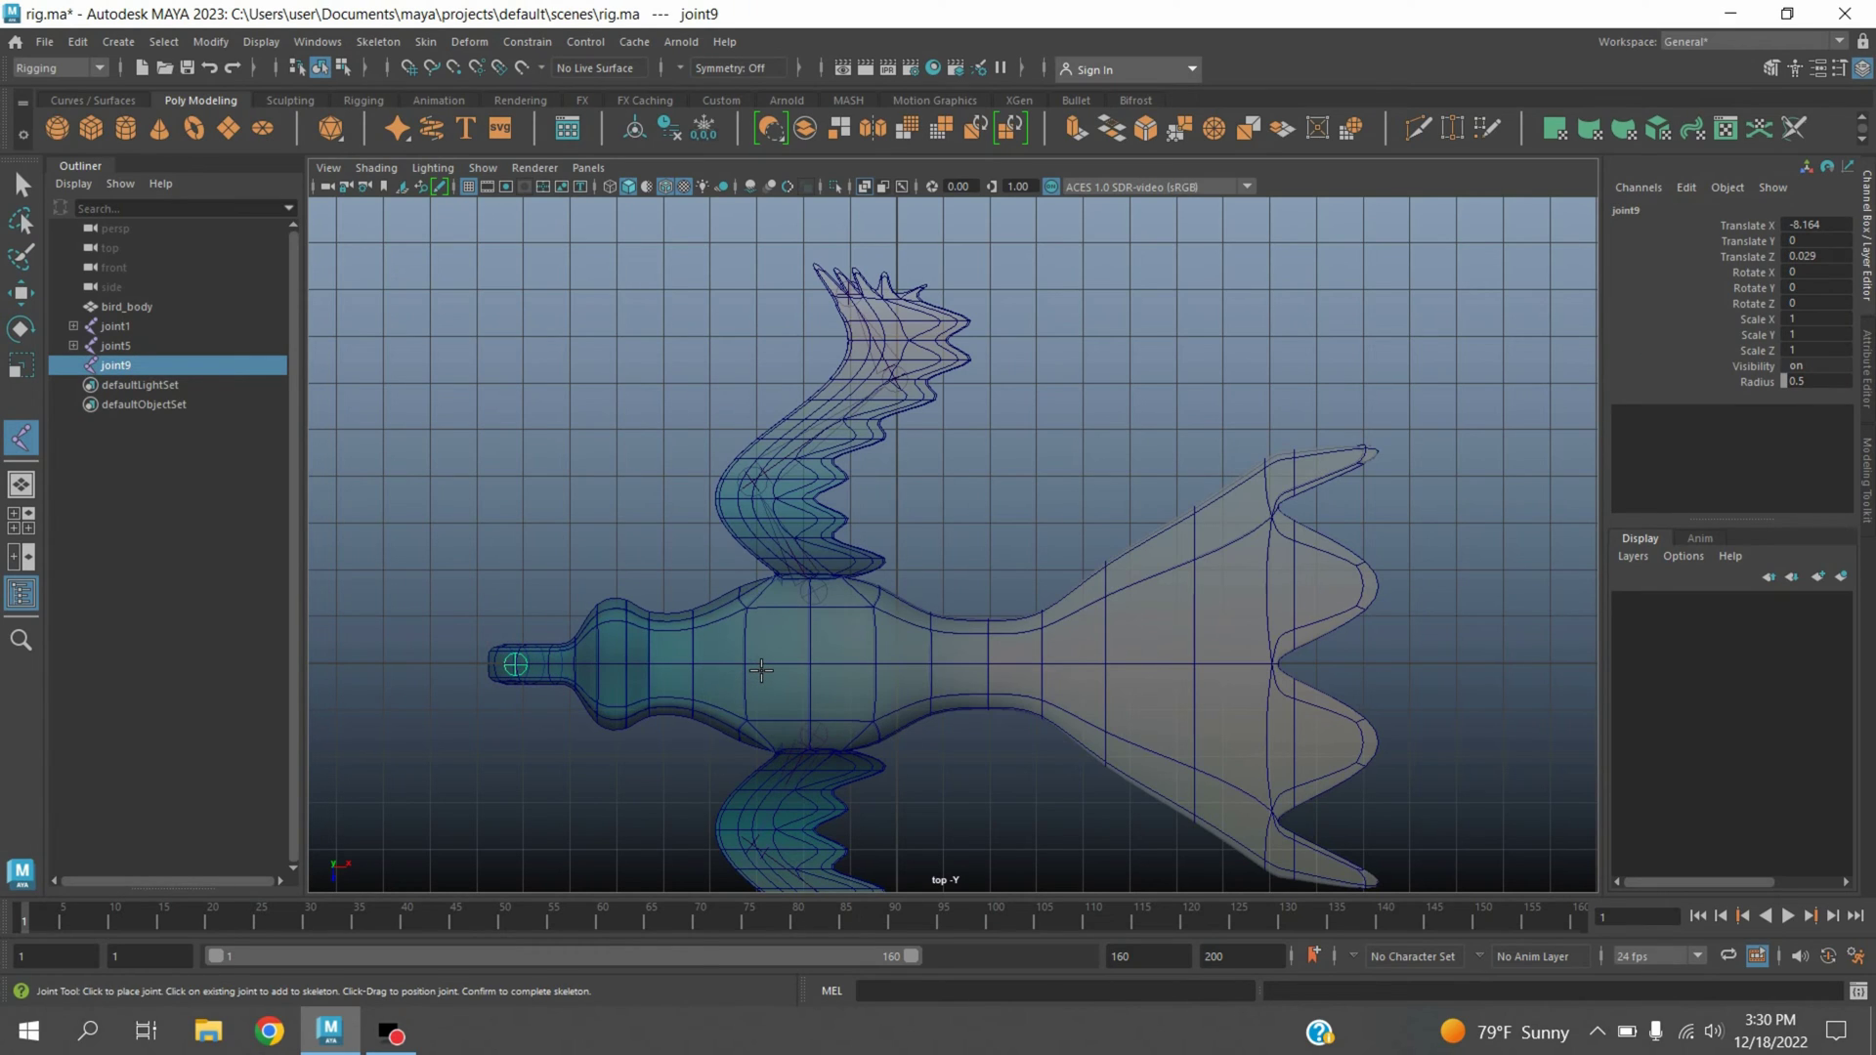
pyautogui.click(761, 670)
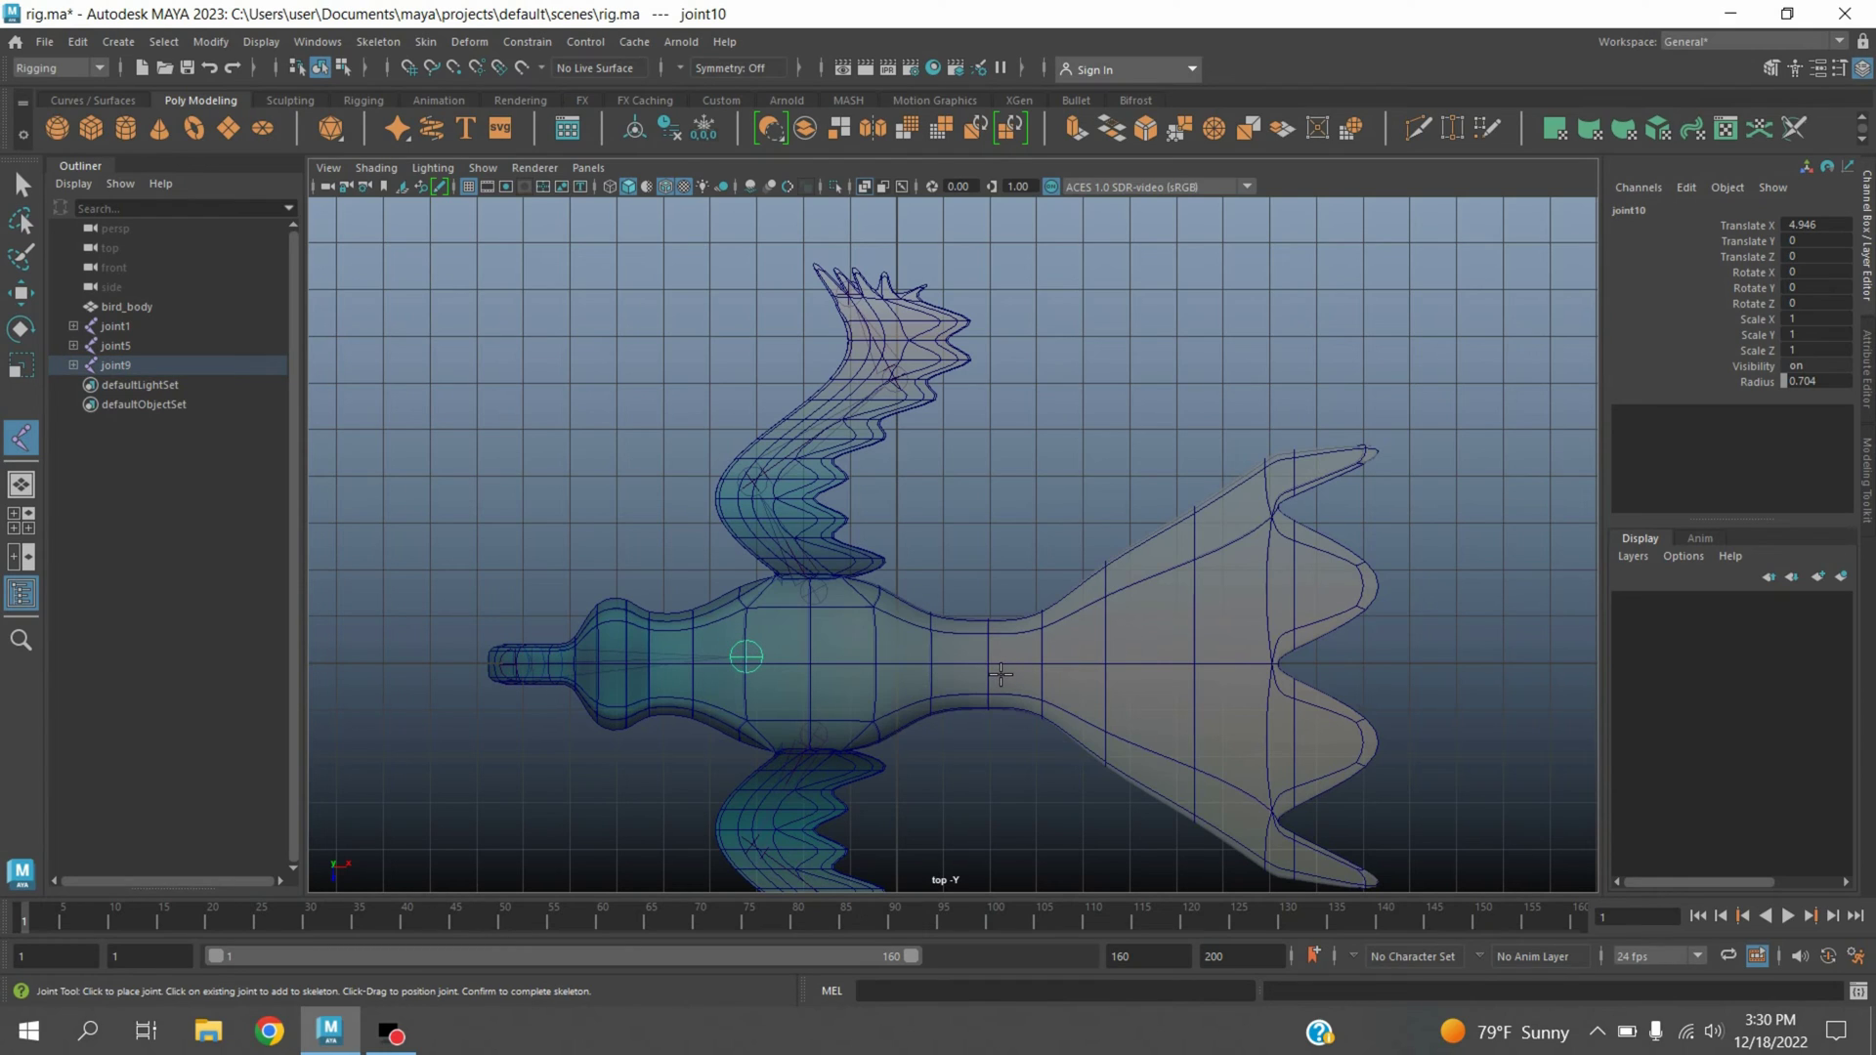
pyautogui.click(1034, 674)
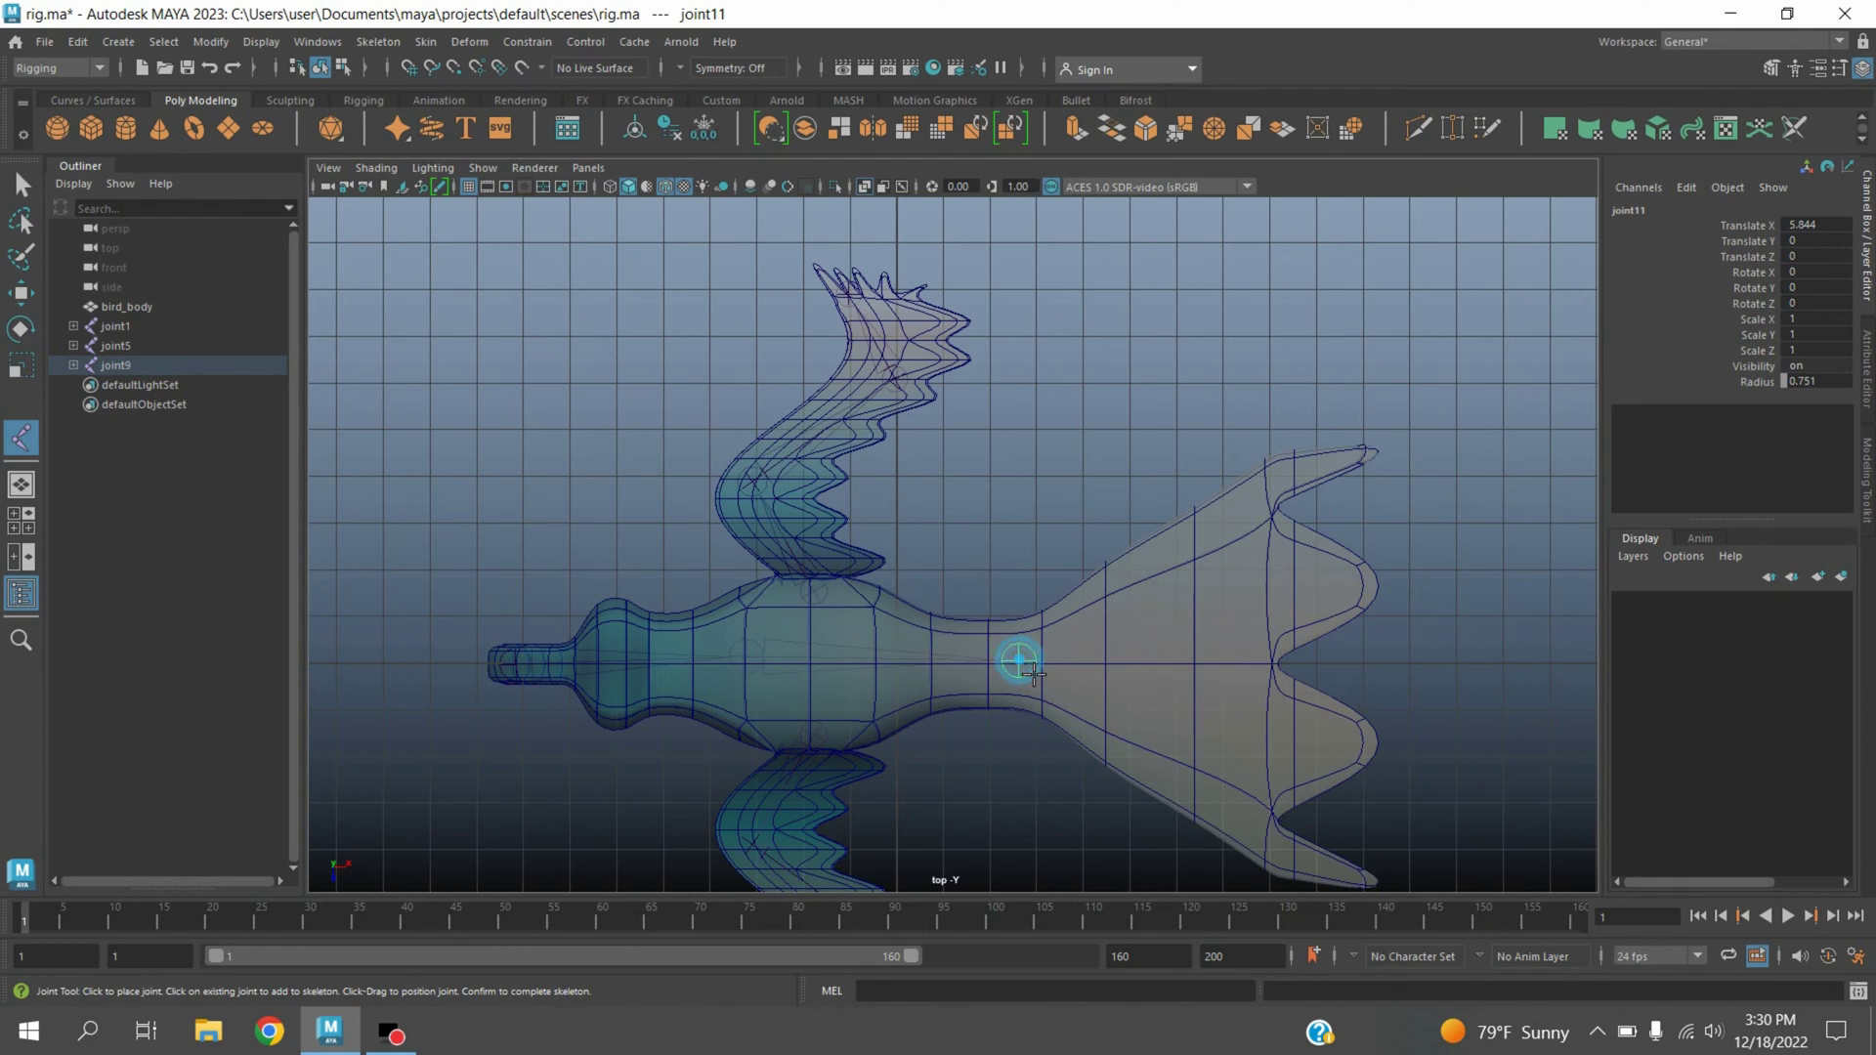
pyautogui.click(1255, 665)
pyautogui.press('Return')
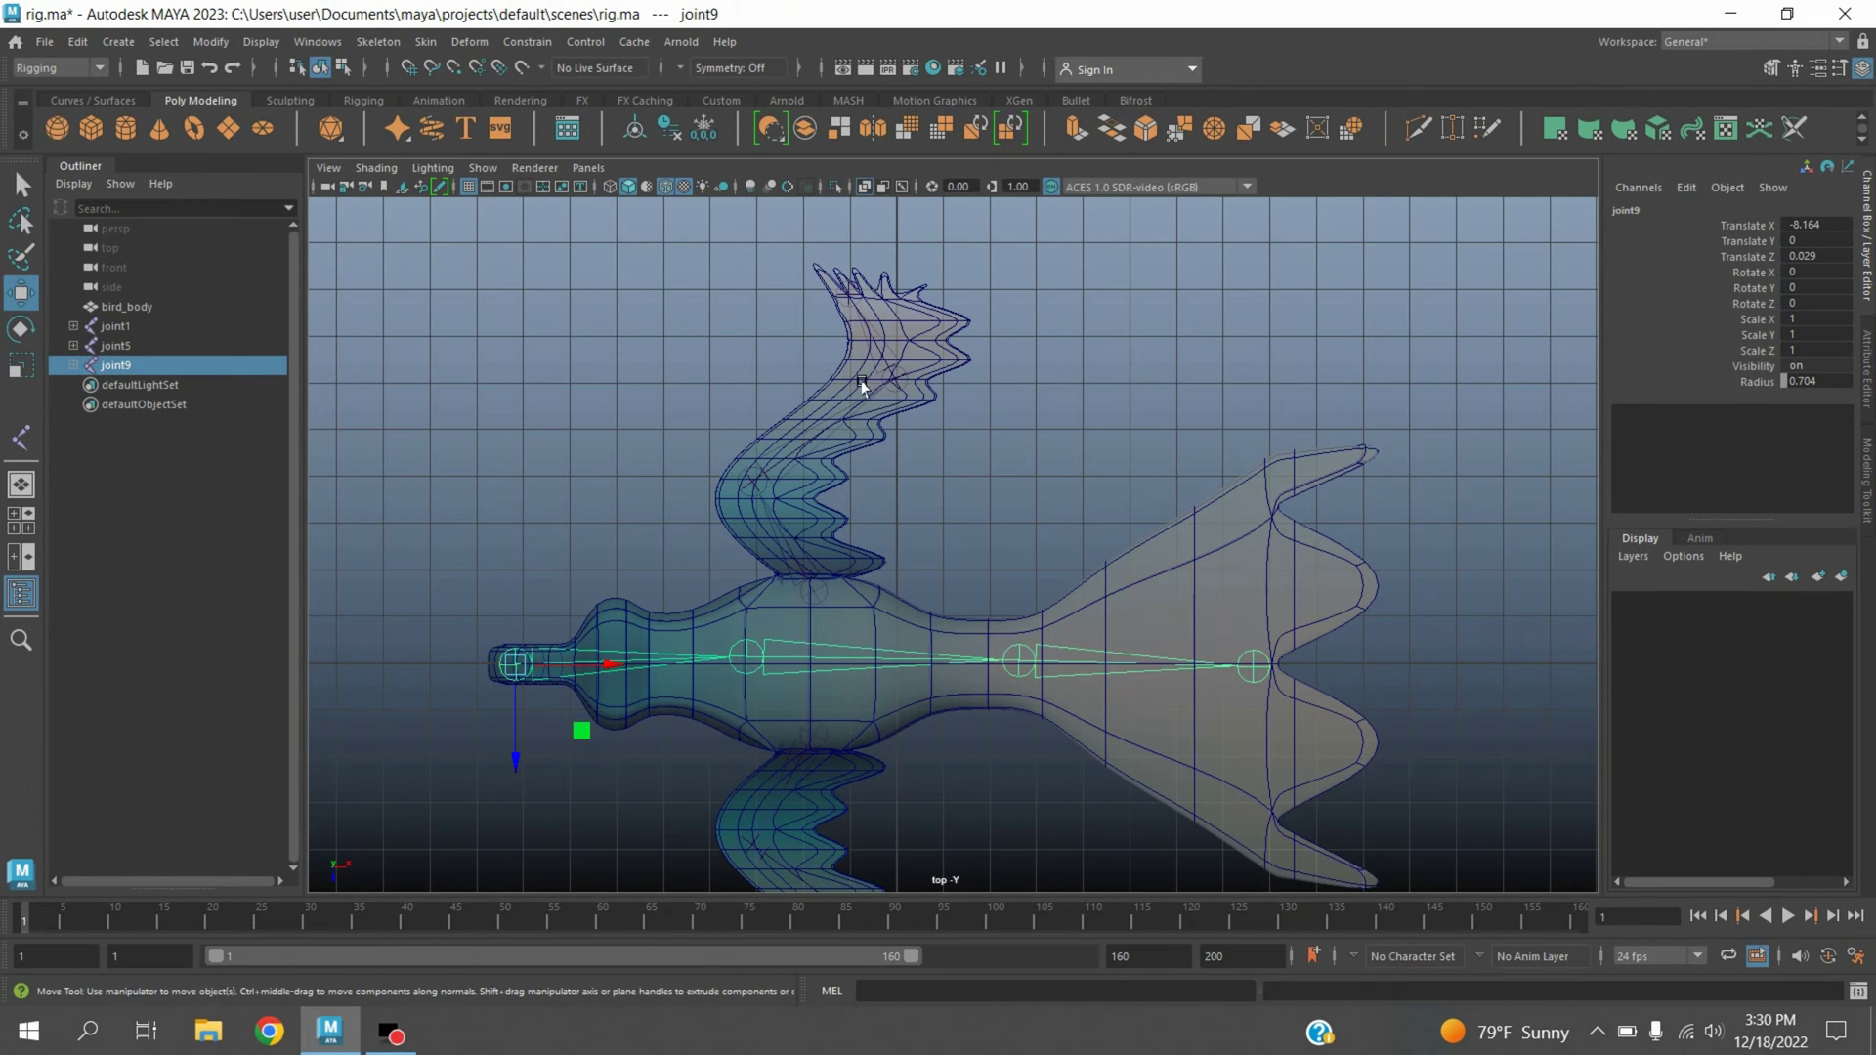
pyautogui.press('space')
pyautogui.press('space')
# - Parent wing roots joint1 and joint5 under the spine root joint9
pyautogui.scroll(3, 678, 436)
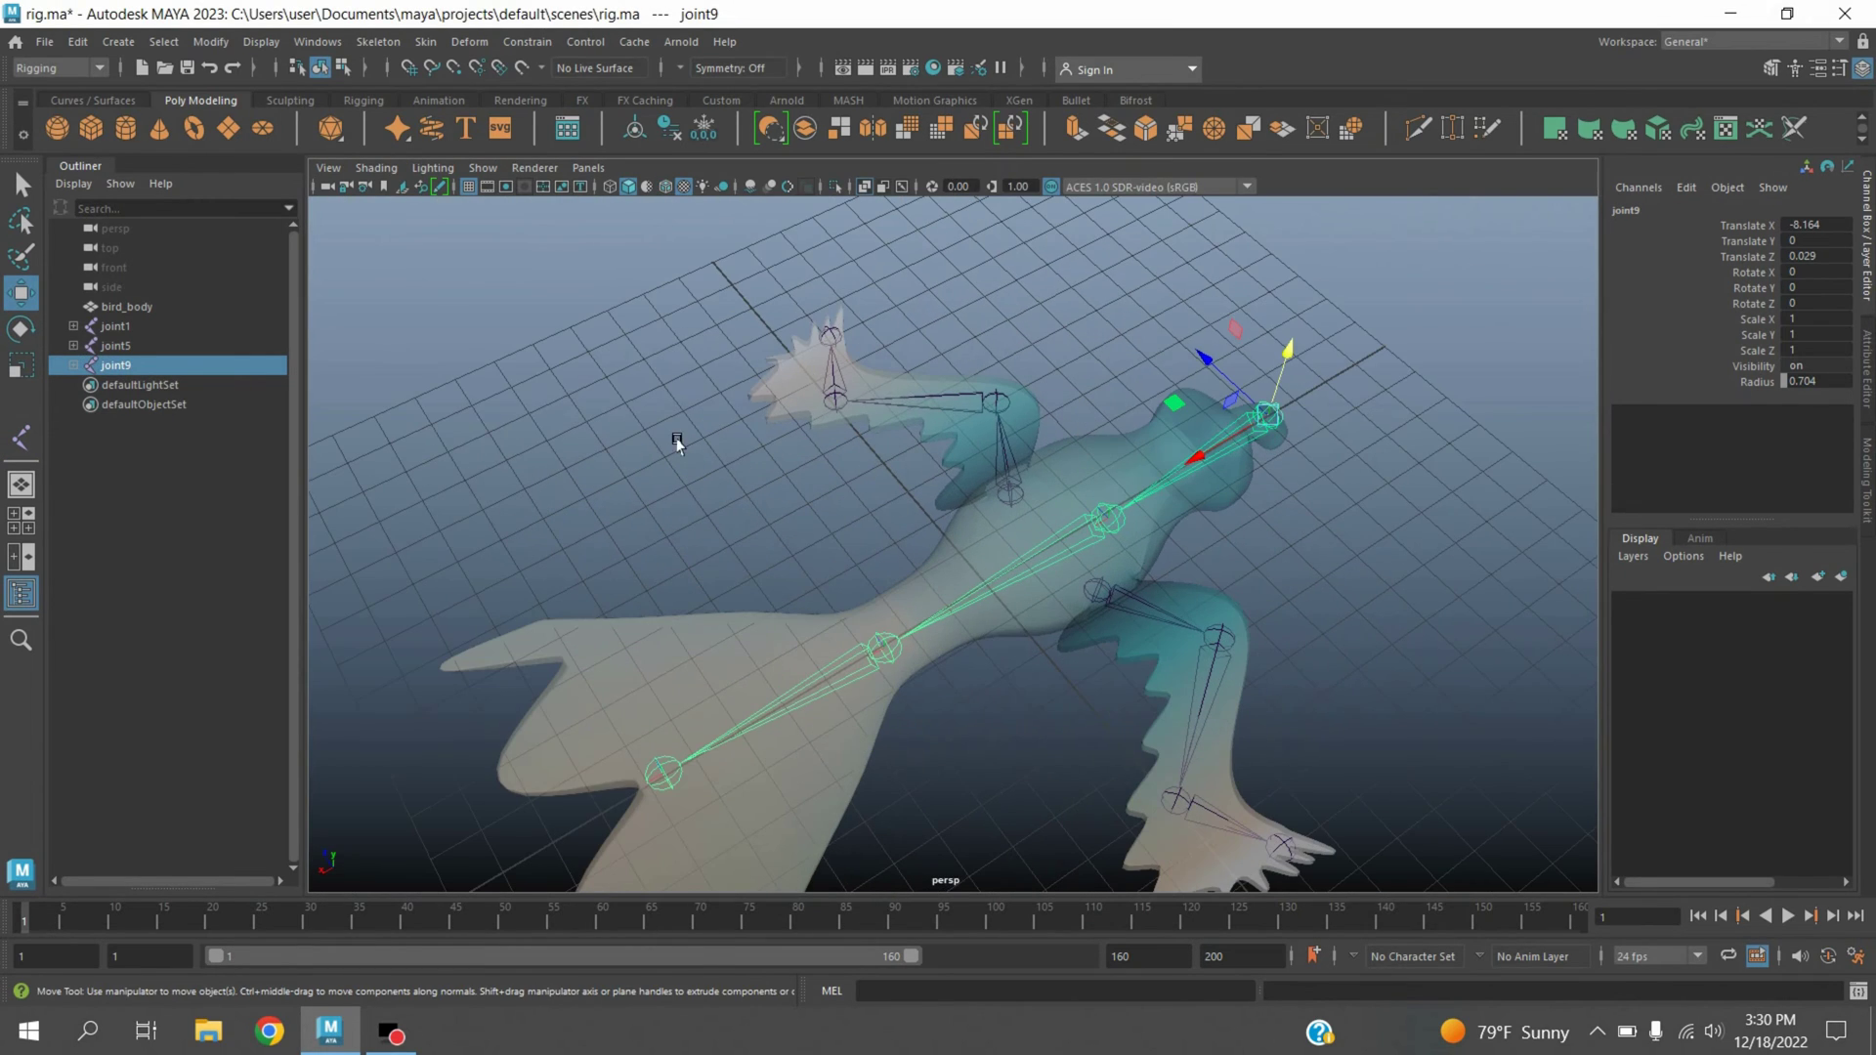
pyautogui.click(29, 189)
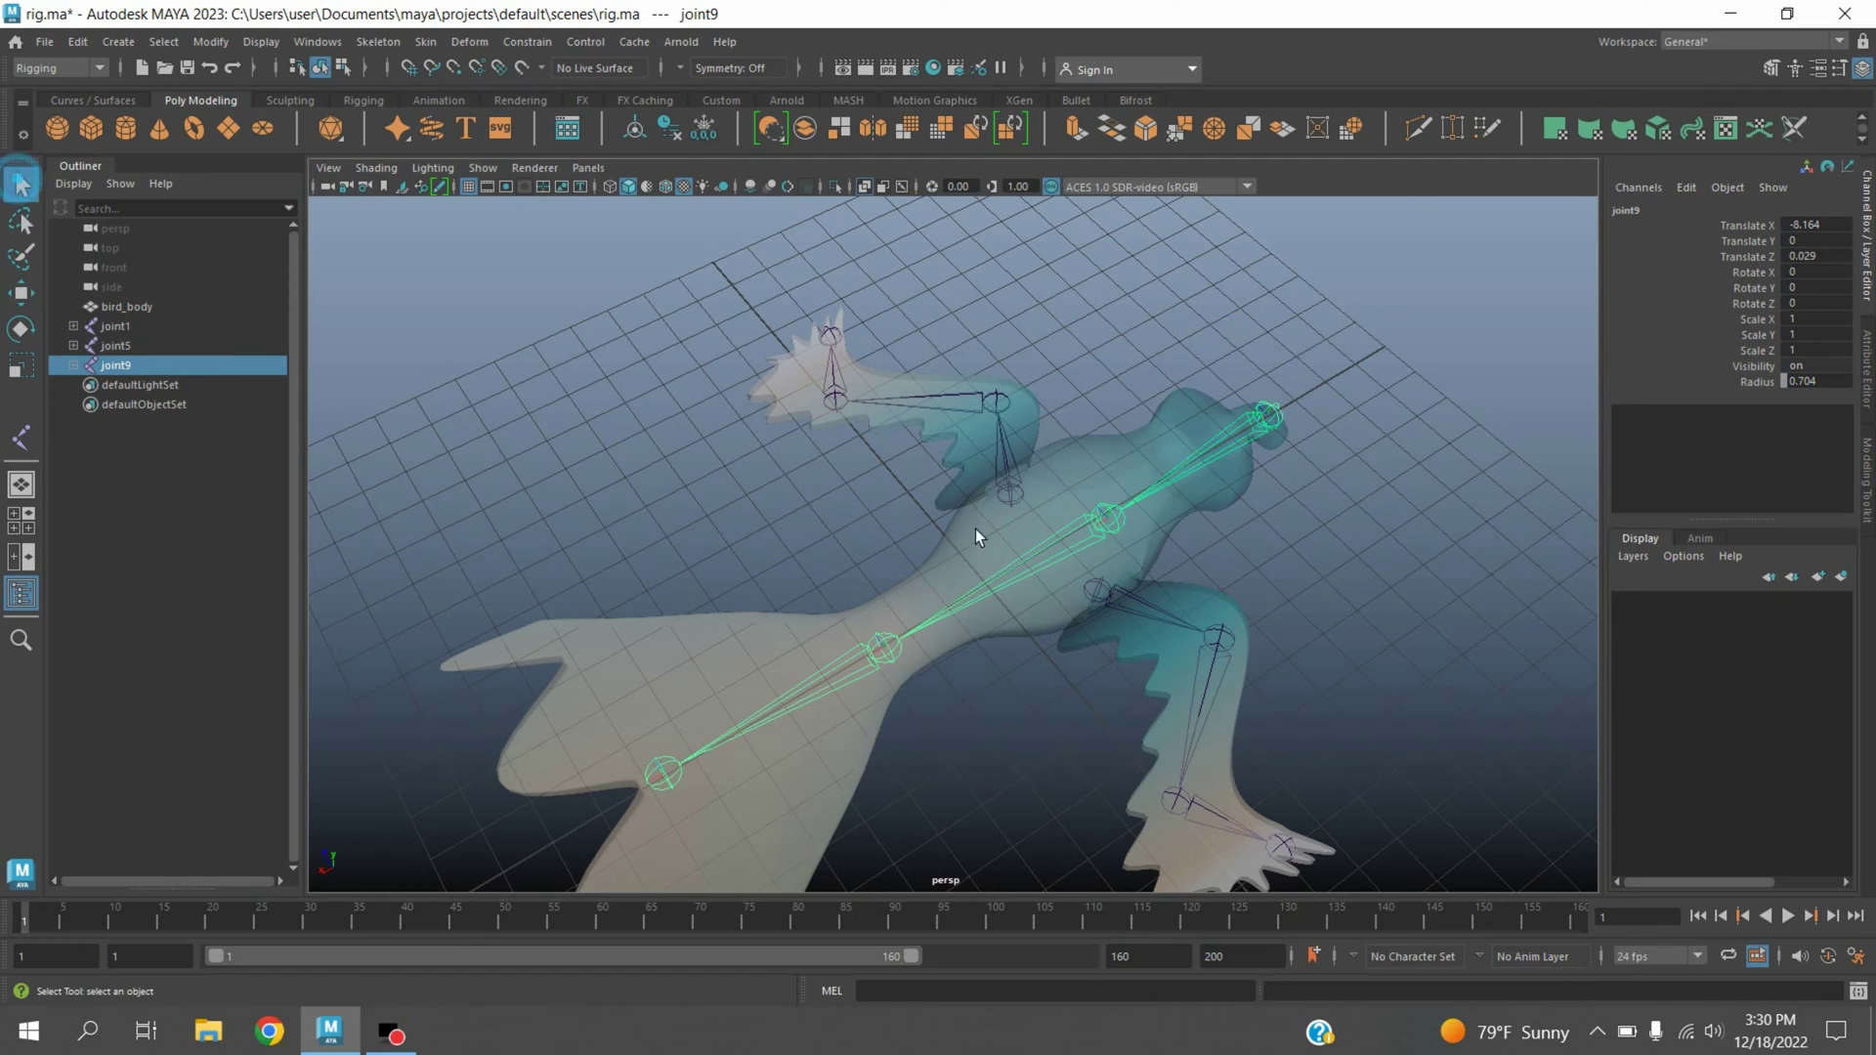
pyautogui.click(1102, 594)
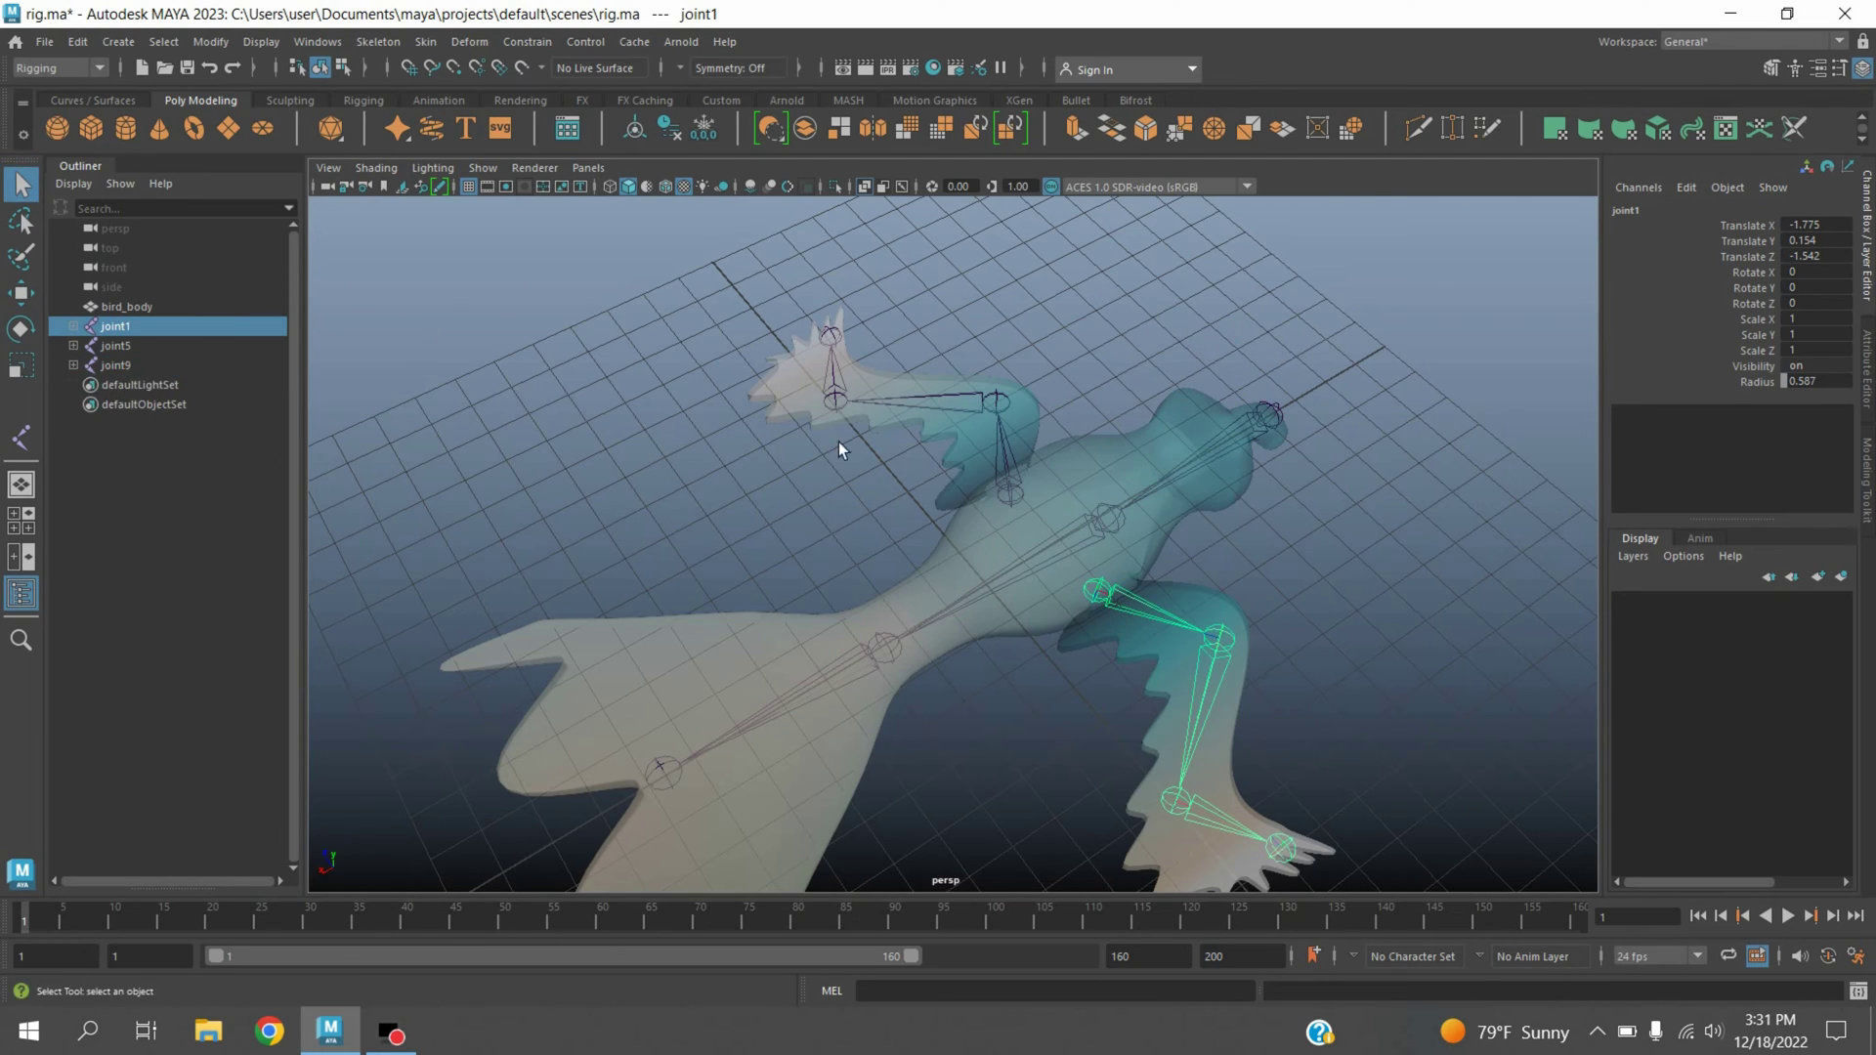
pyautogui.keyDown('shift'); pyautogui.click(1022, 502); pyautogui.keyUp('shift')
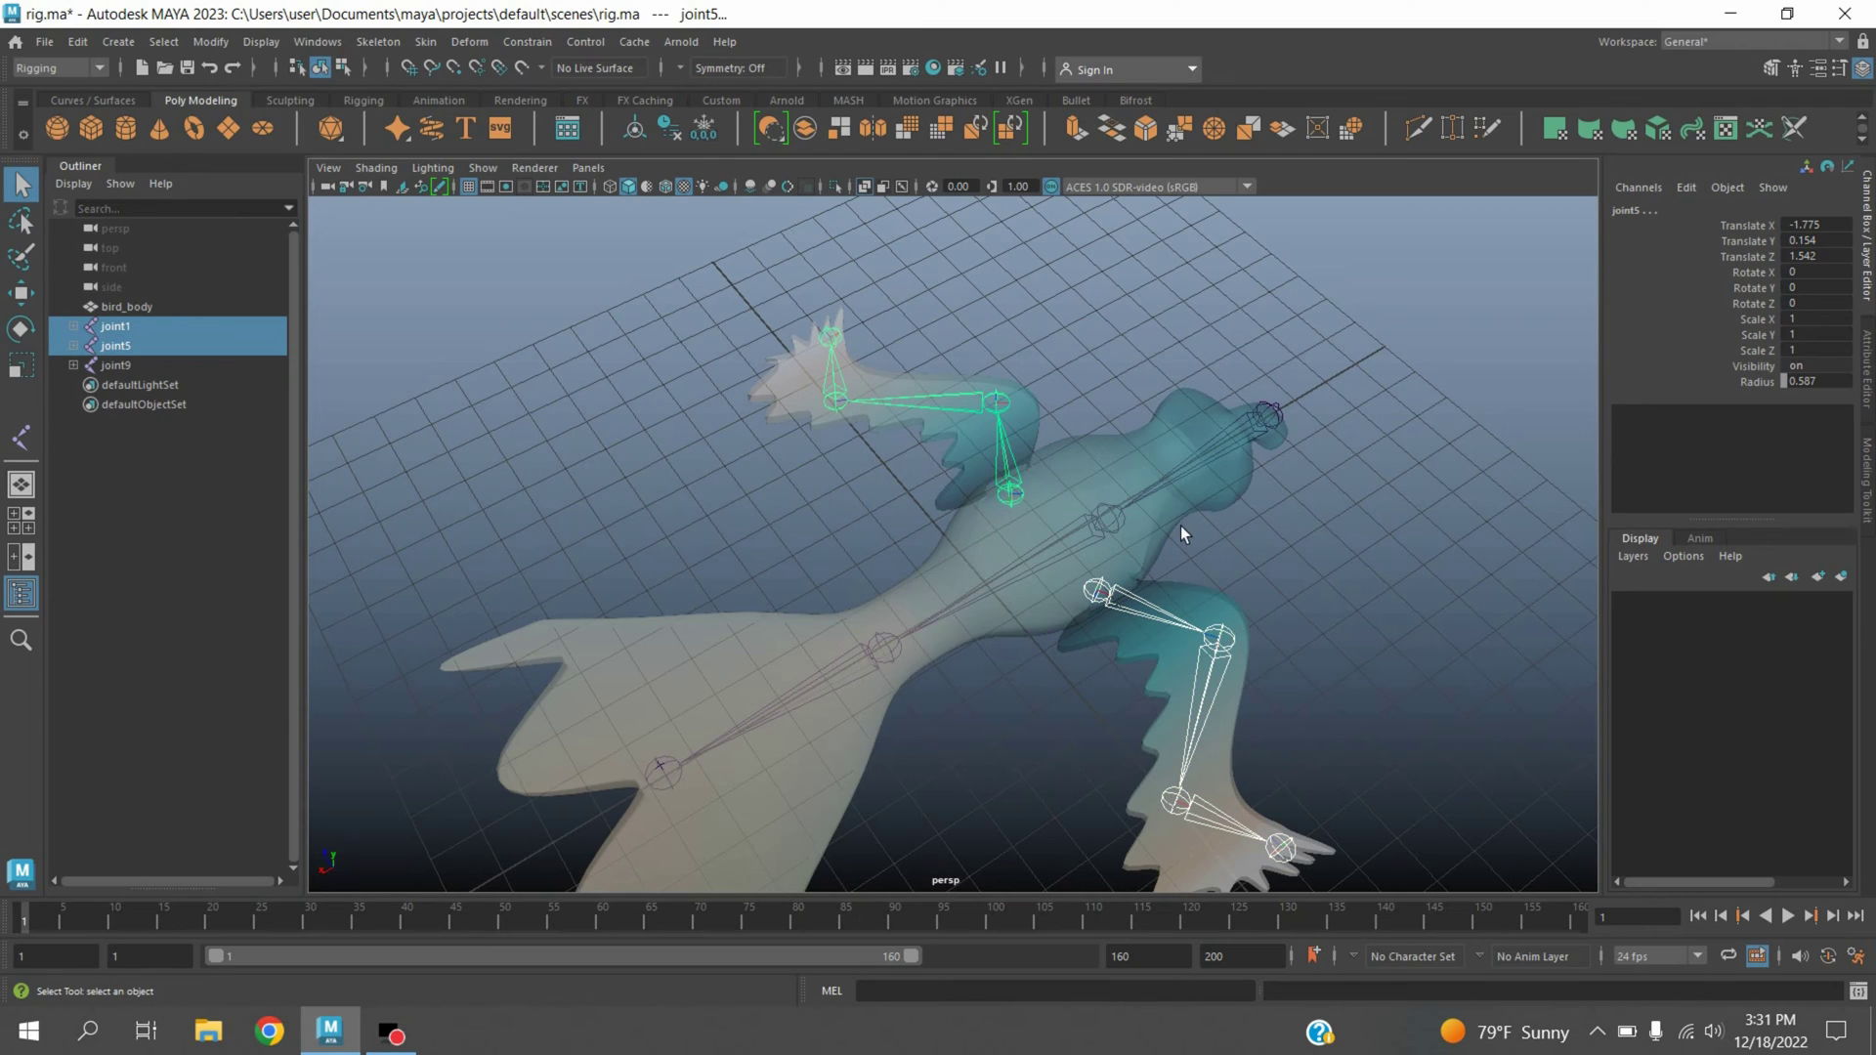
pyautogui.keyDown('shift'); pyautogui.click(1275, 428); pyautogui.keyUp('shift')
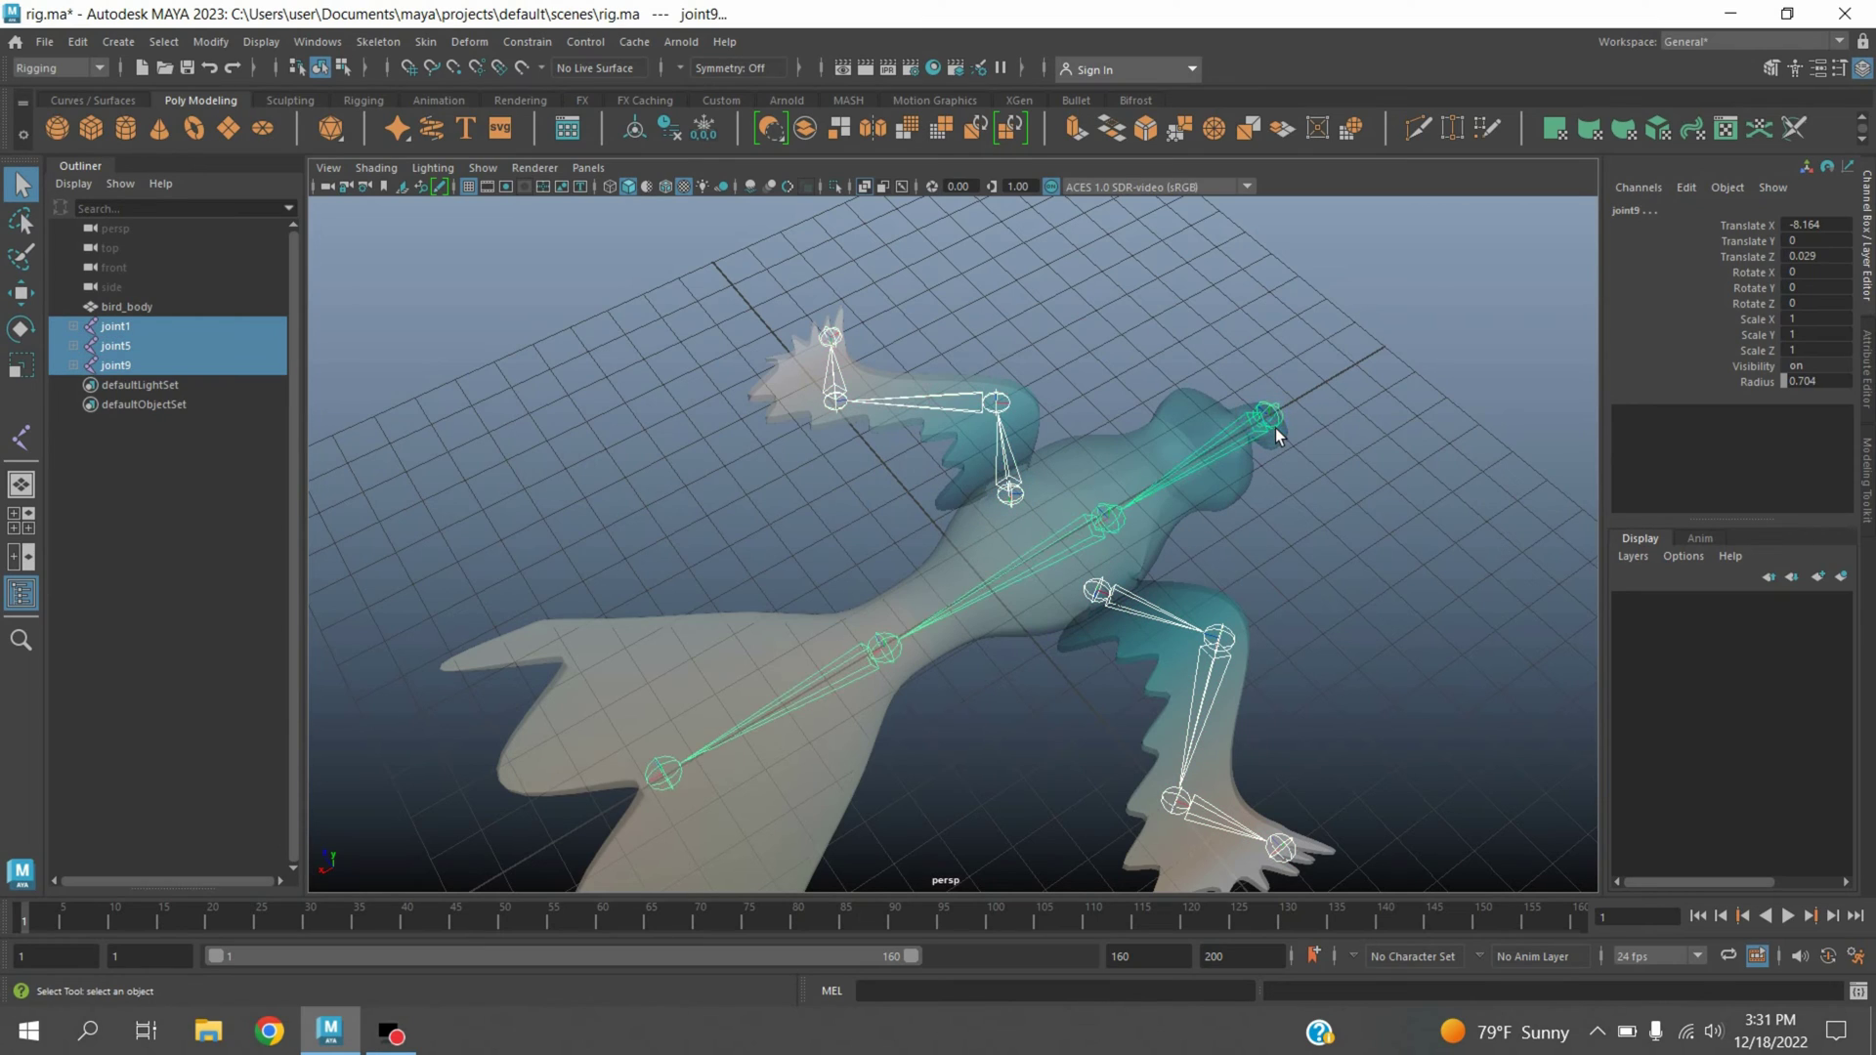
pyautogui.press('p')
pyautogui.press('w')
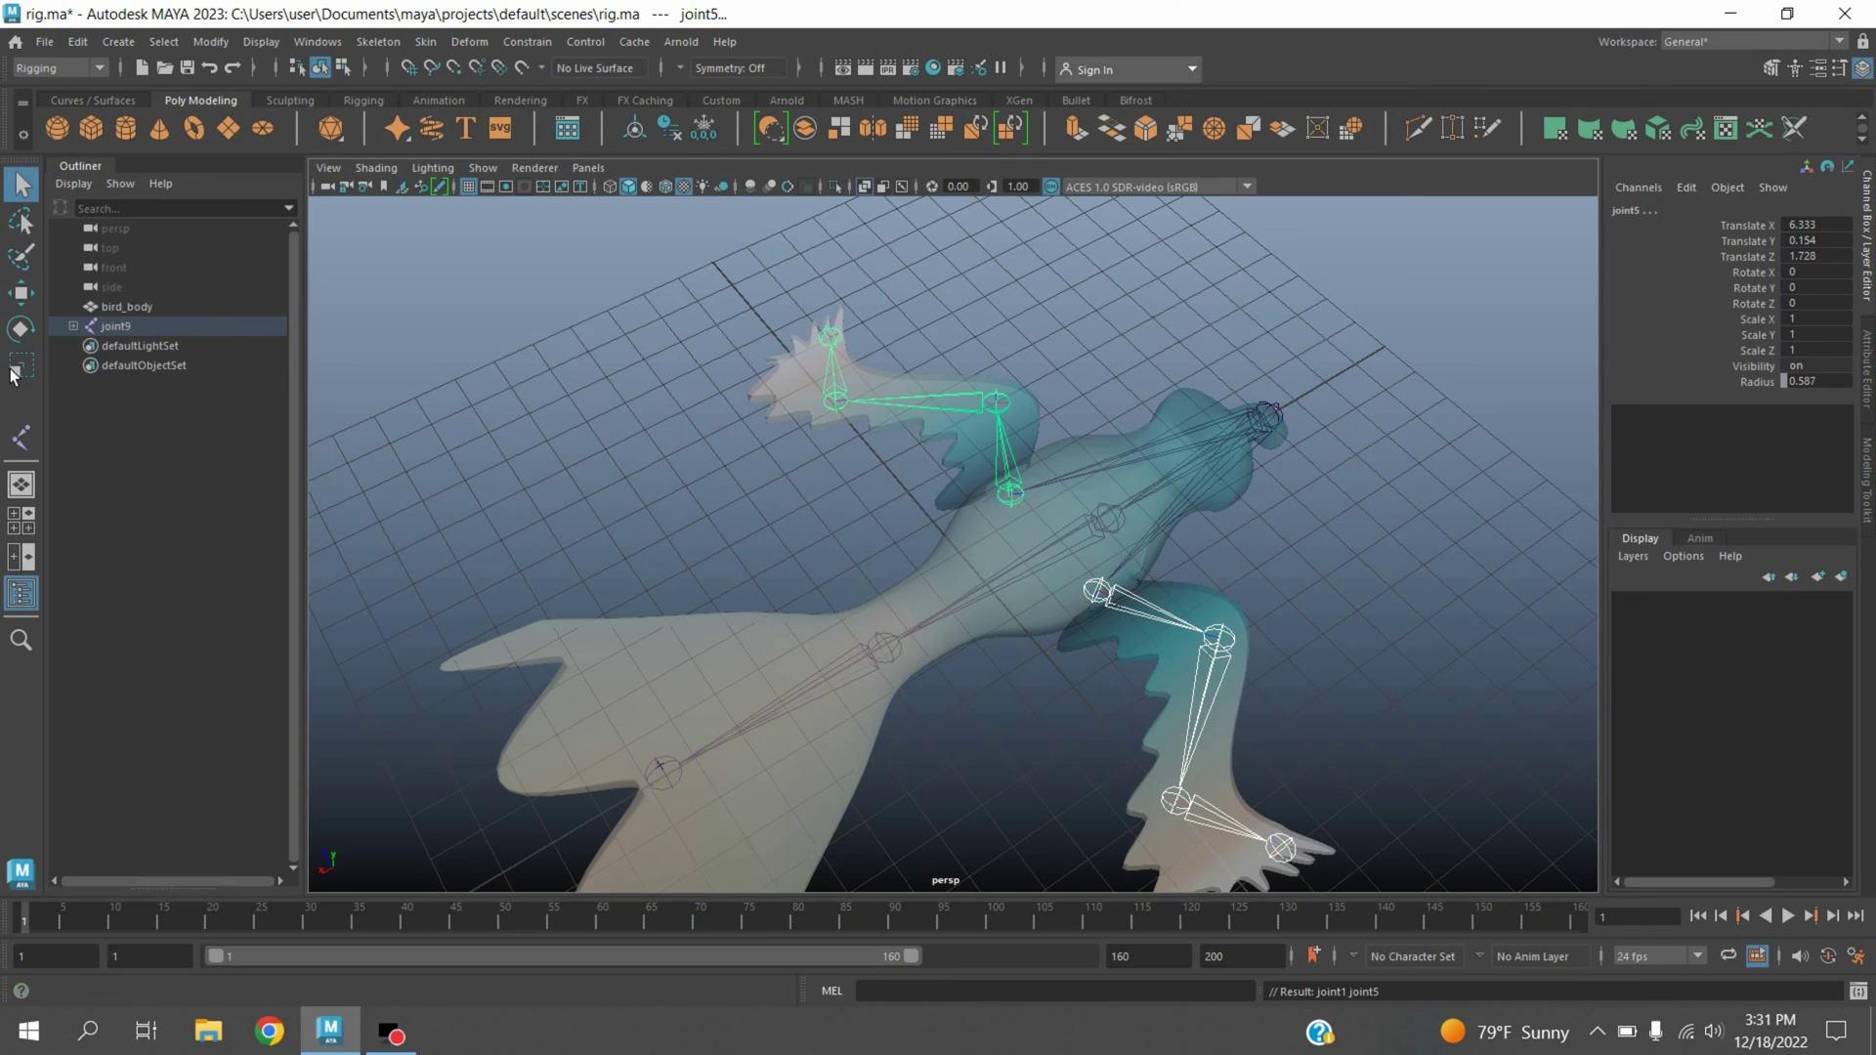
pyautogui.keyDown('alt'); pyautogui.moveTo(1276, 428); pyautogui.dragTo(511, 450); pyautogui.keyUp('alt')
# - Bind bird_body to the joint9 skeleton via skinCluster1, then select joint1
pyautogui.keyDown('shift'); pyautogui.click(842, 723); pyautogui.keyUp('shift')
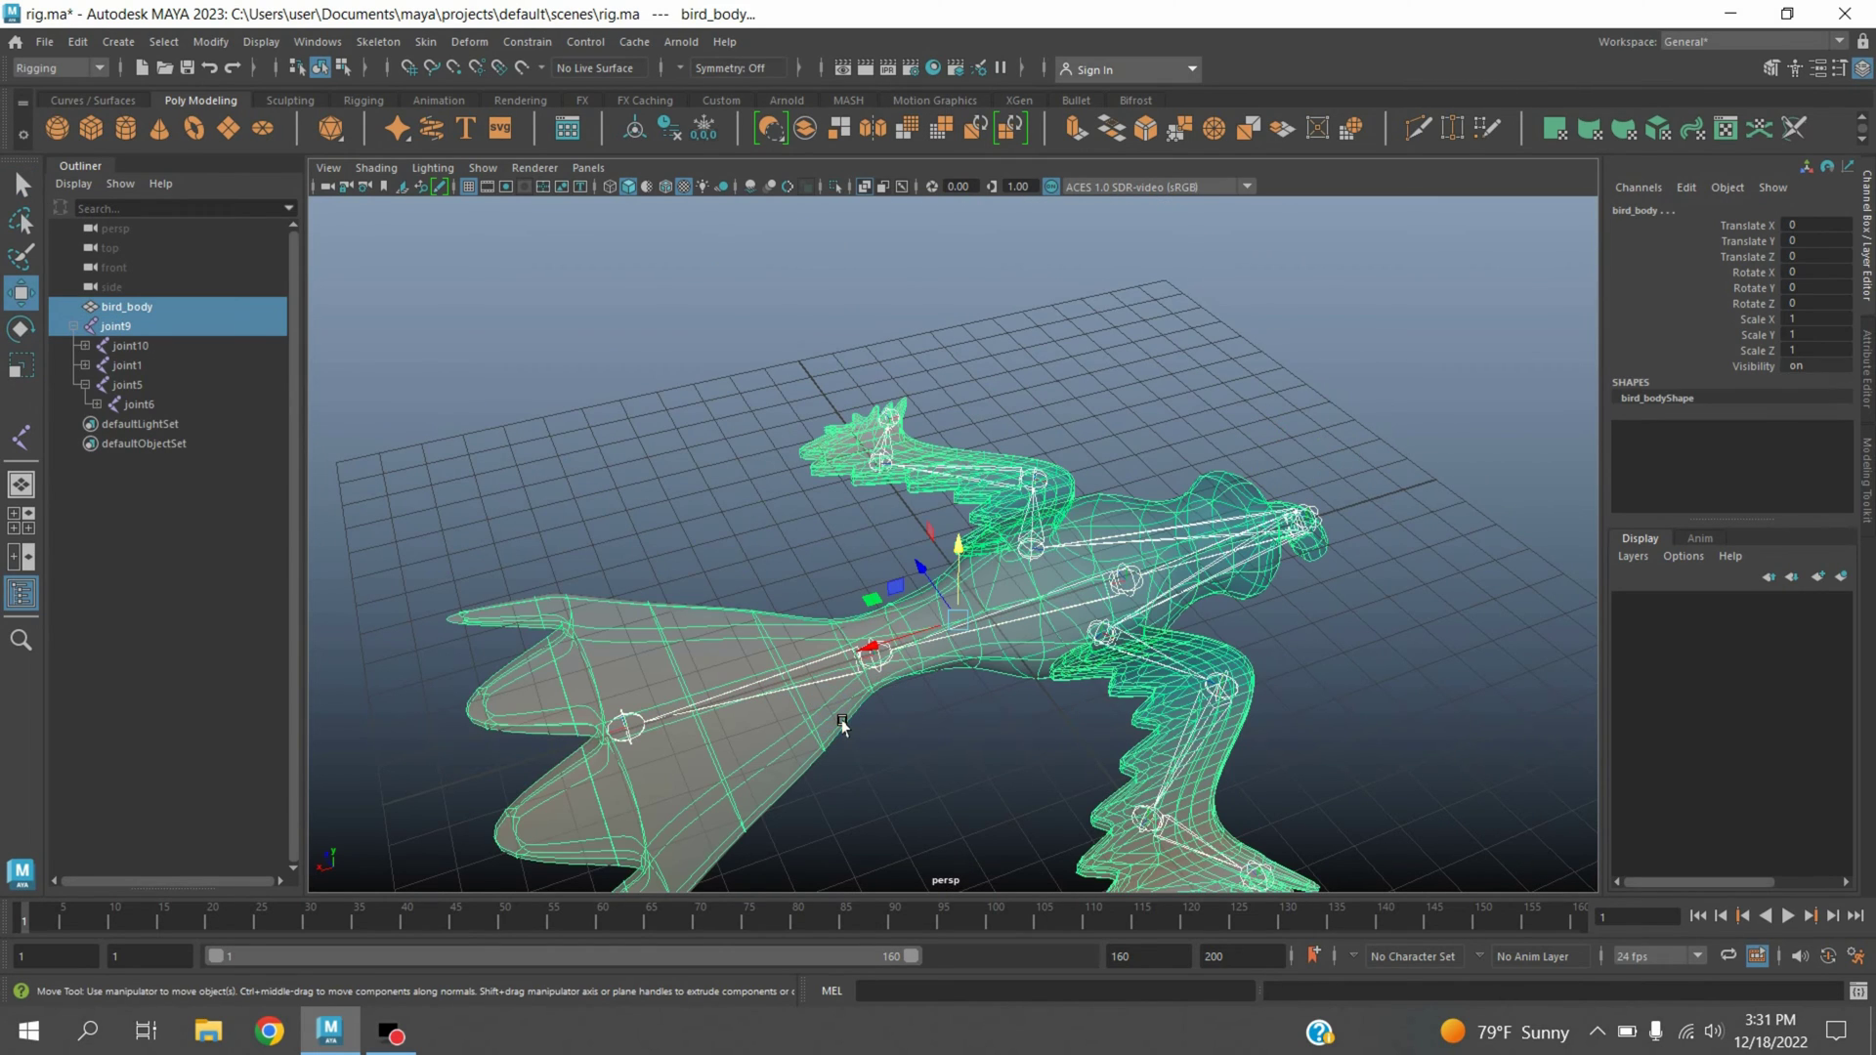
pyautogui.click(425, 41)
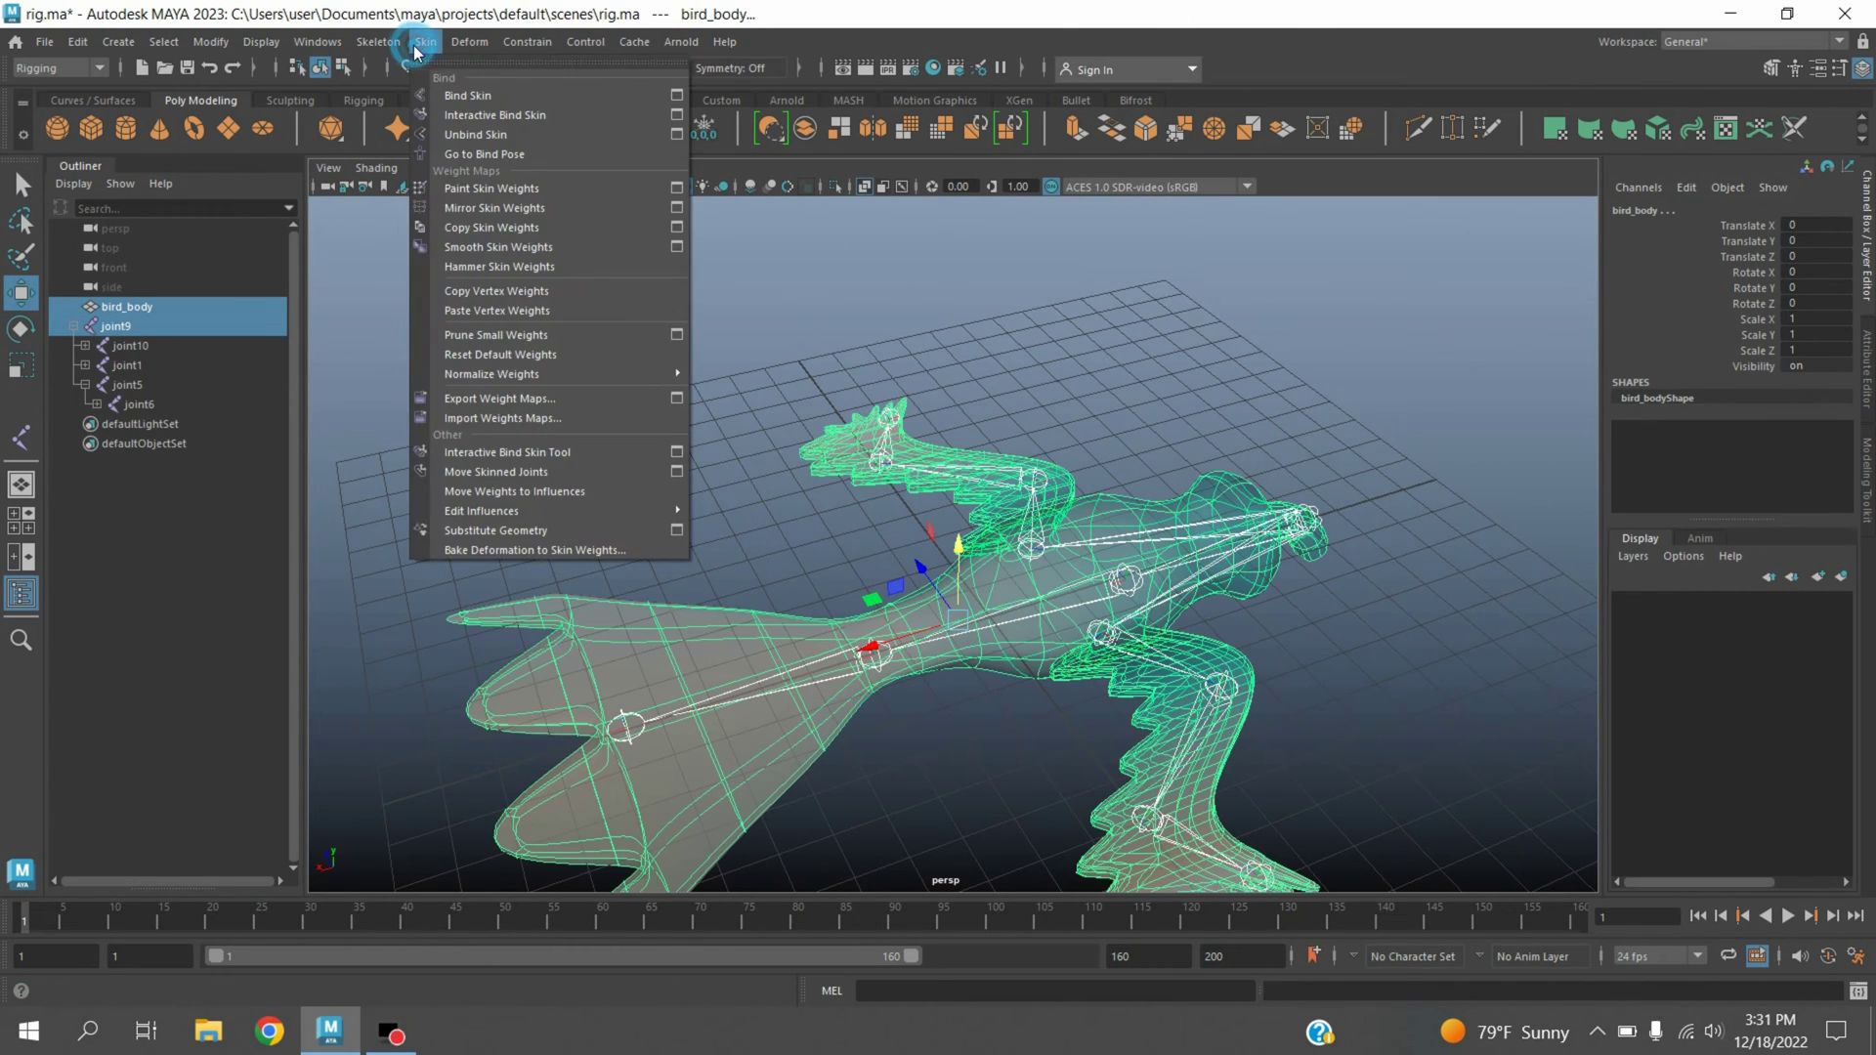
pyautogui.click(478, 97)
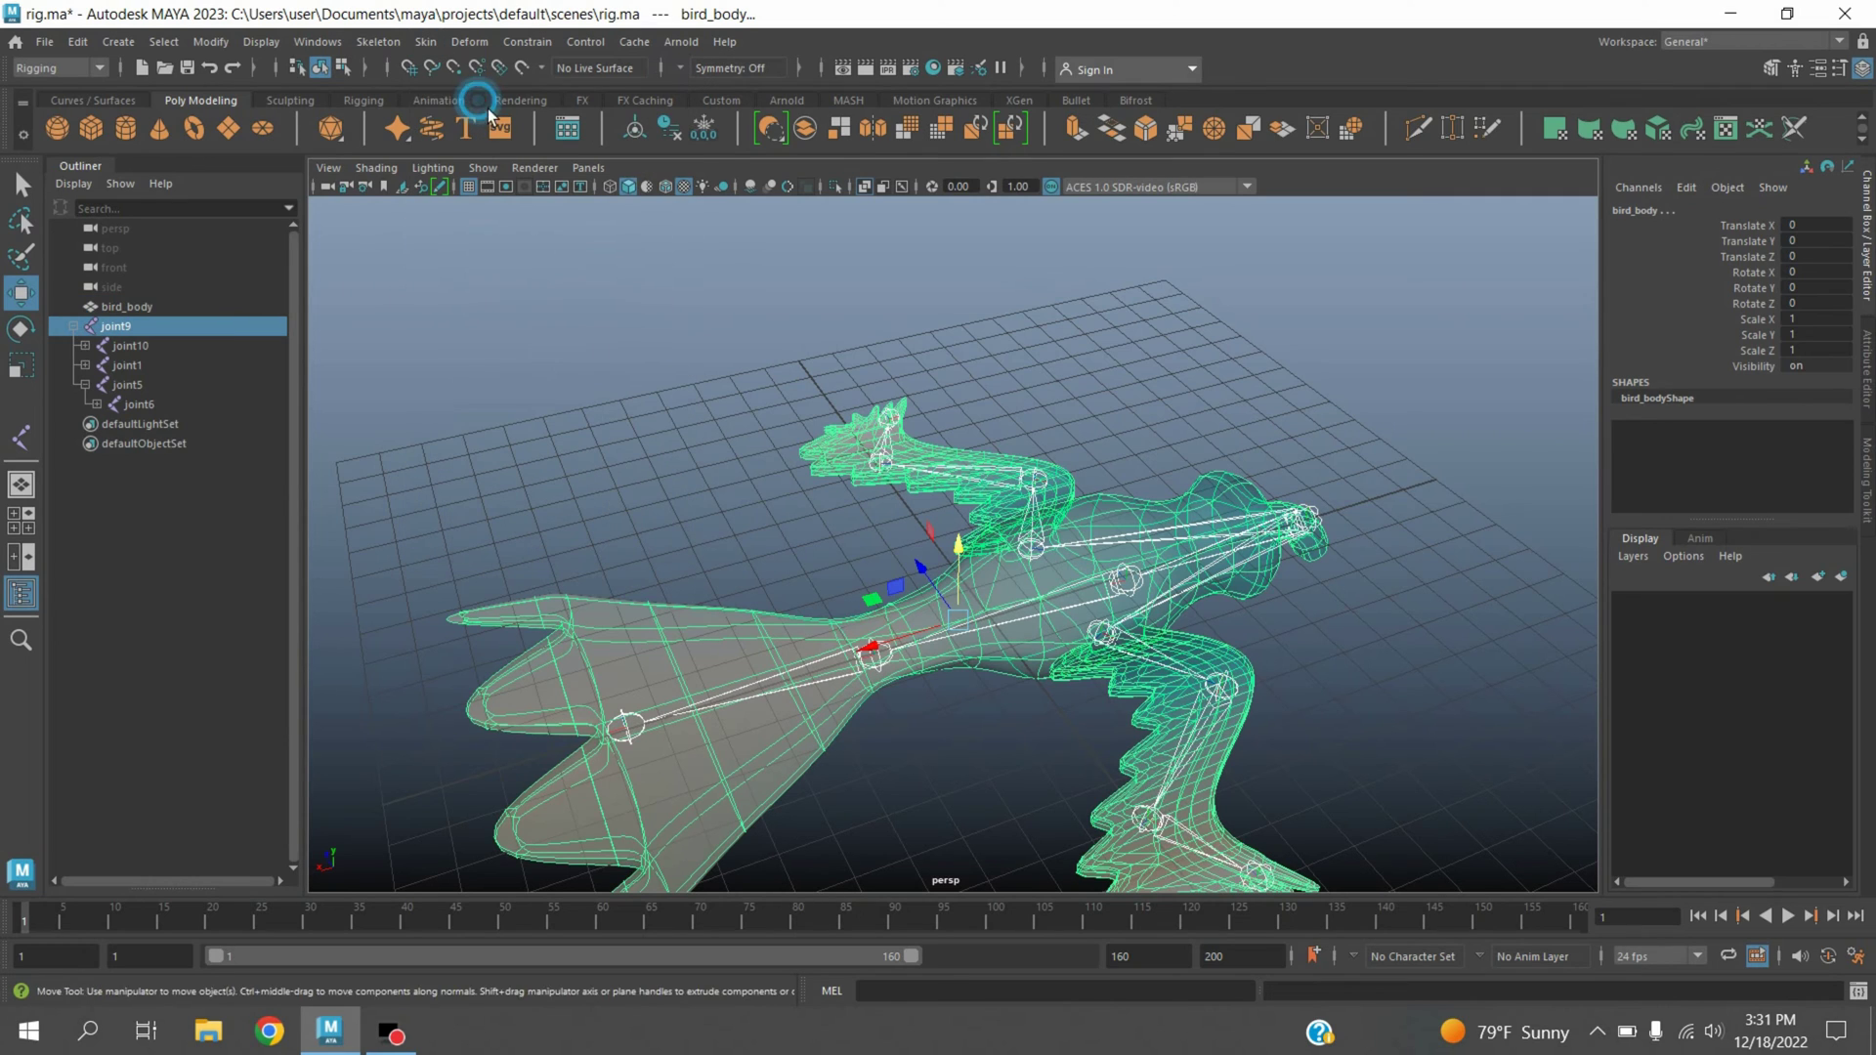
pyautogui.keyDown('alt'); pyautogui.moveTo(767, 486); pyautogui.dragTo(1137, 389); pyautogui.keyUp('alt')
pyautogui.click(1136, 388)
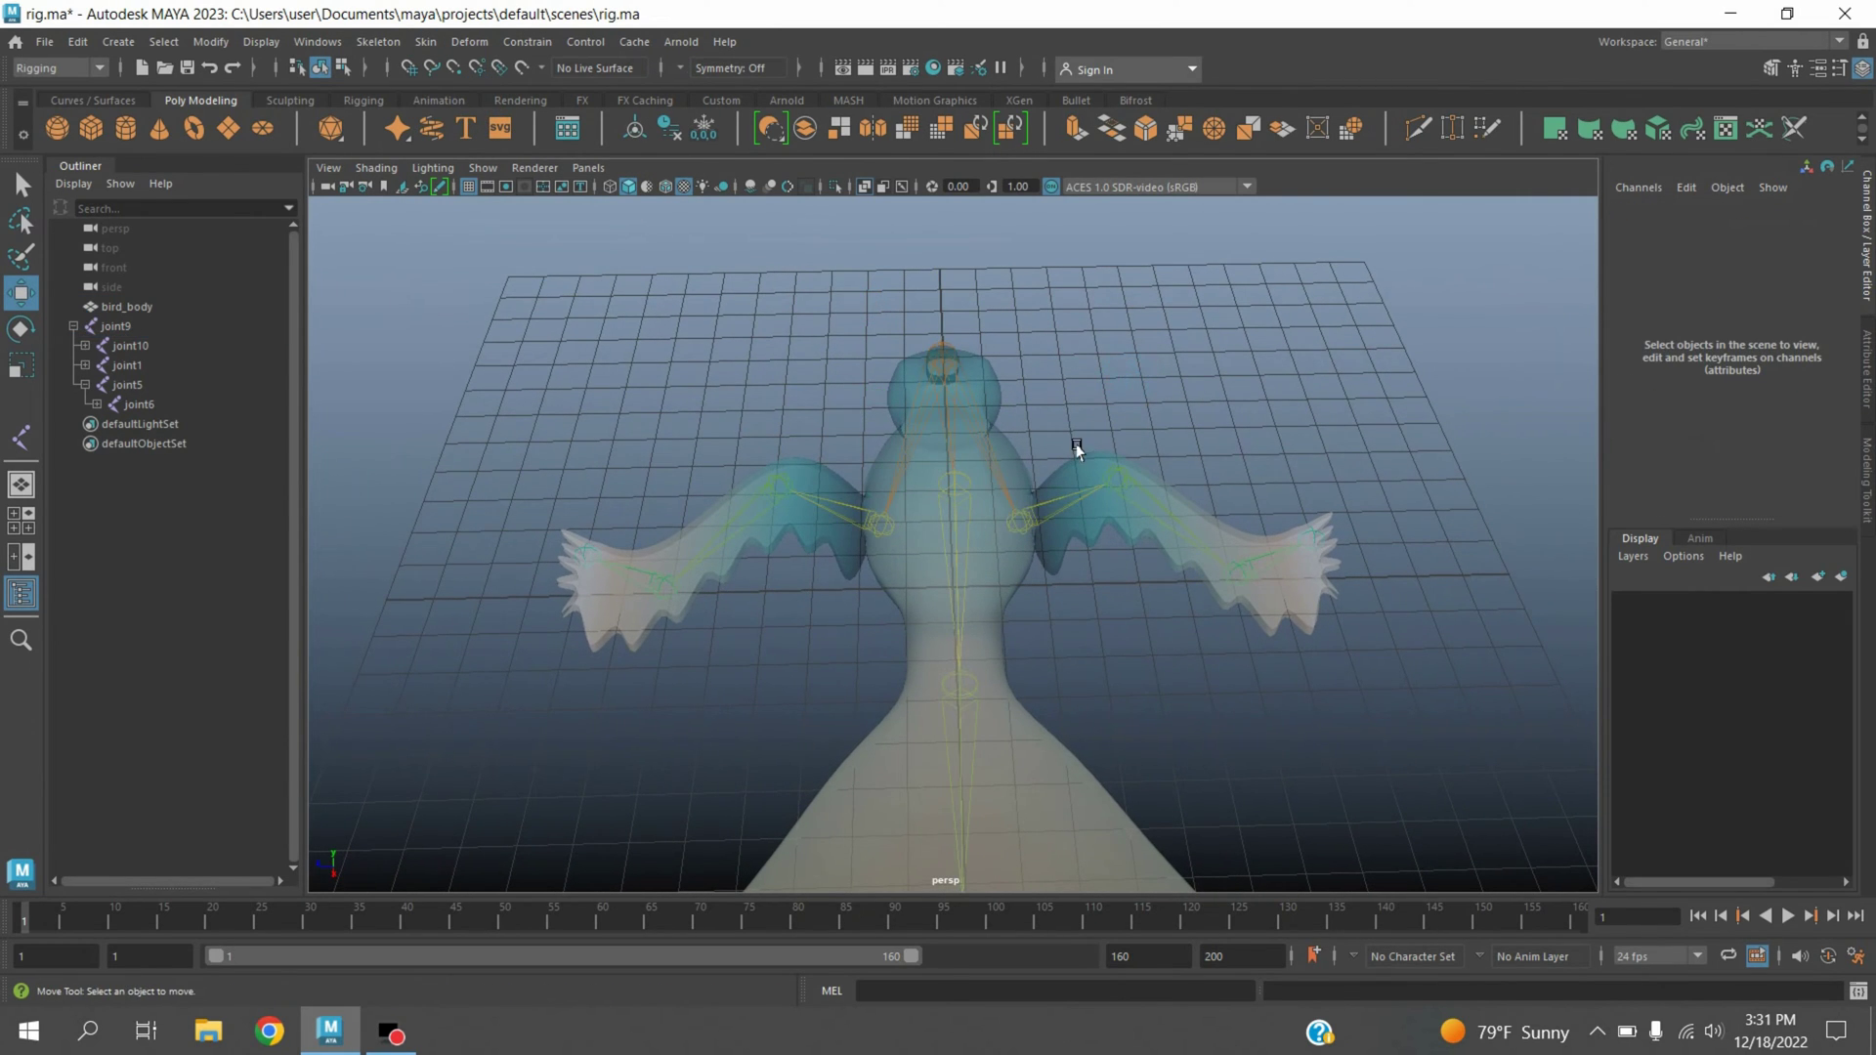
pyautogui.click(1026, 525)
pyautogui.press('q')
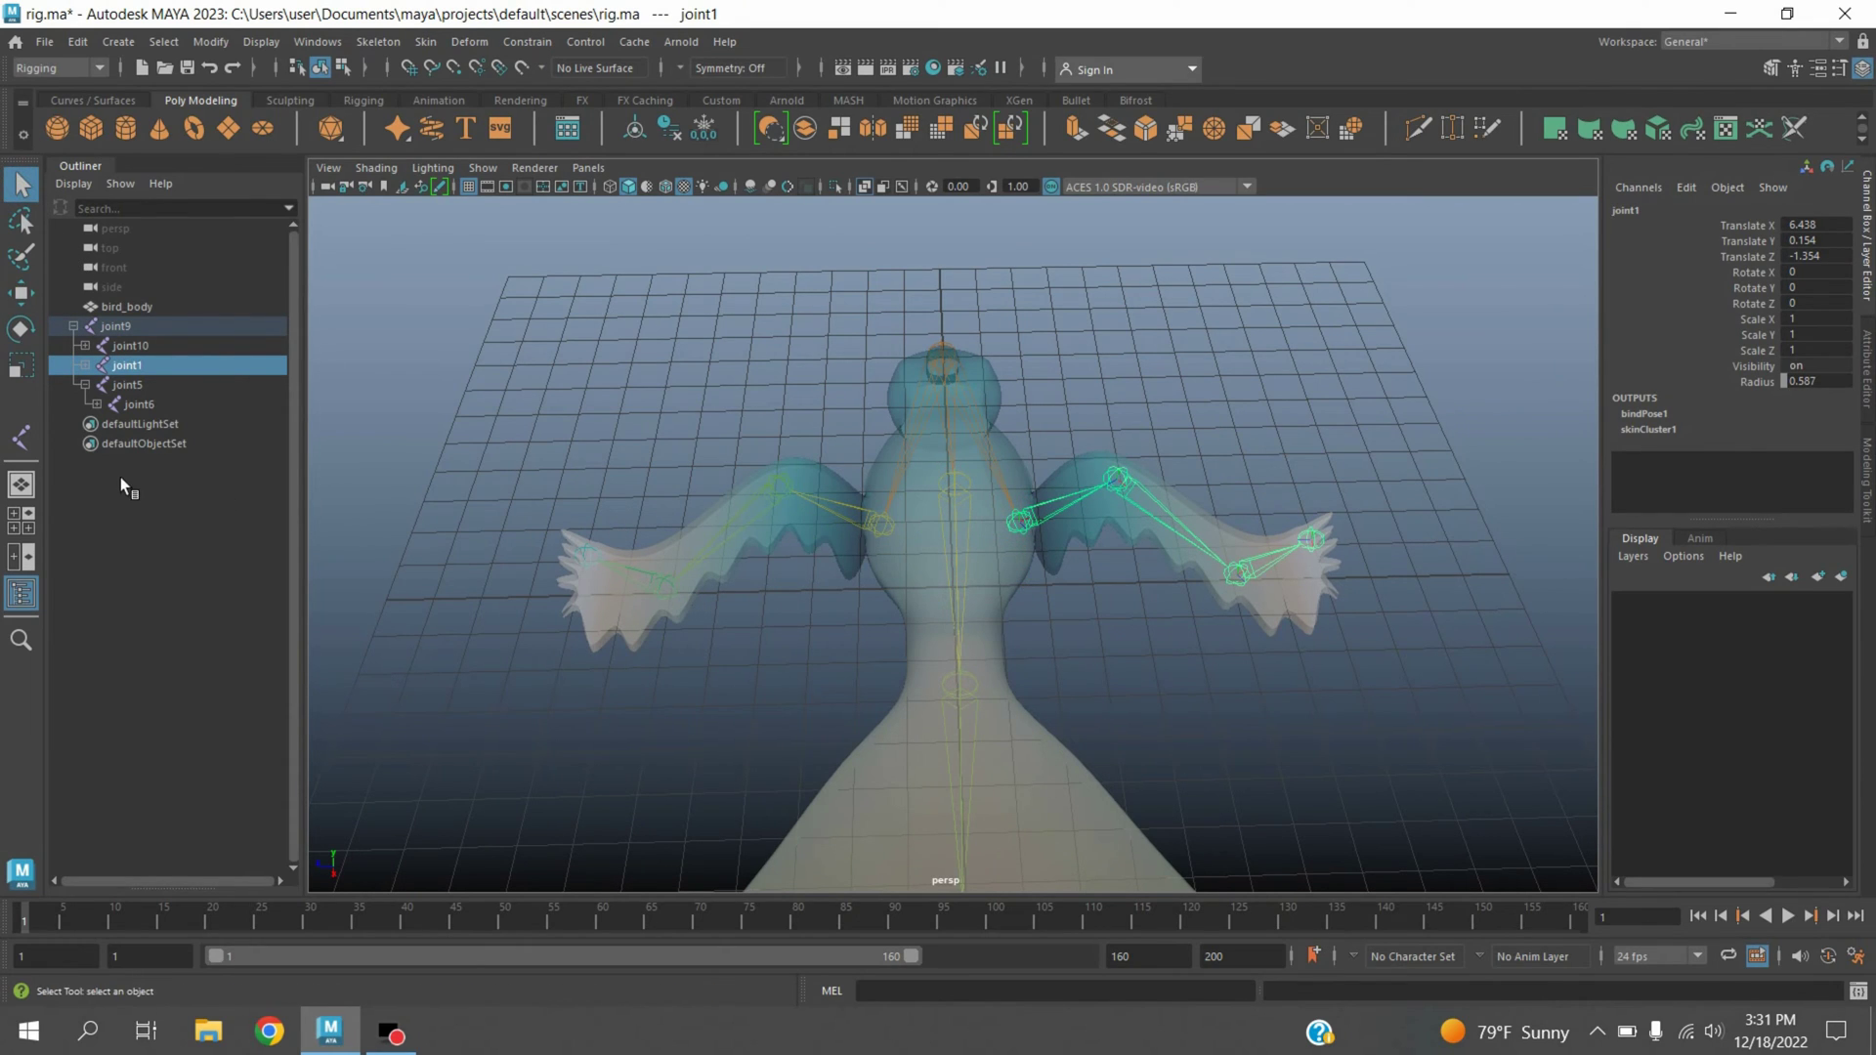
pyautogui.keyDown('shift'); pyautogui.click(899, 526); pyautogui.keyUp('shift')
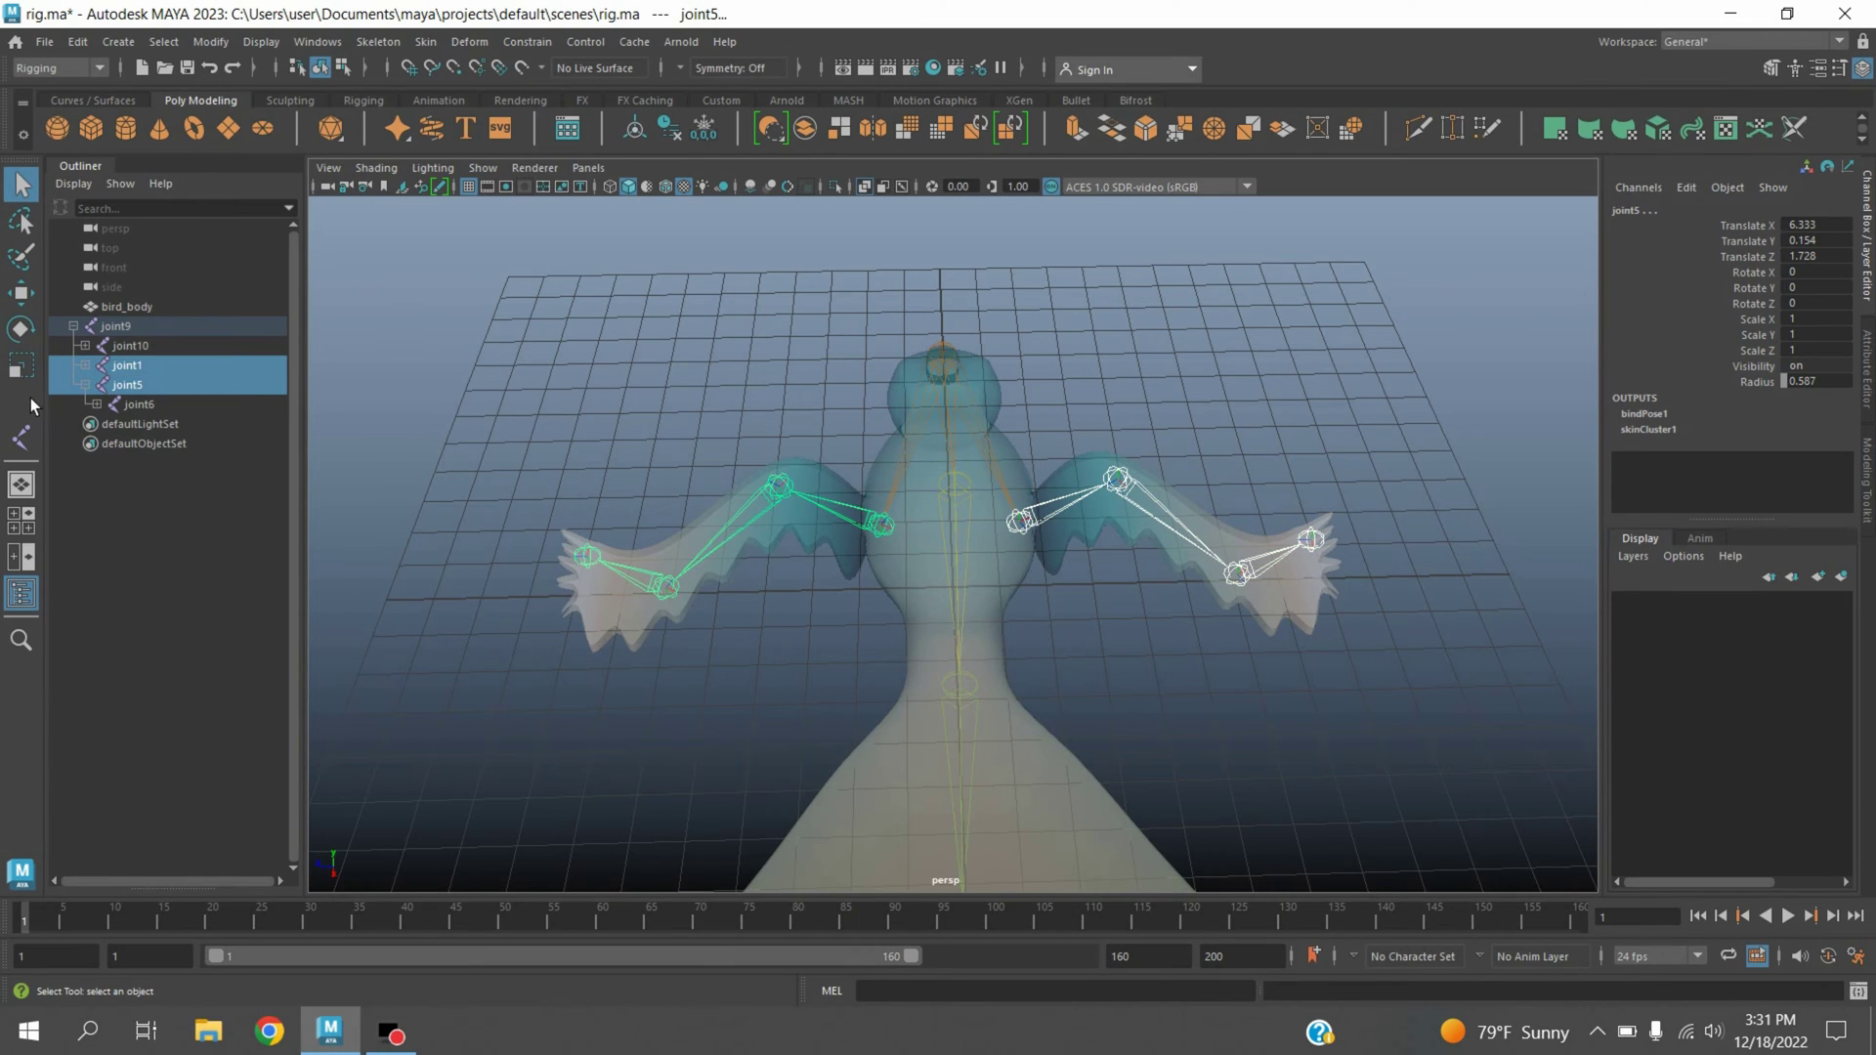
pyautogui.click(21, 328)
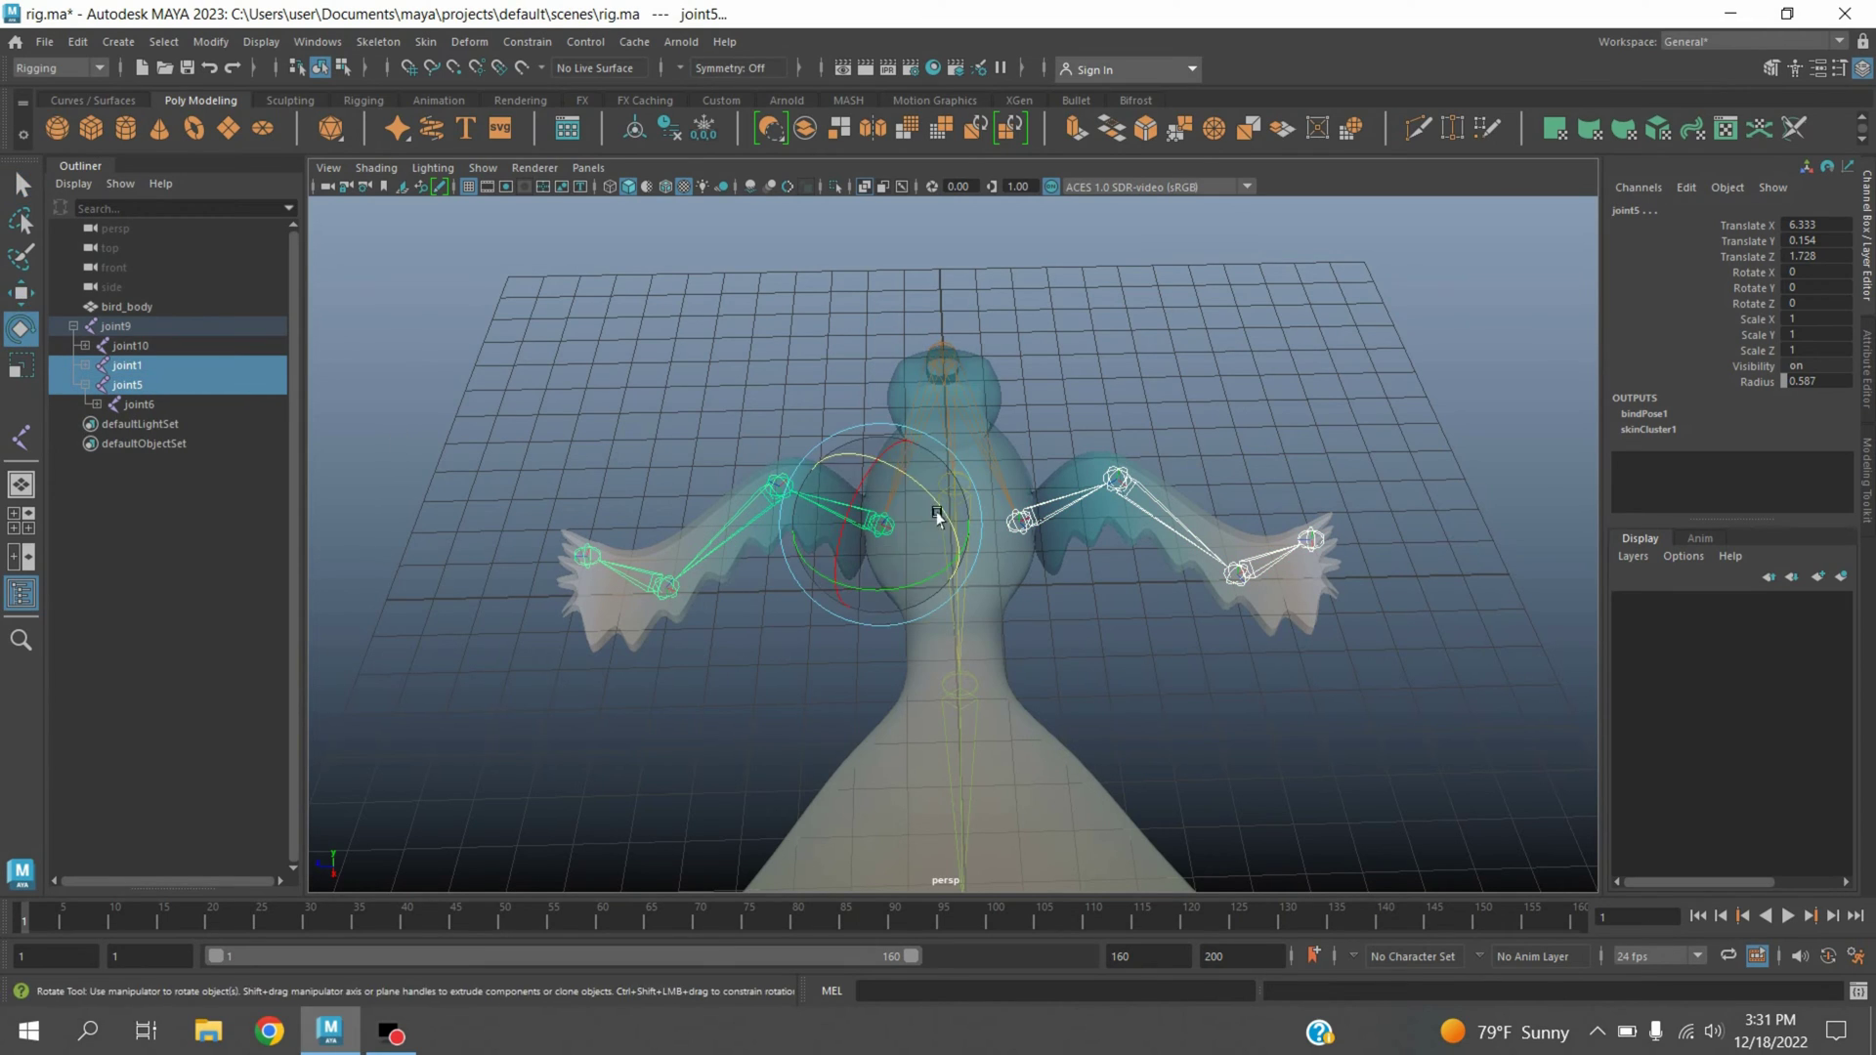
pyautogui.moveTo(938, 508)
pyautogui.mouseDown()
pyautogui.moveTo(914, 478)
pyautogui.moveTo(952, 506)
pyautogui.moveTo(931, 474)
pyautogui.mouseUp()
pyautogui.hotkey('ctrl', 'z')
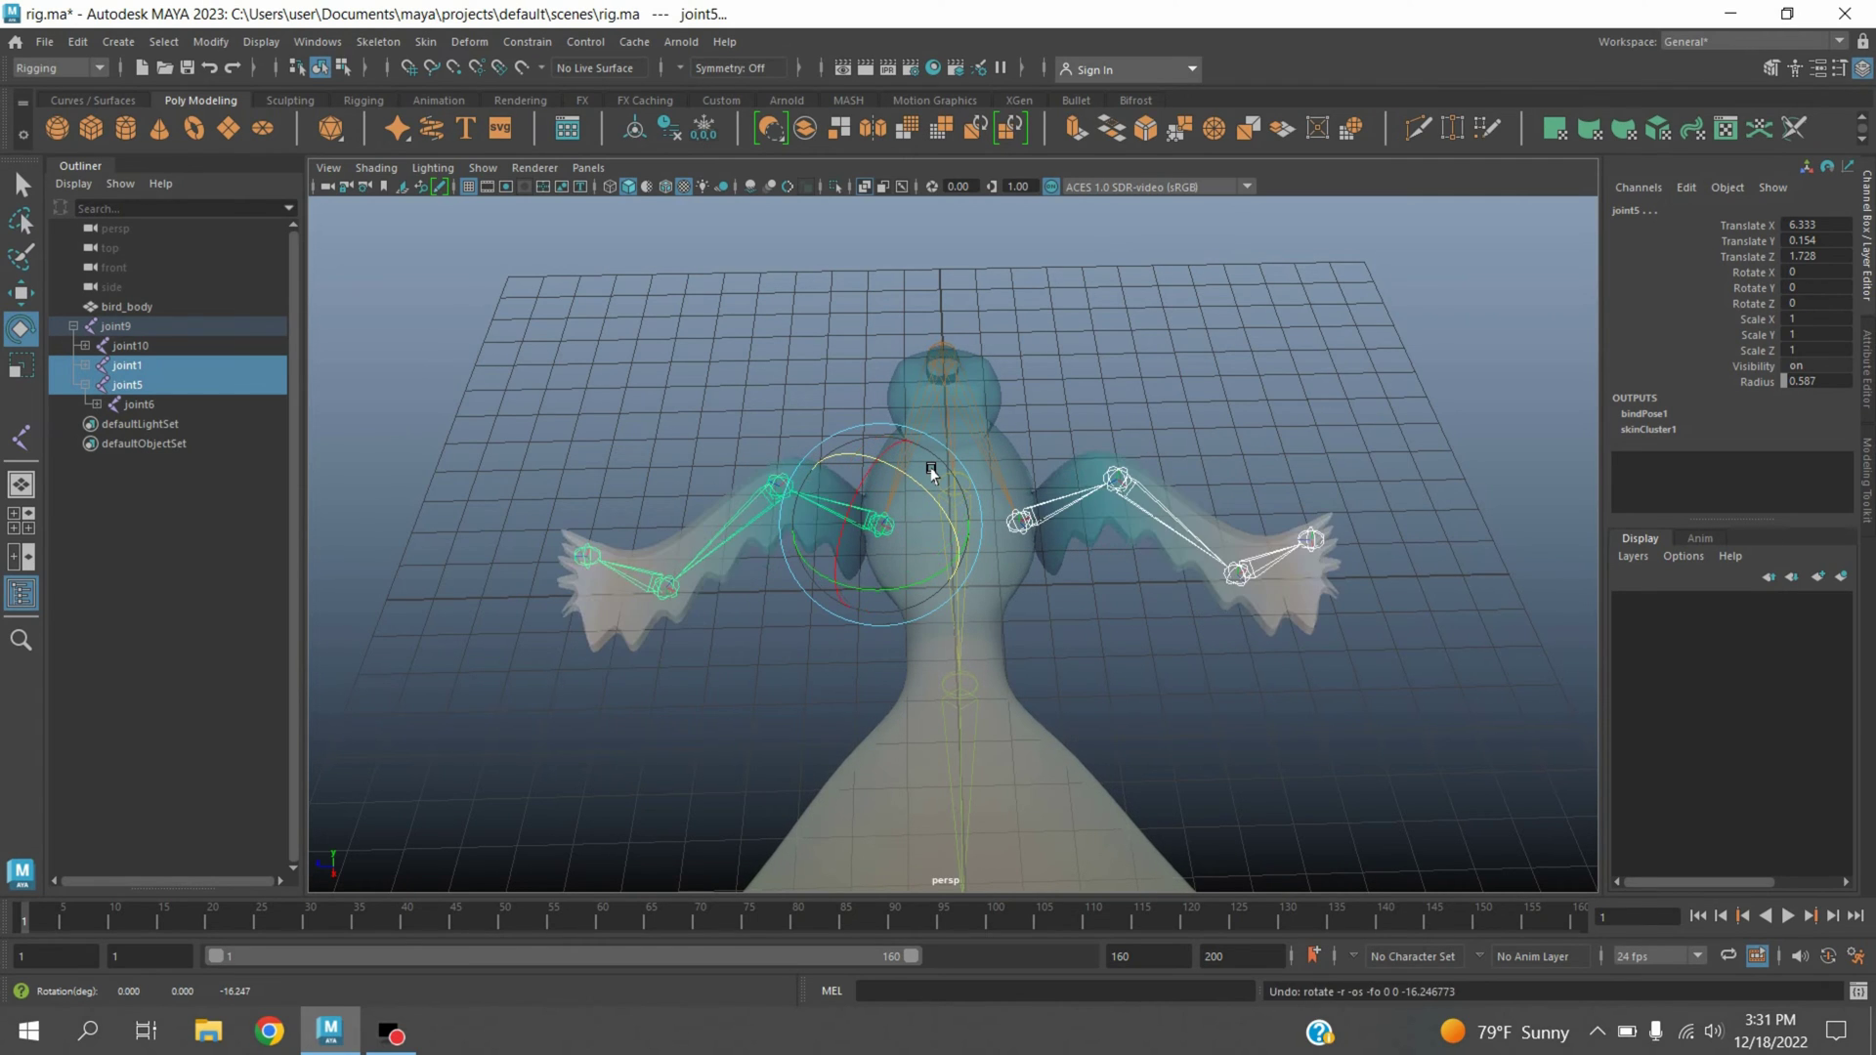
pyautogui.keyDown('alt'); pyautogui.moveTo(1270, 390); pyautogui.dragTo(1075, 430); pyautogui.keyUp('alt')
# - Create ikHandle1 along the spine from joint9 to the head joint
pyautogui.click(378, 41)
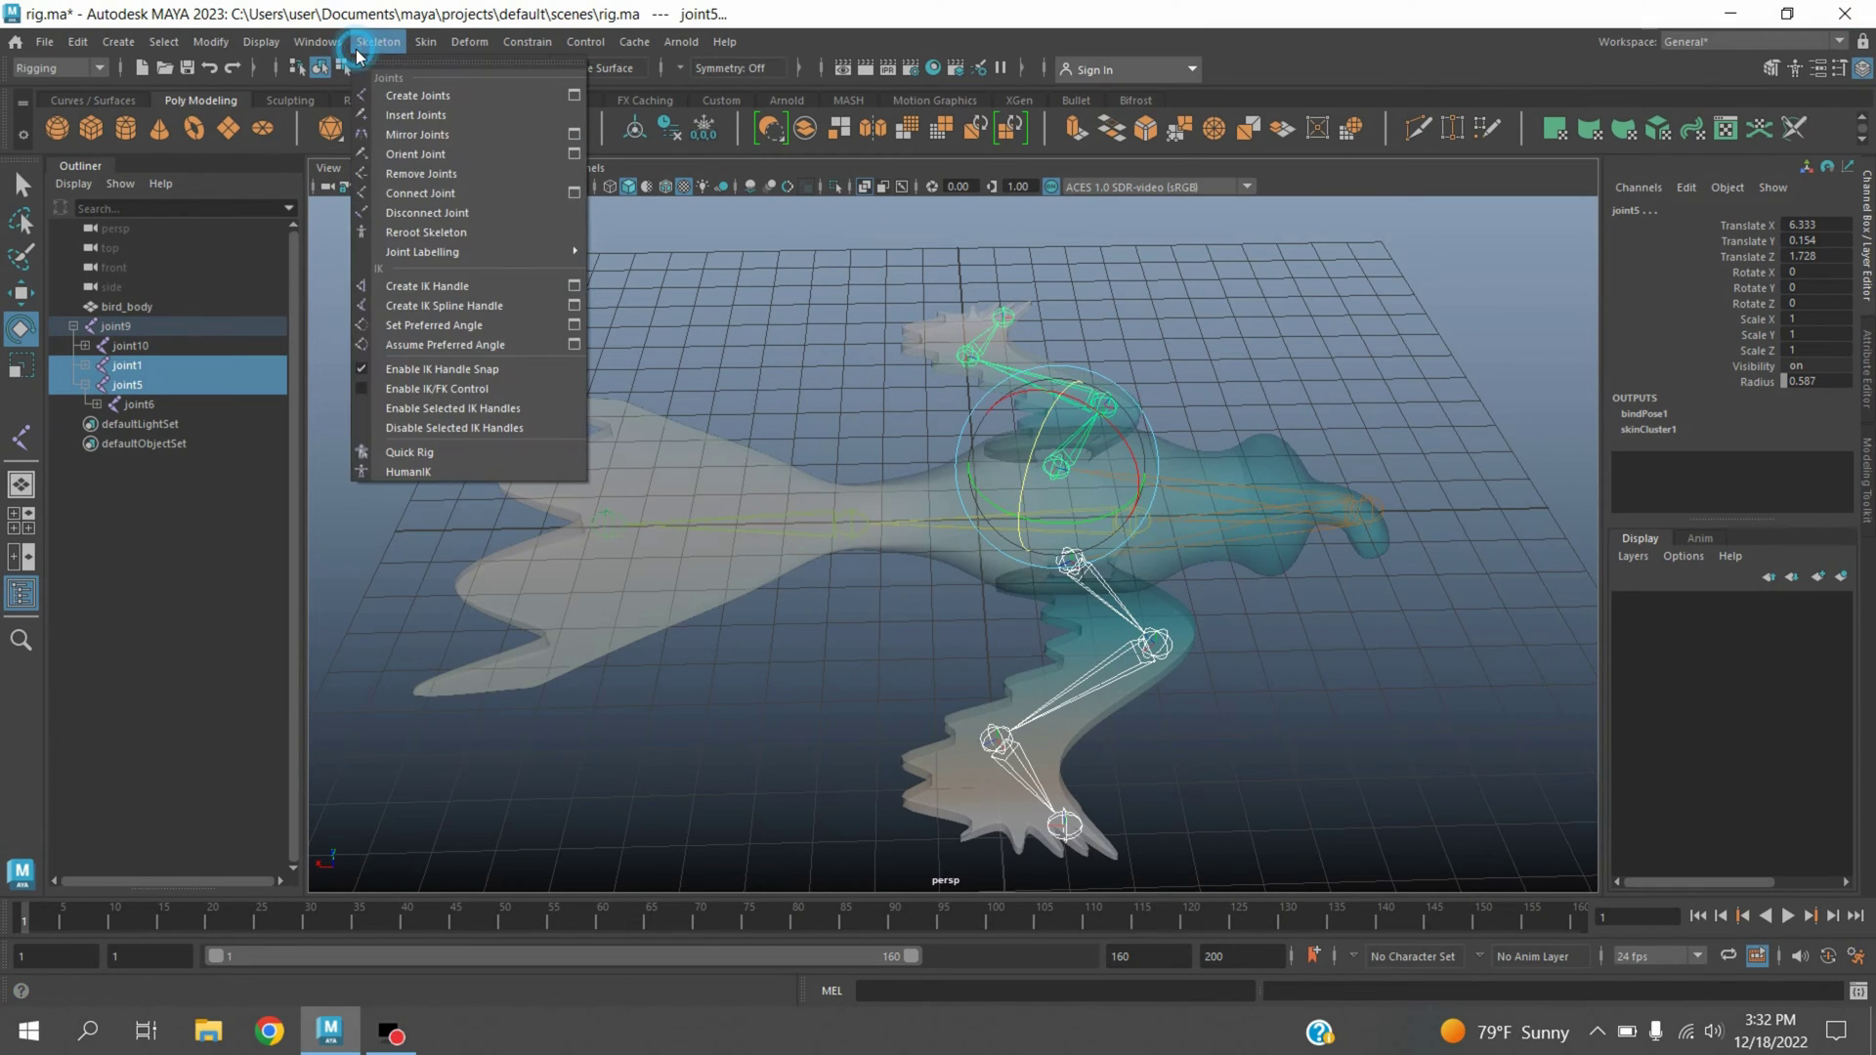
pyautogui.click(490, 290)
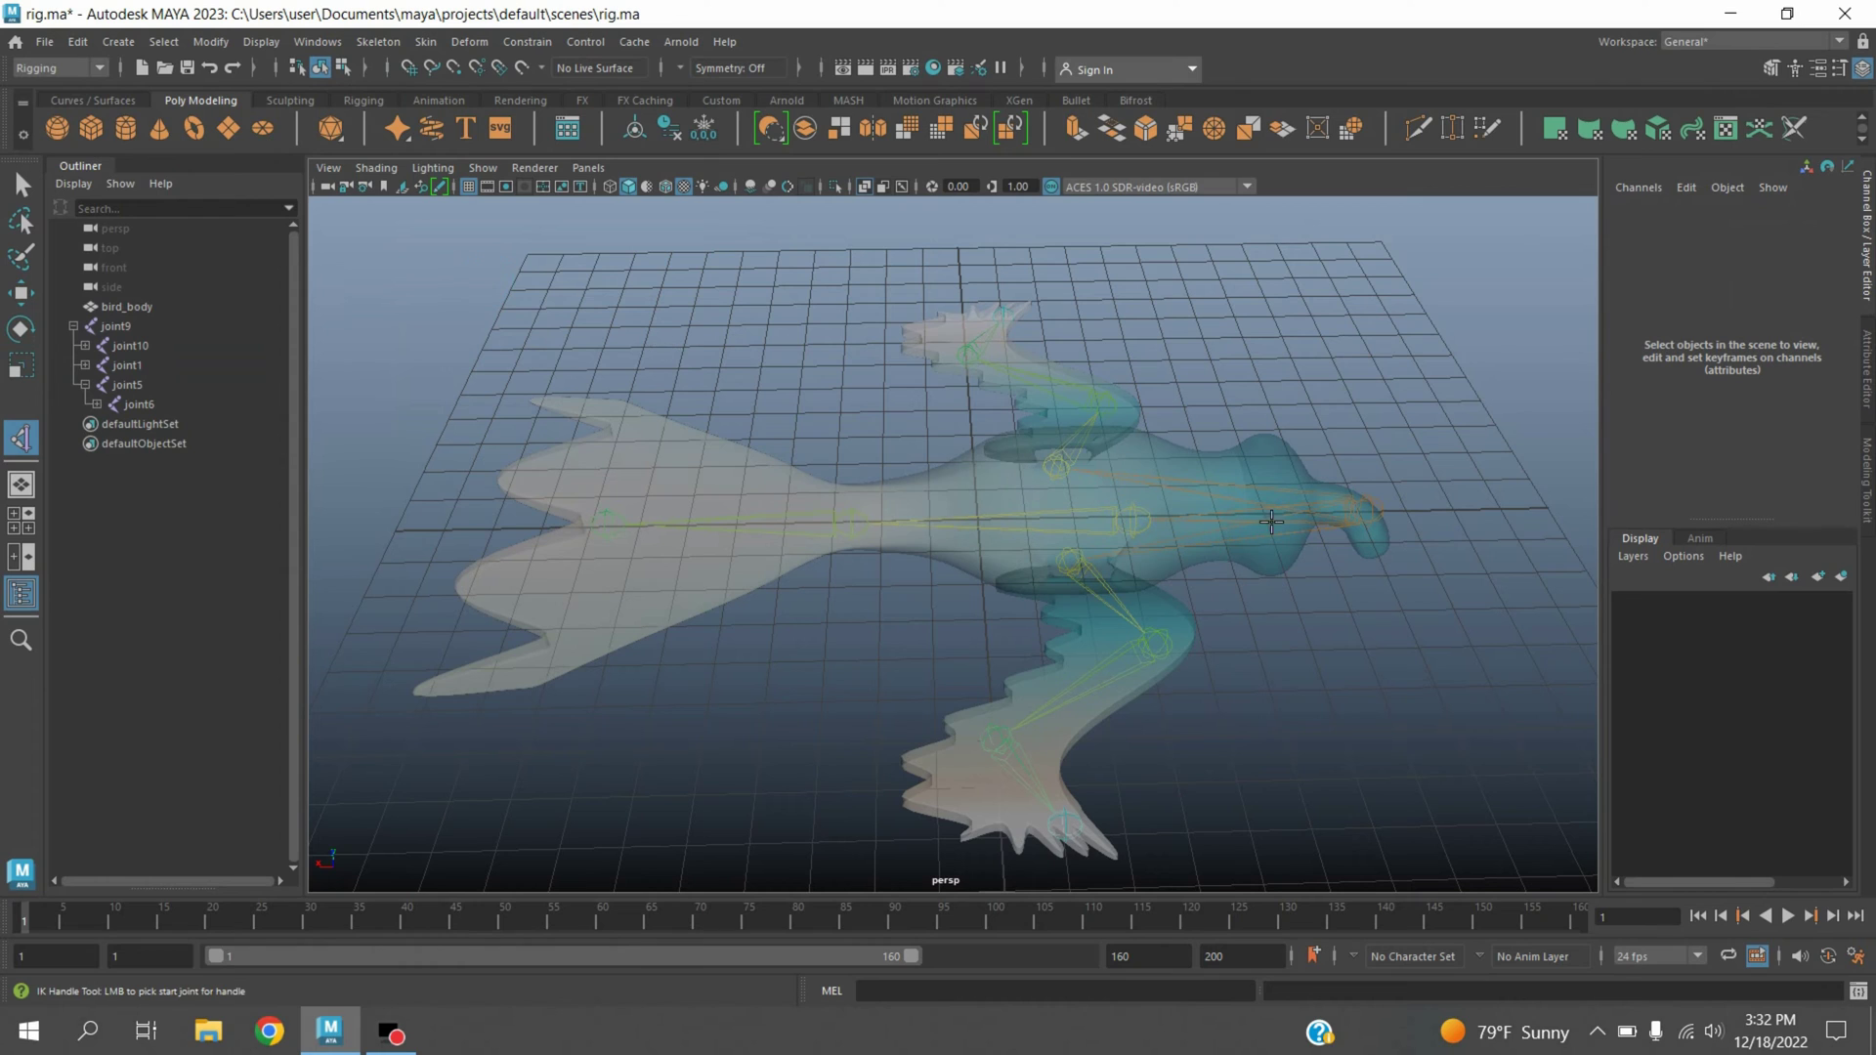
pyautogui.keyDown('alt'); pyautogui.moveTo(1299, 599); pyautogui.dragTo(1248, 620); pyautogui.keyUp('alt')
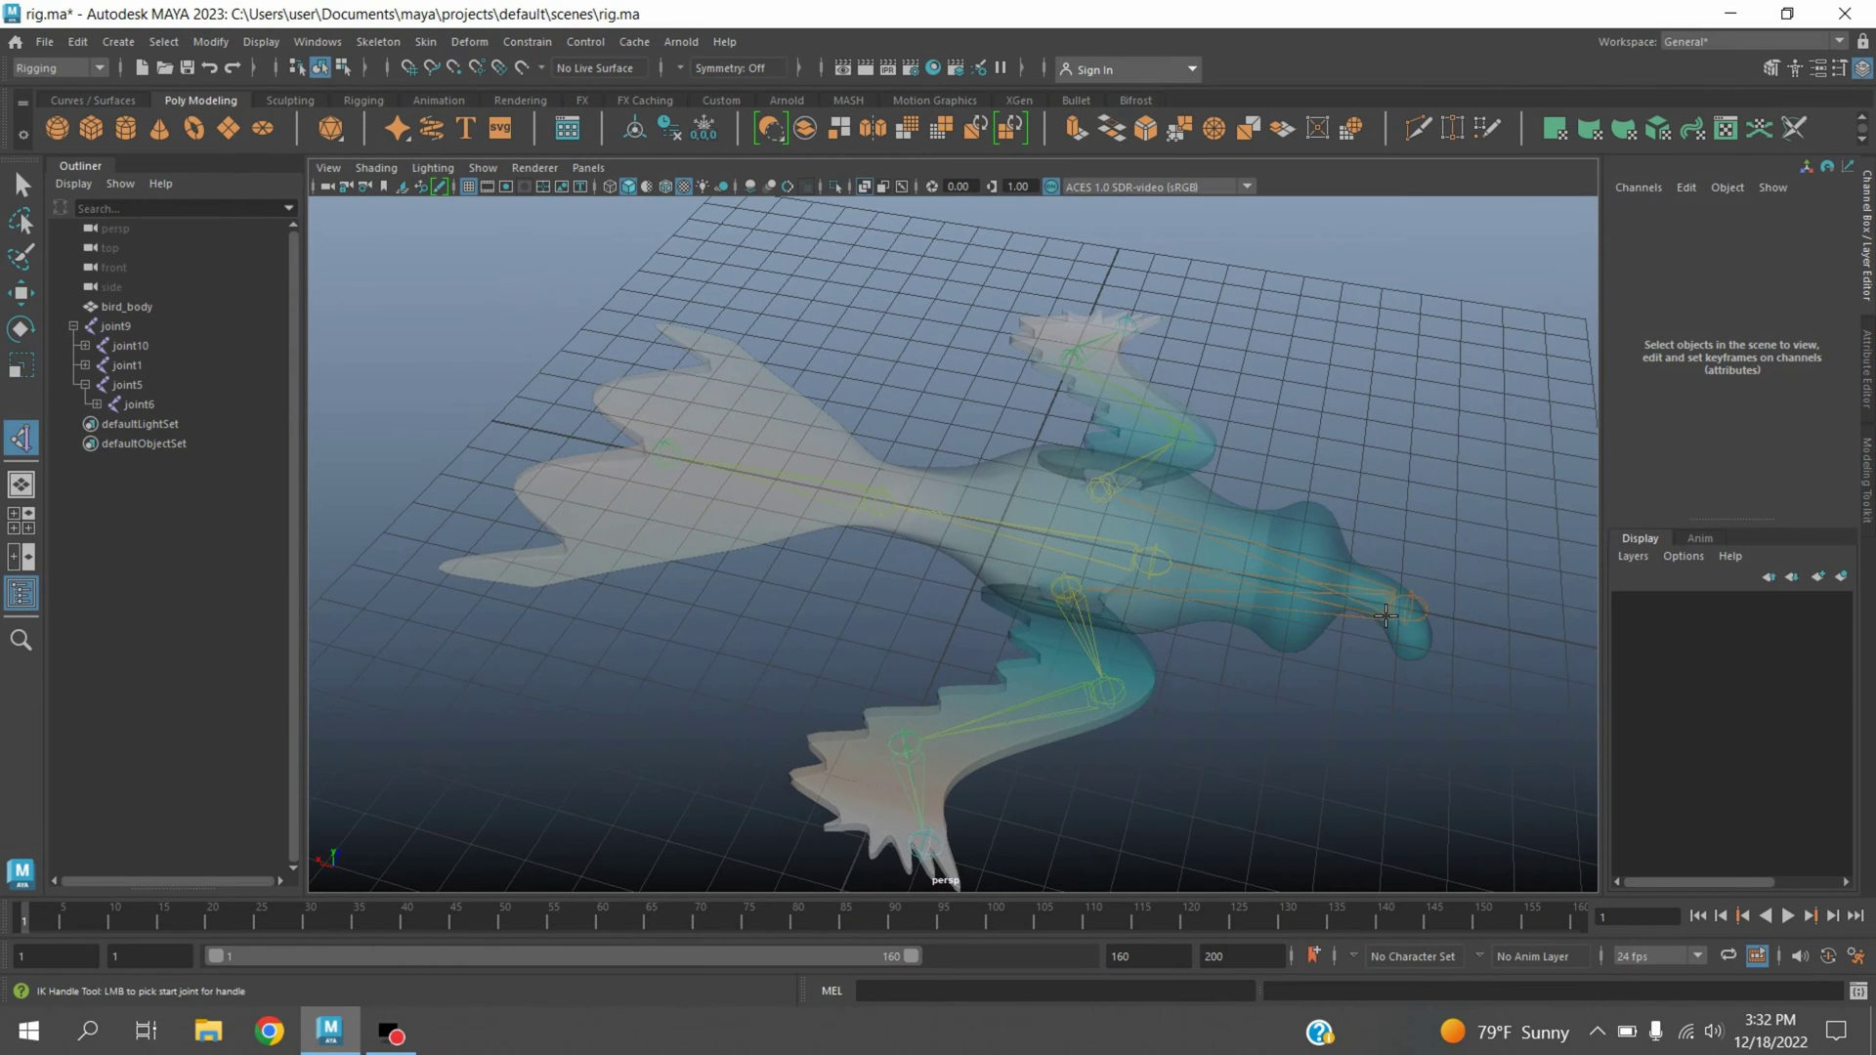
pyautogui.click(1425, 616)
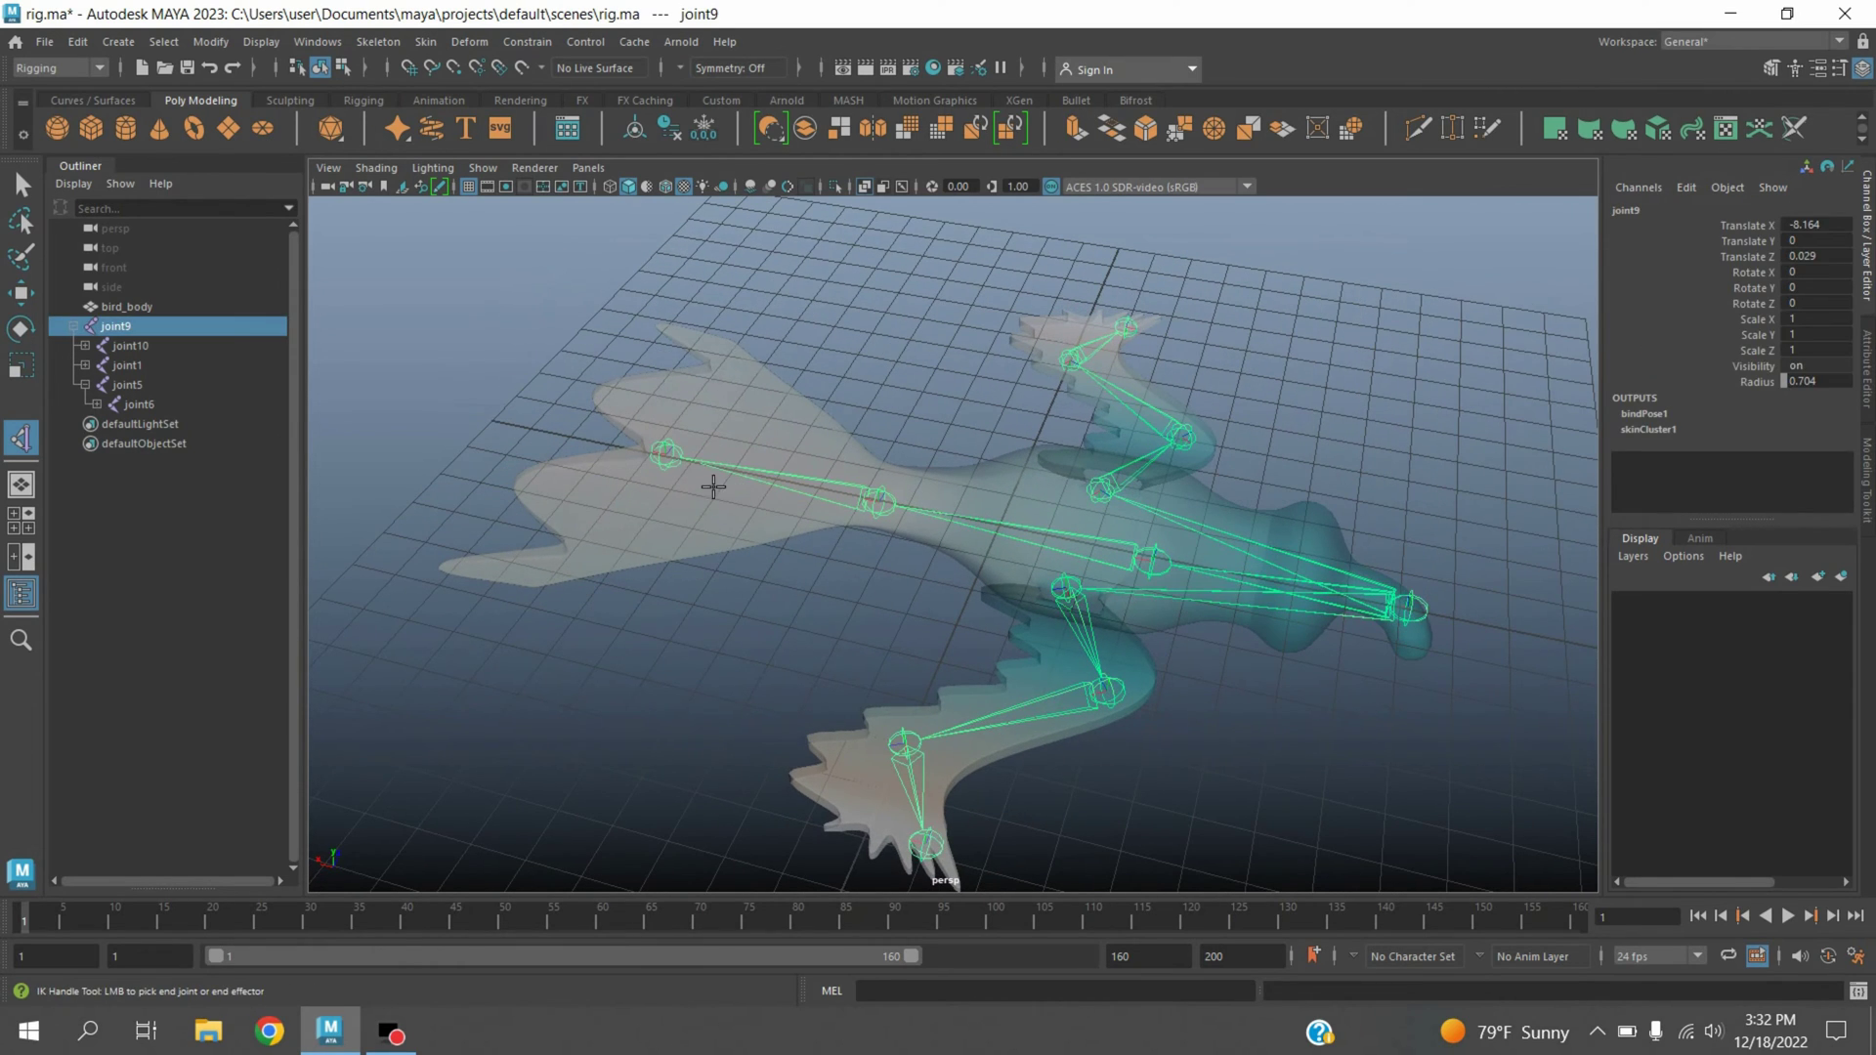
pyautogui.click(675, 468)
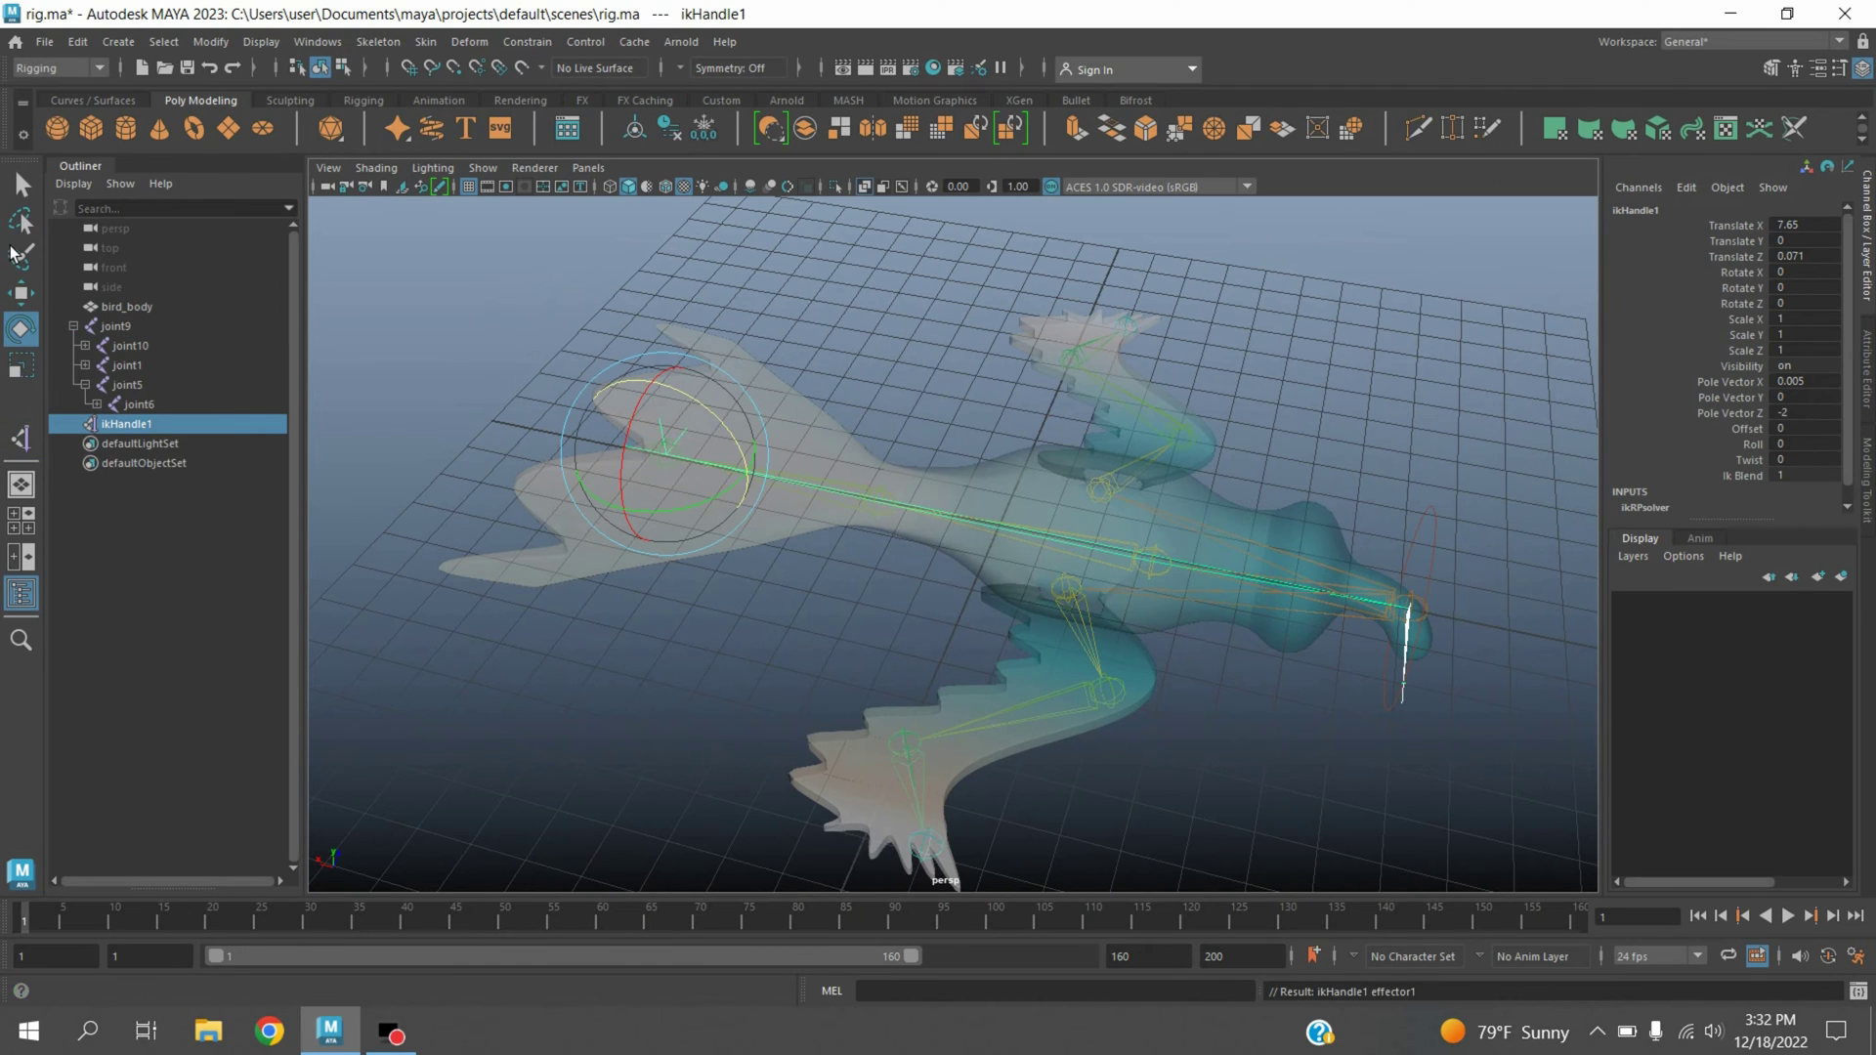
pyautogui.click(26, 195)
pyautogui.keyDown('alt'); pyautogui.moveTo(406, 377); pyautogui.dragTo(565, 461); pyautogui.keyUp('alt')
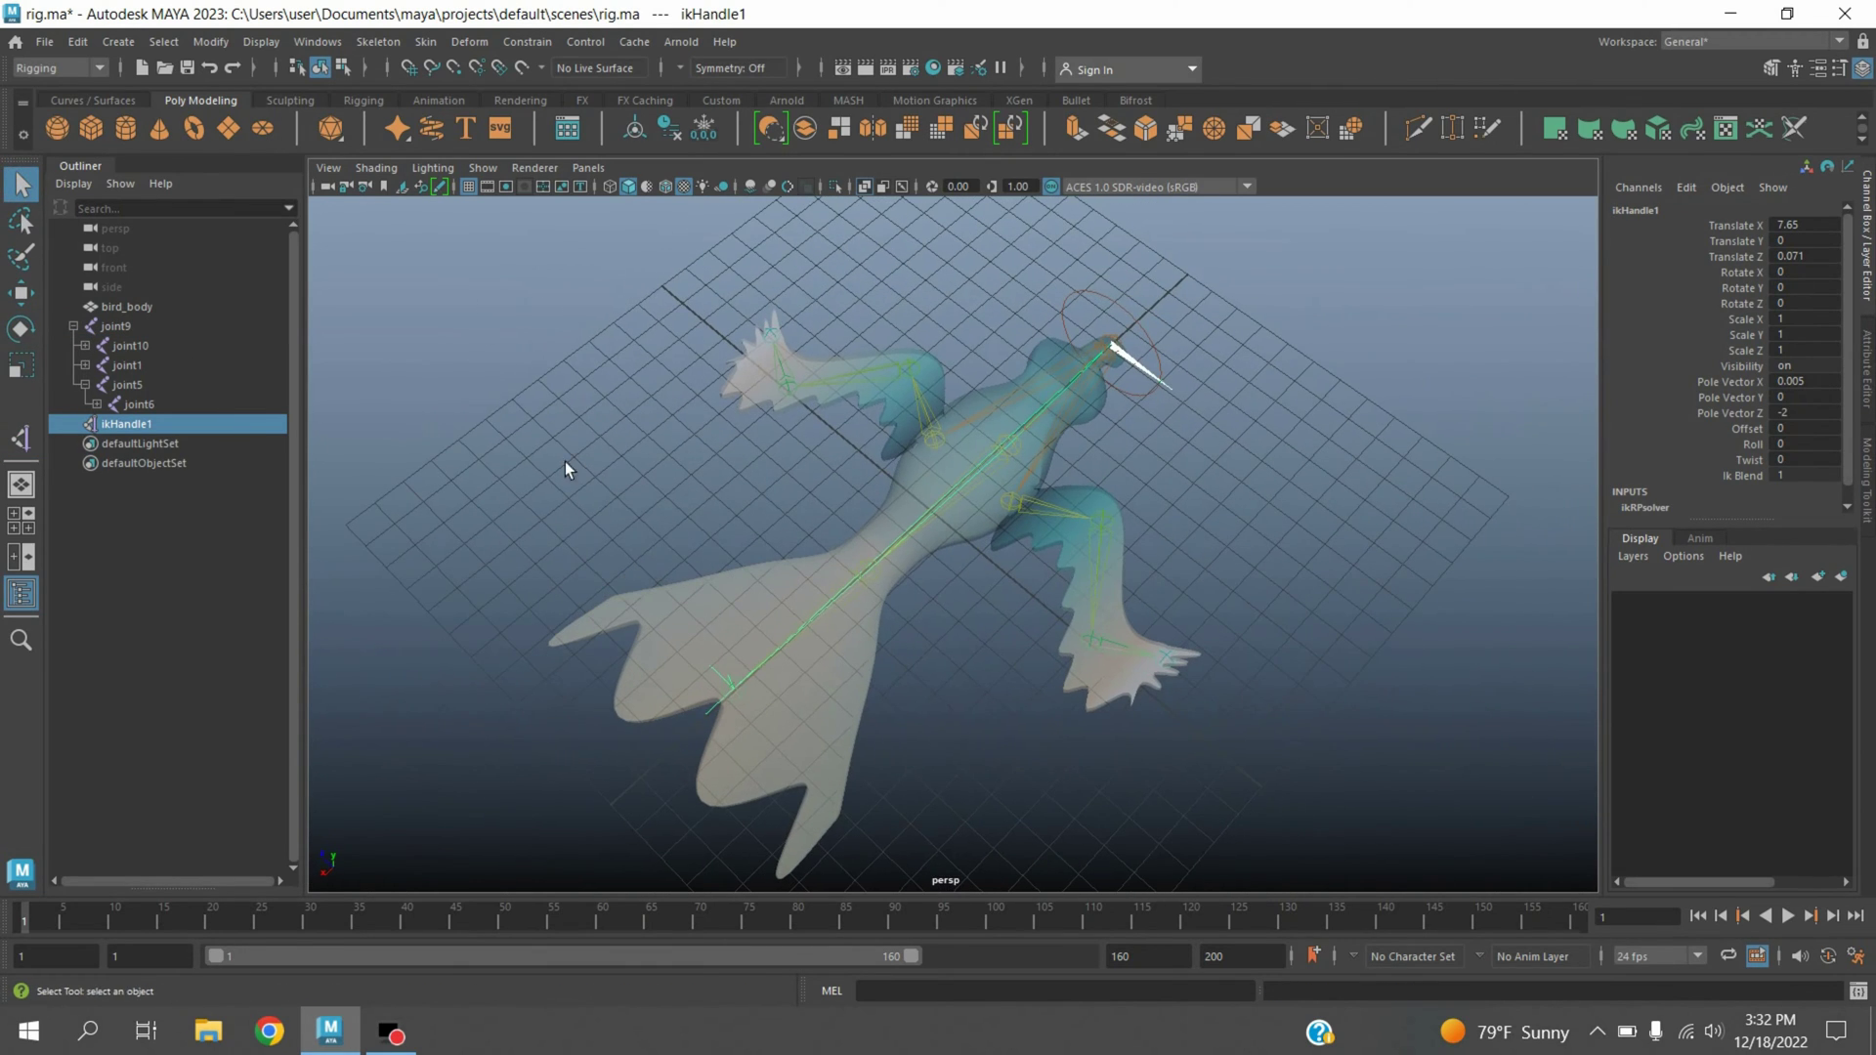
# - Create ikHandle2 on one wing from joint1 to the wing tip
pyautogui.click(378, 41)
pyautogui.click(472, 287)
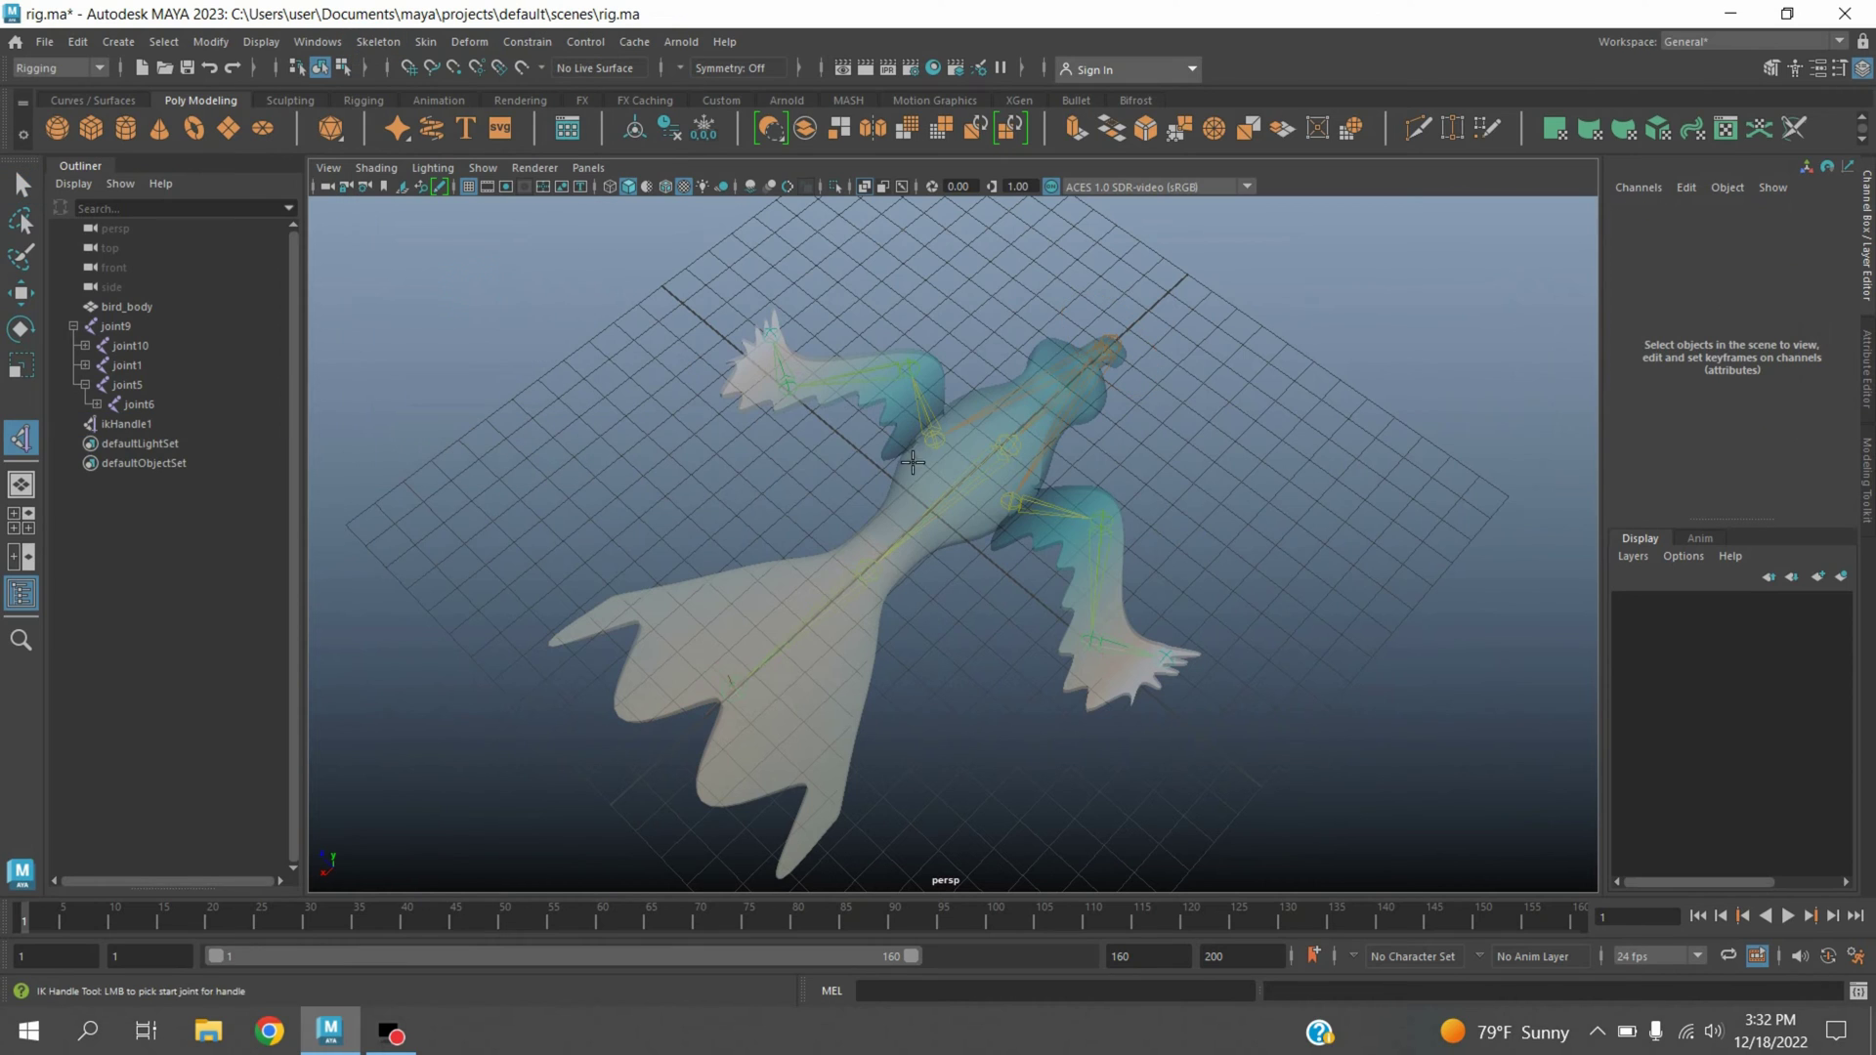
pyautogui.keyDown('alt'); pyautogui.moveTo(1051, 525); pyautogui.dragTo(989, 521); pyautogui.keyUp('alt')
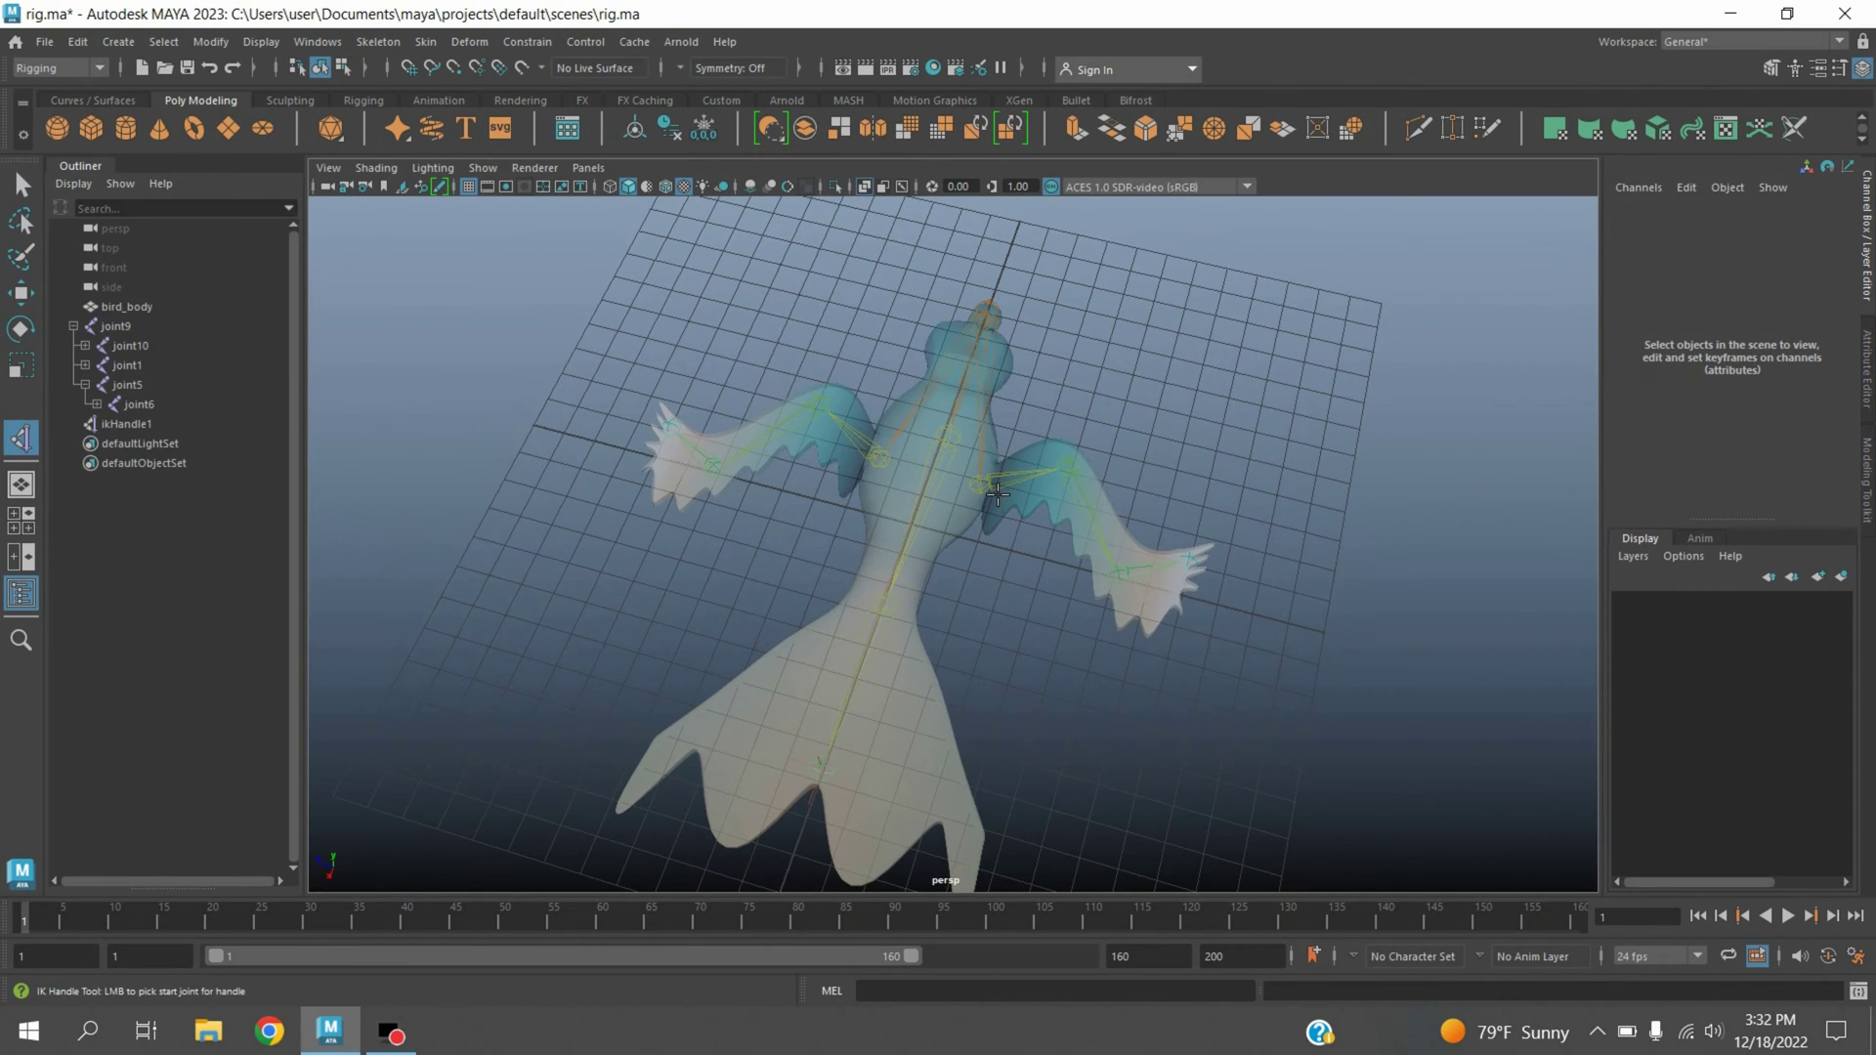
pyautogui.click(994, 495)
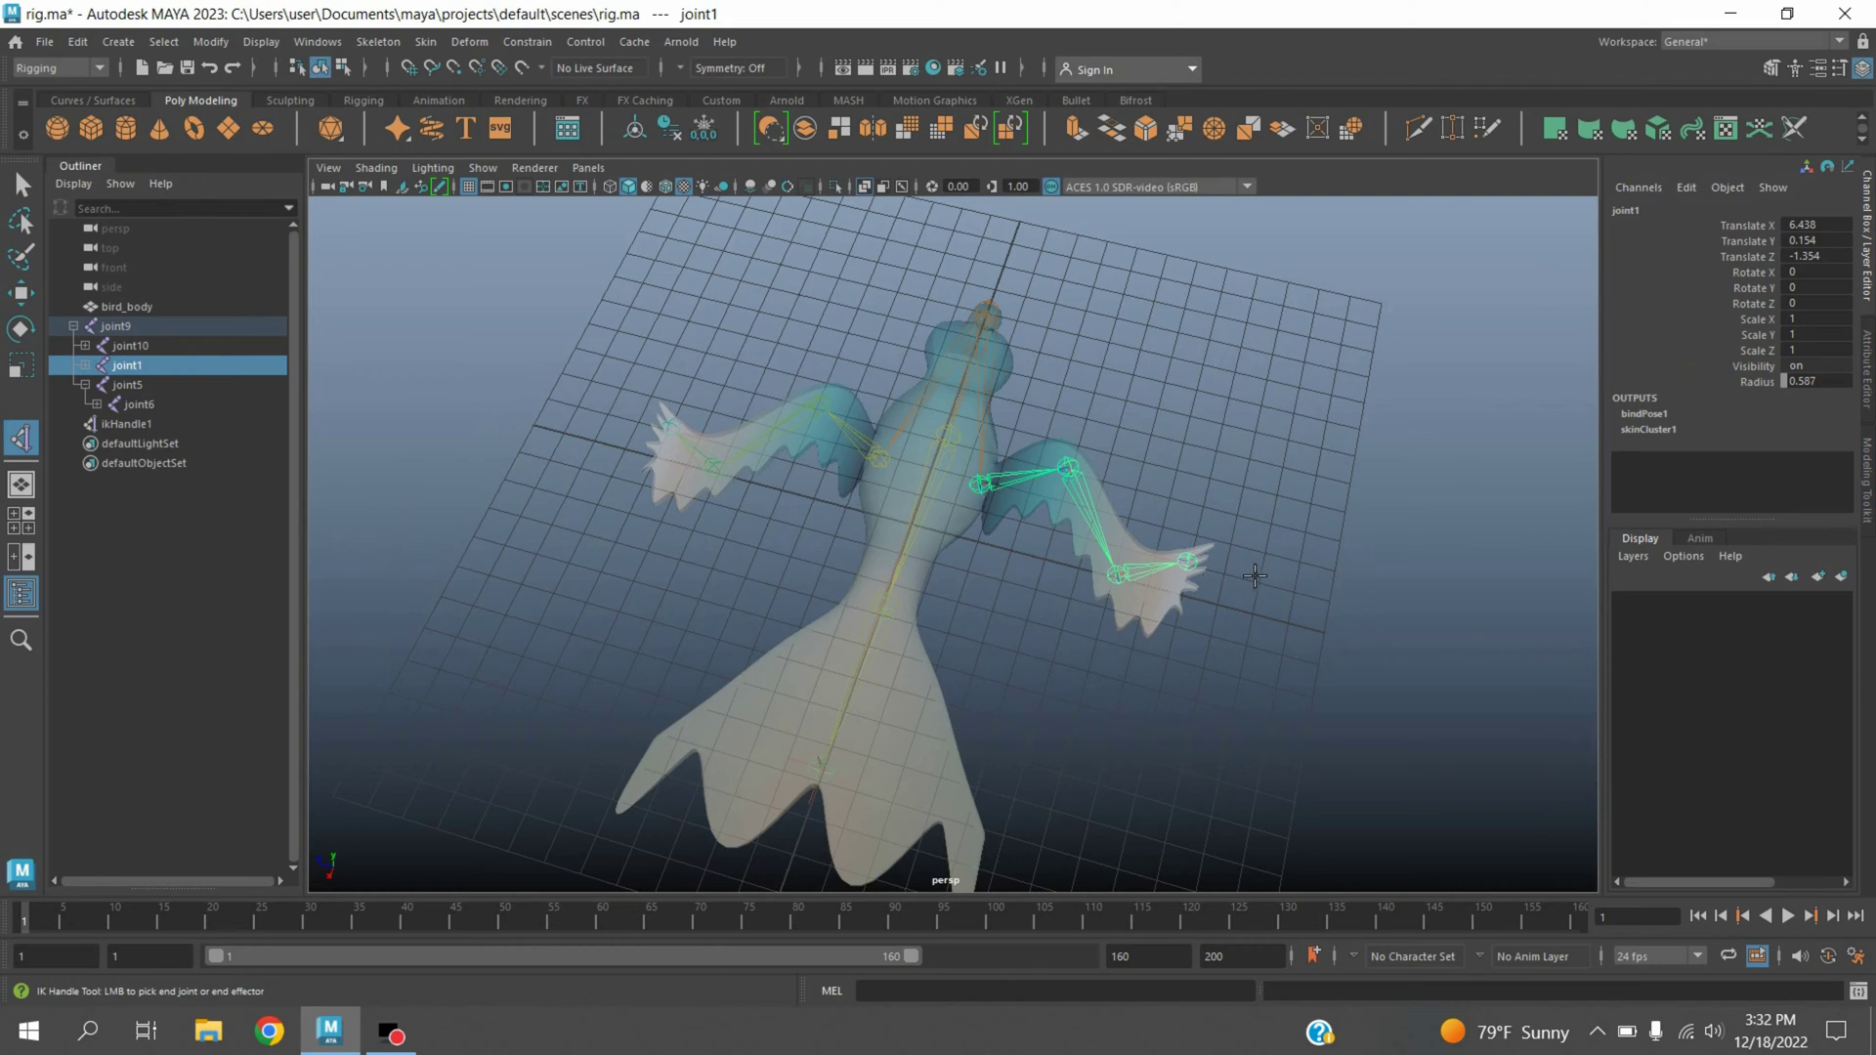
pyautogui.click(1202, 571)
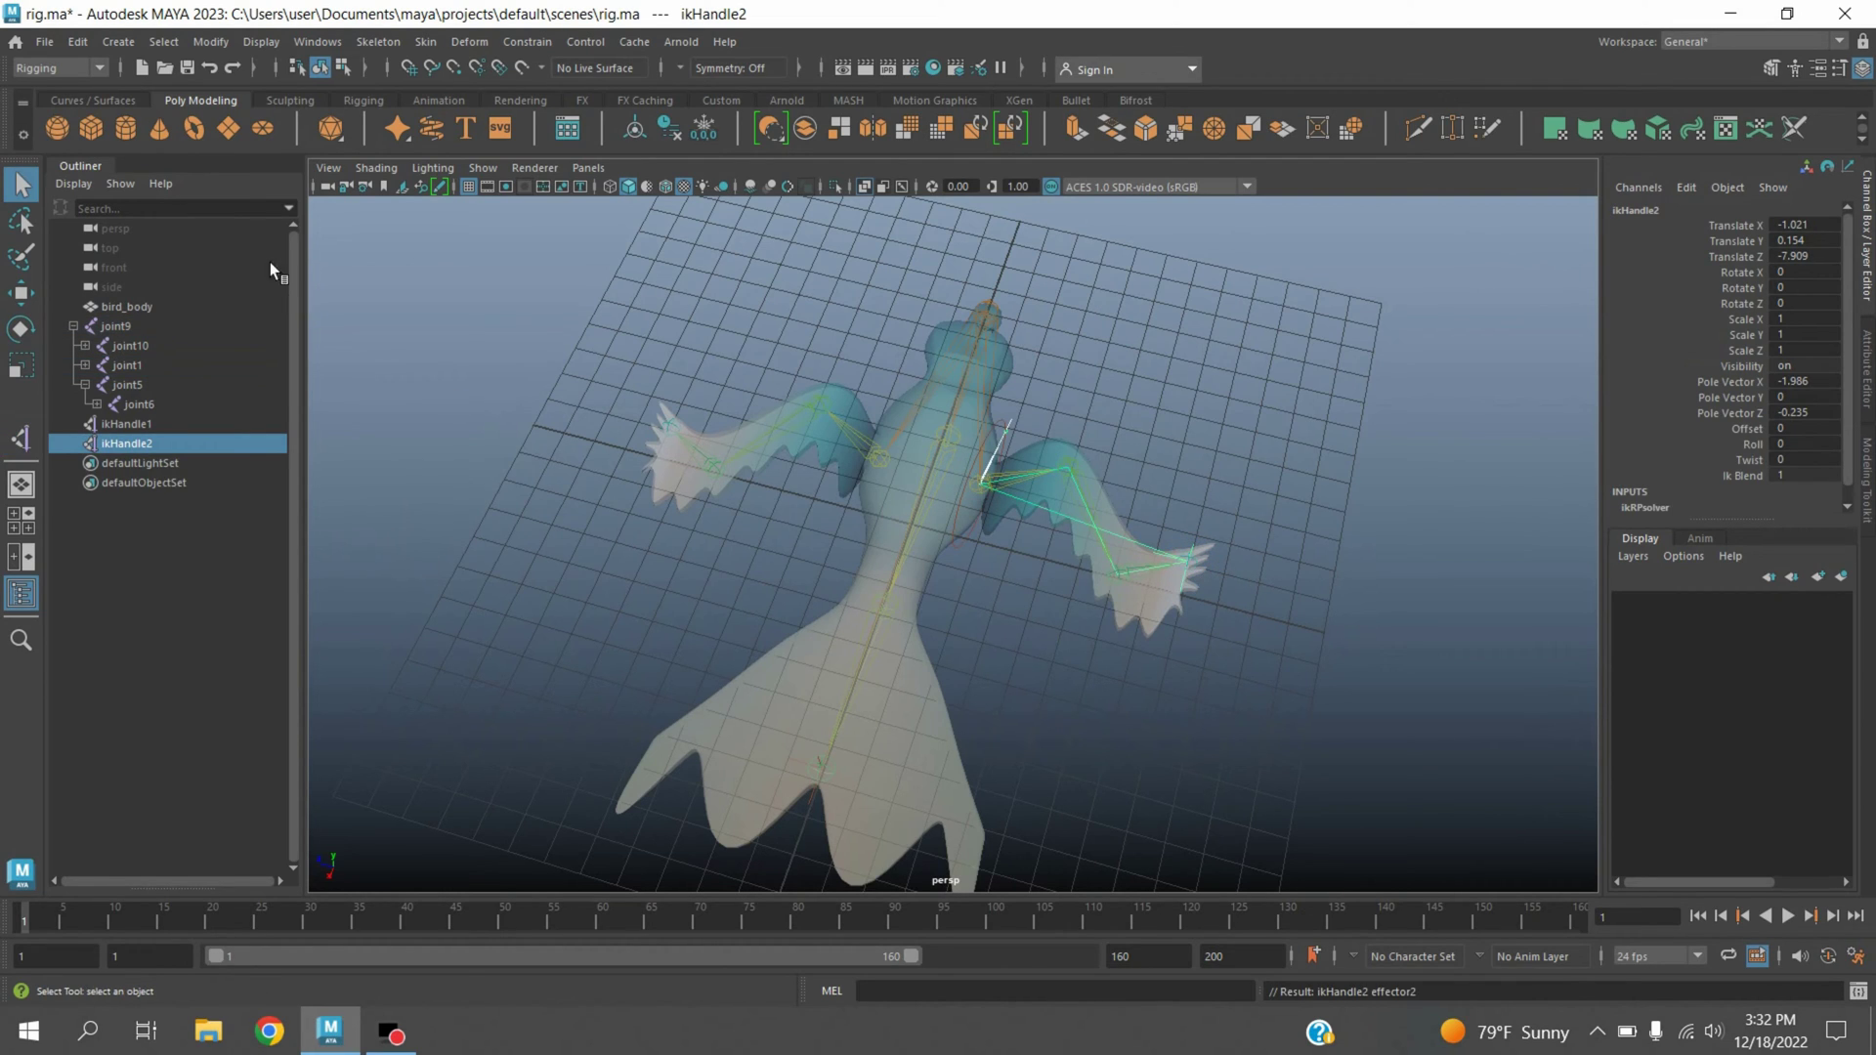
# - Create ikHandle3 on the other wing from its shoulder to its tip
pyautogui.click(368, 43)
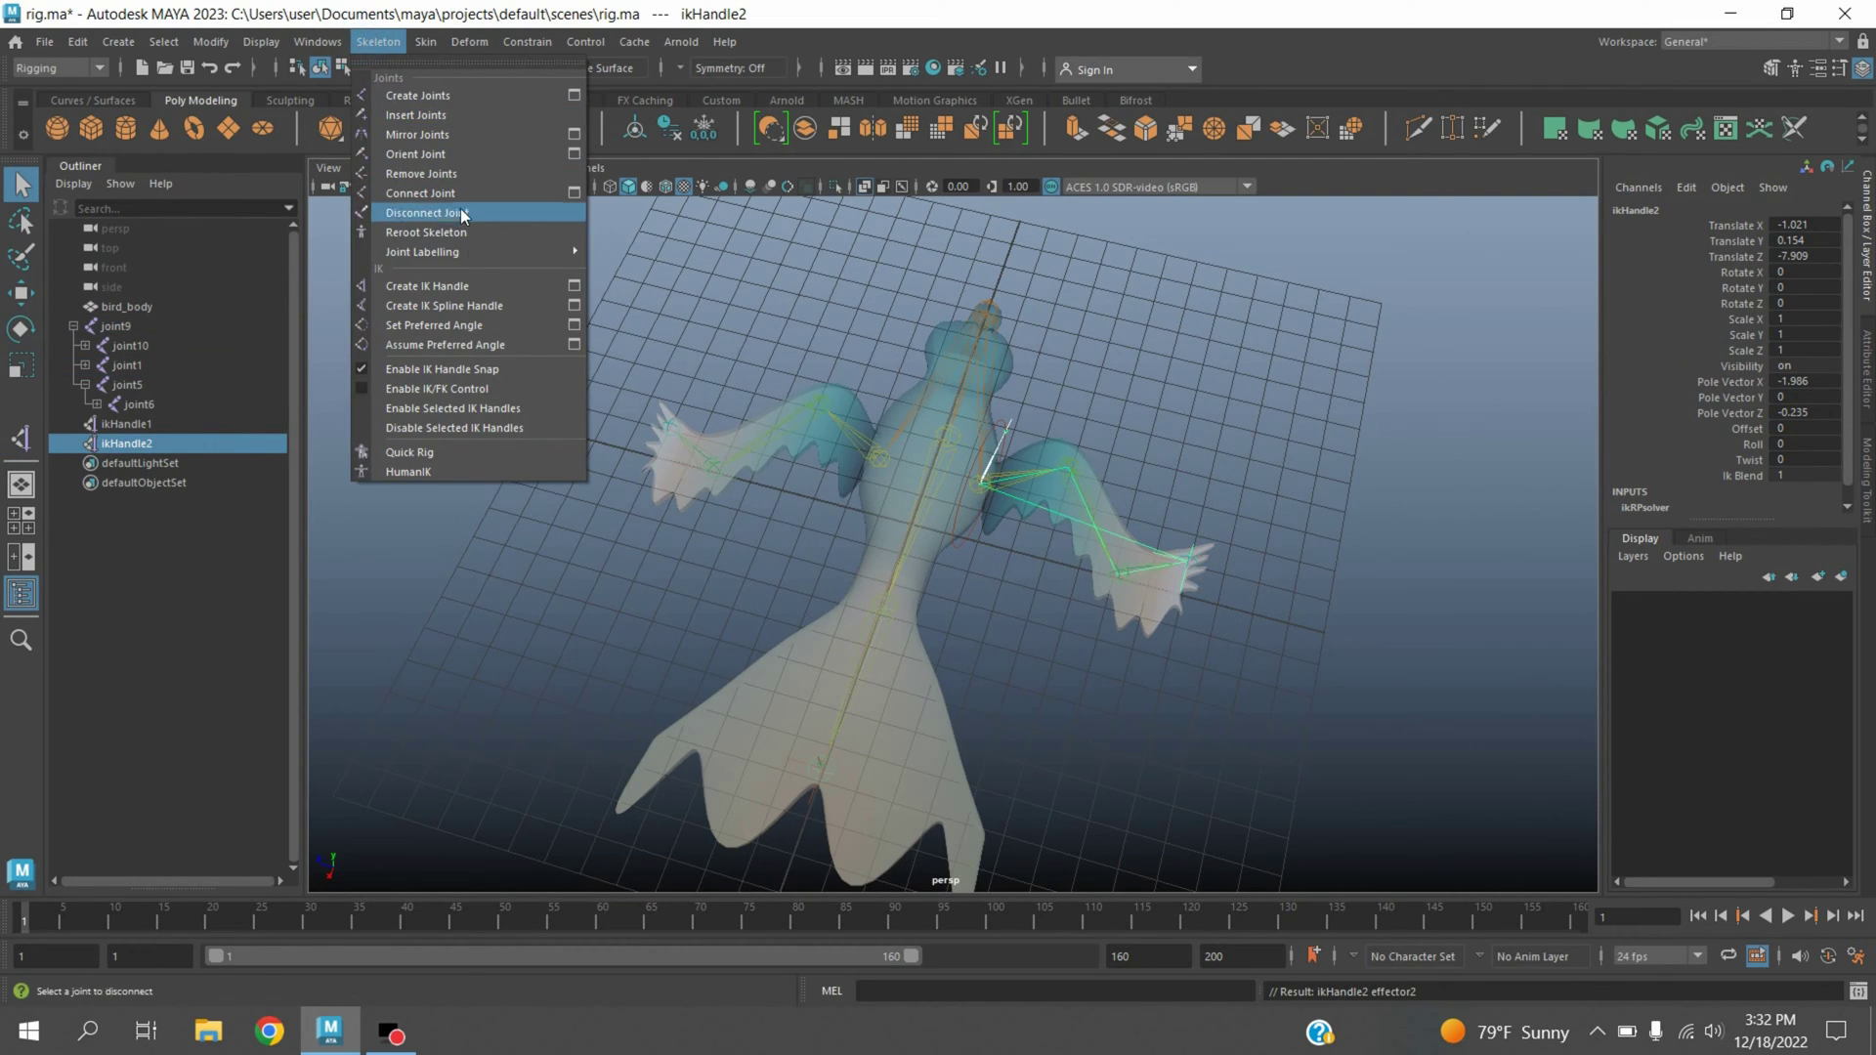
pyautogui.click(427, 285)
pyautogui.click(877, 458)
pyautogui.click(674, 427)
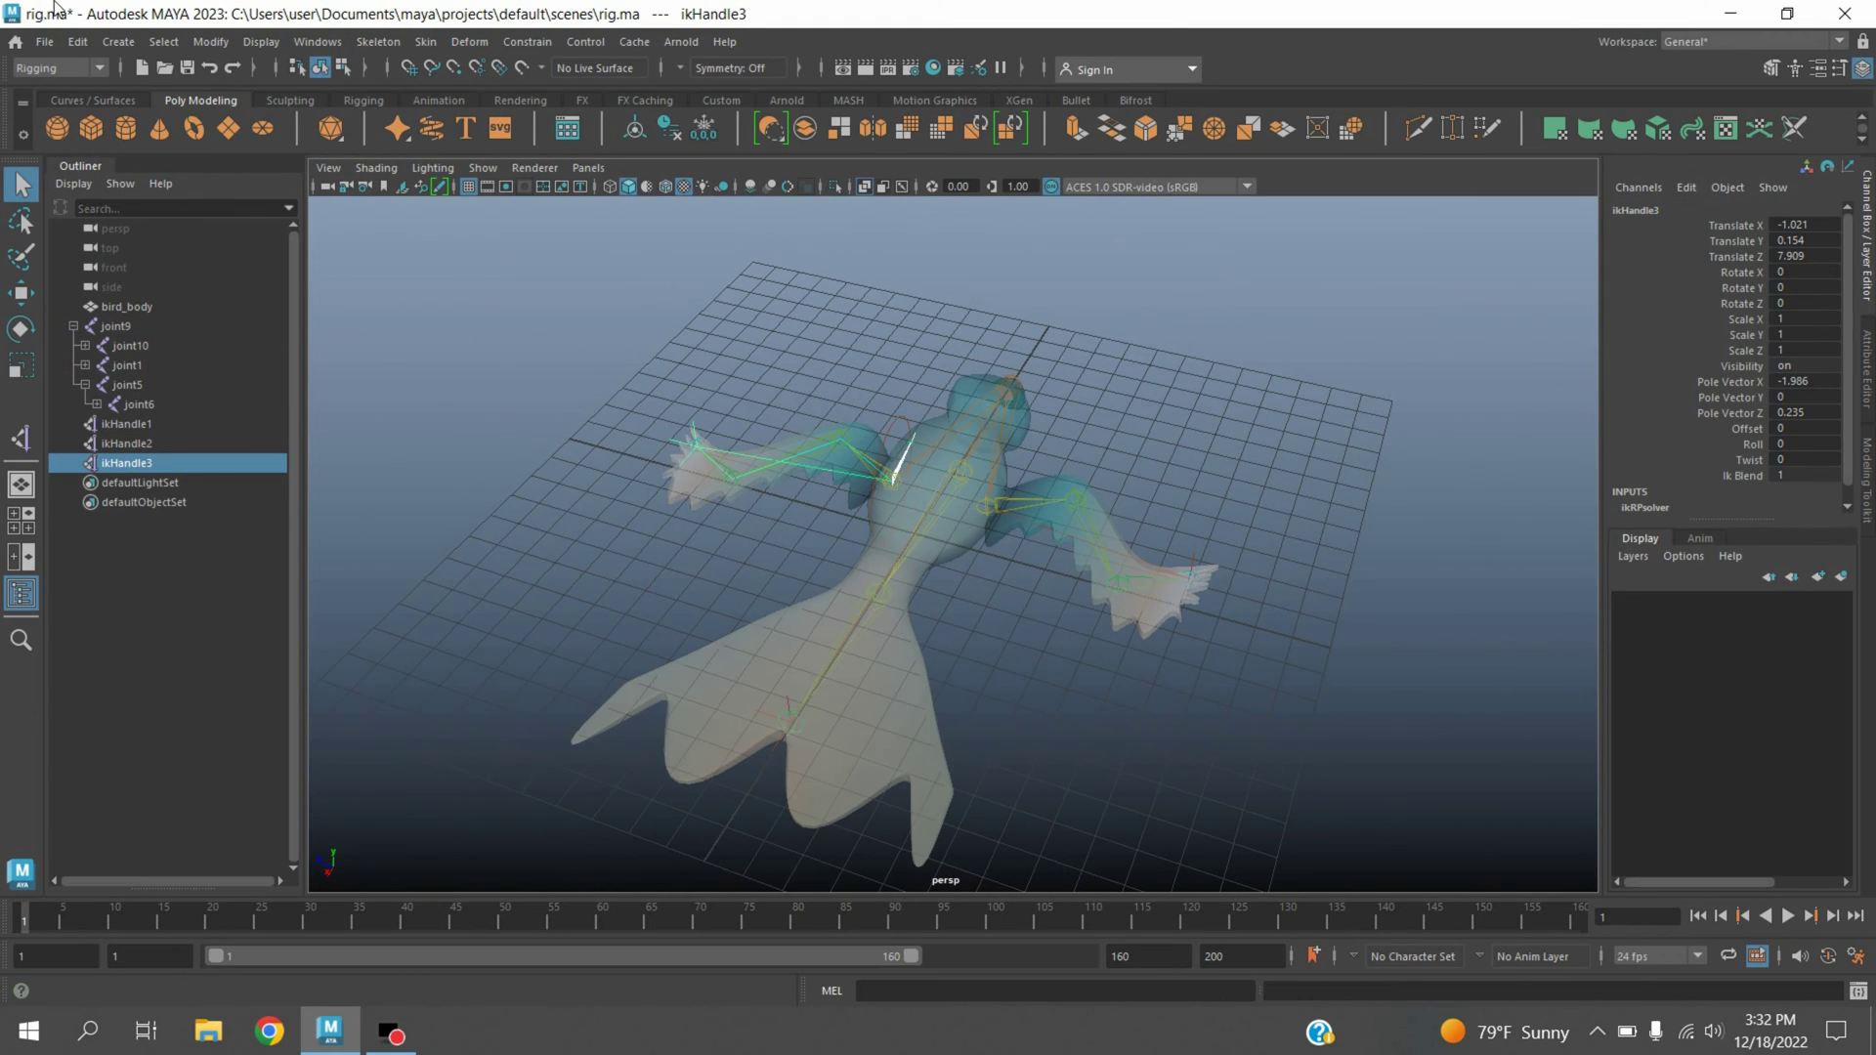
# - Create a NURBS circle, scale it about 2.4 times and edit its Rotate Z value
pyautogui.click(118, 42)
pyautogui.moveTo(274, 96)
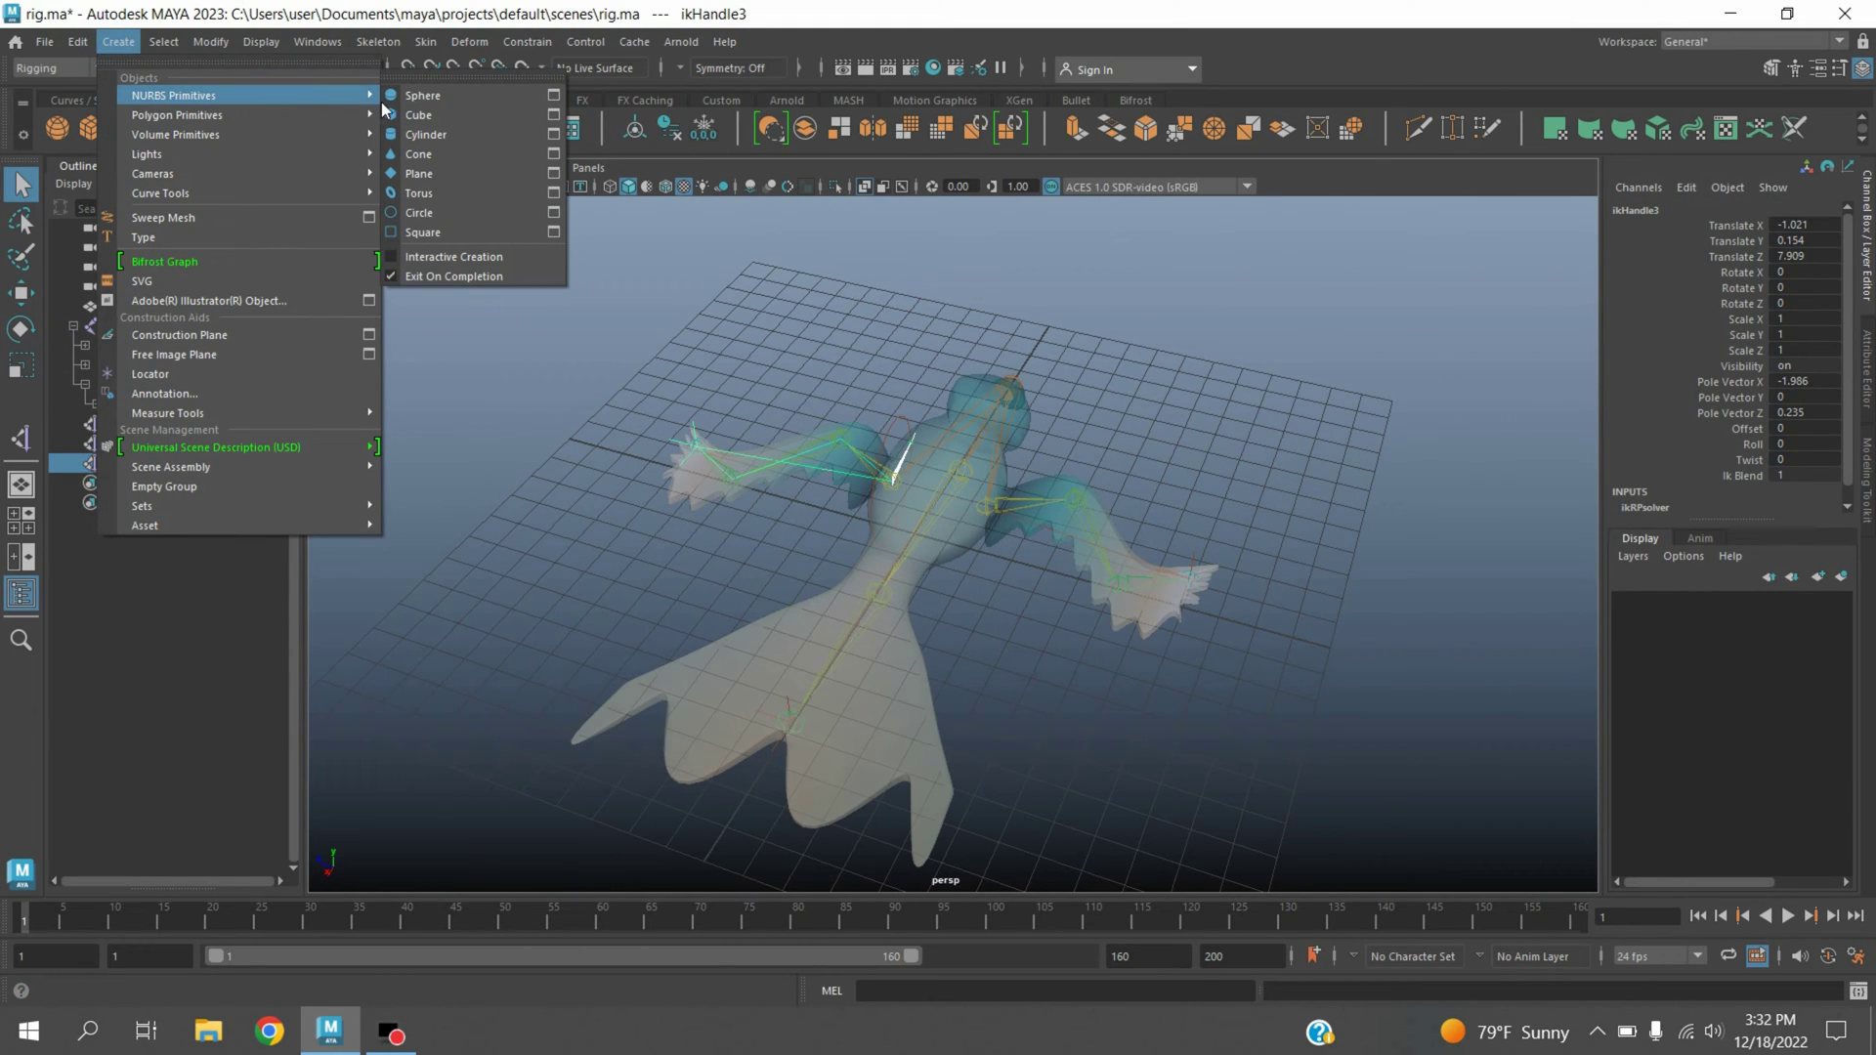
pyautogui.click(438, 212)
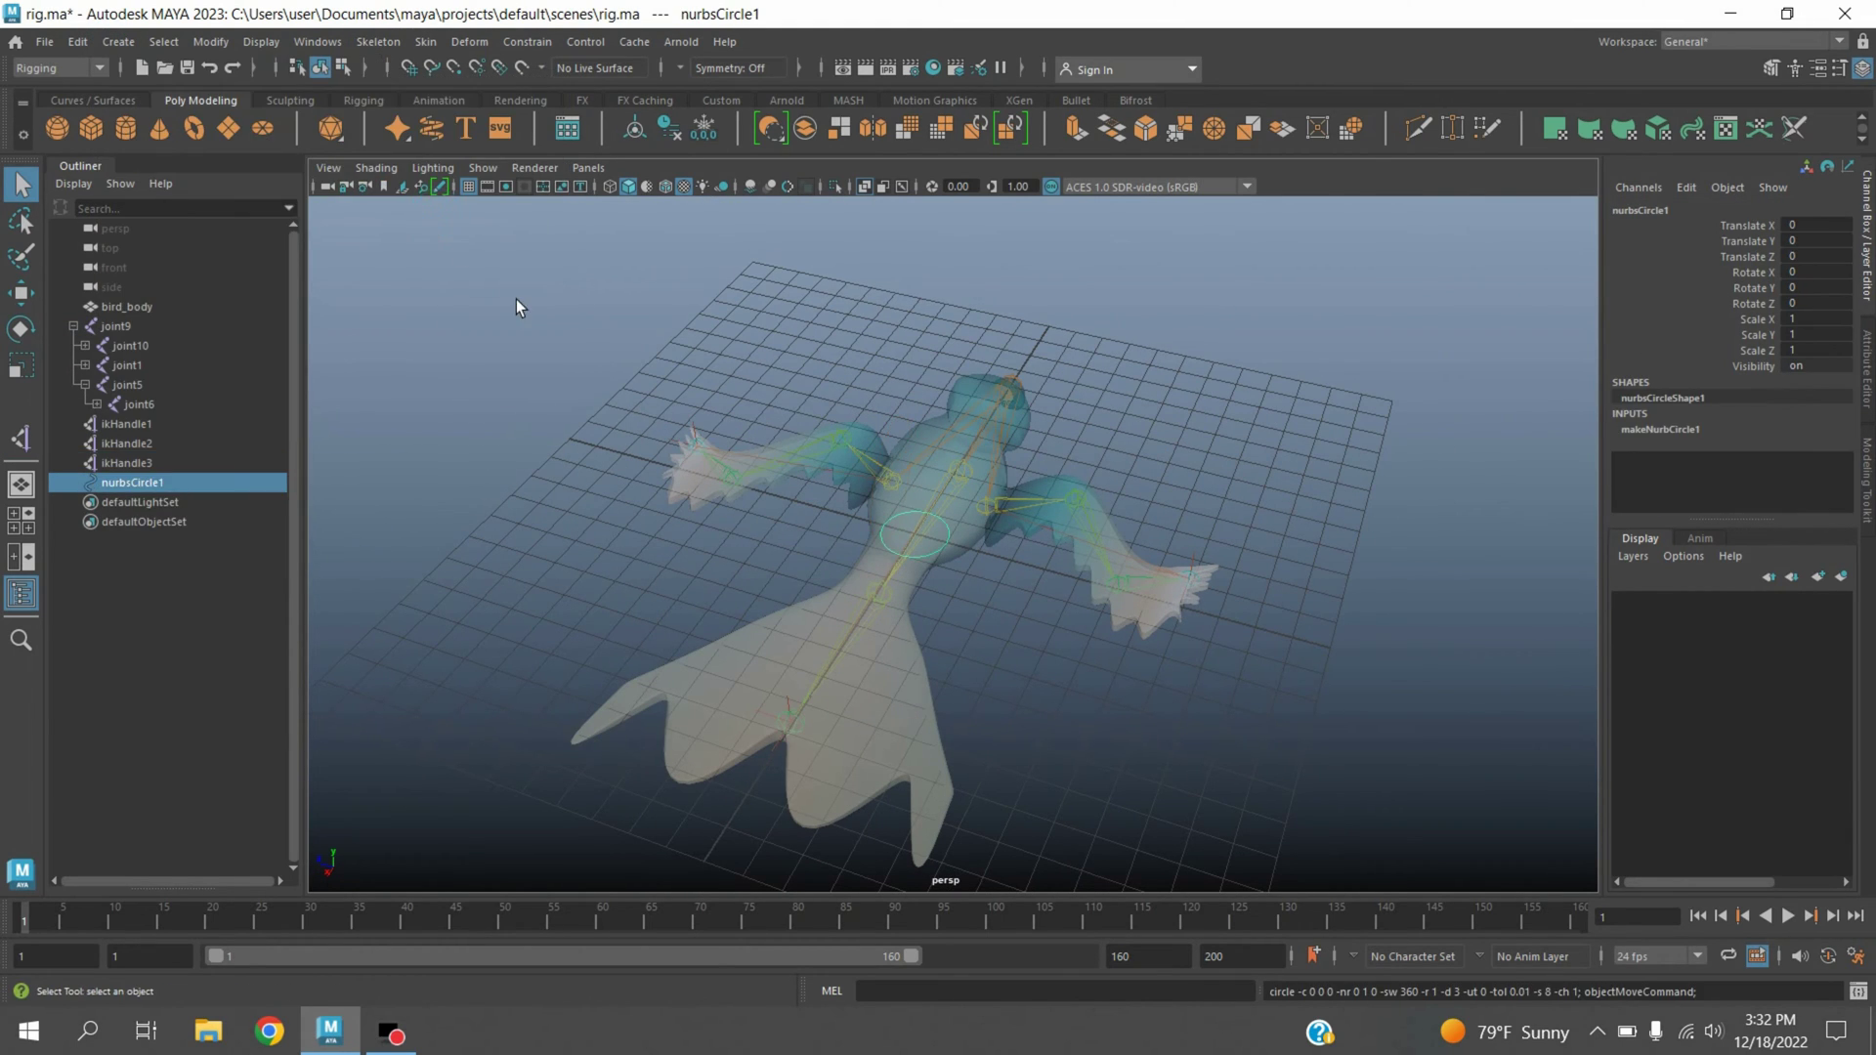
pyautogui.press('r')
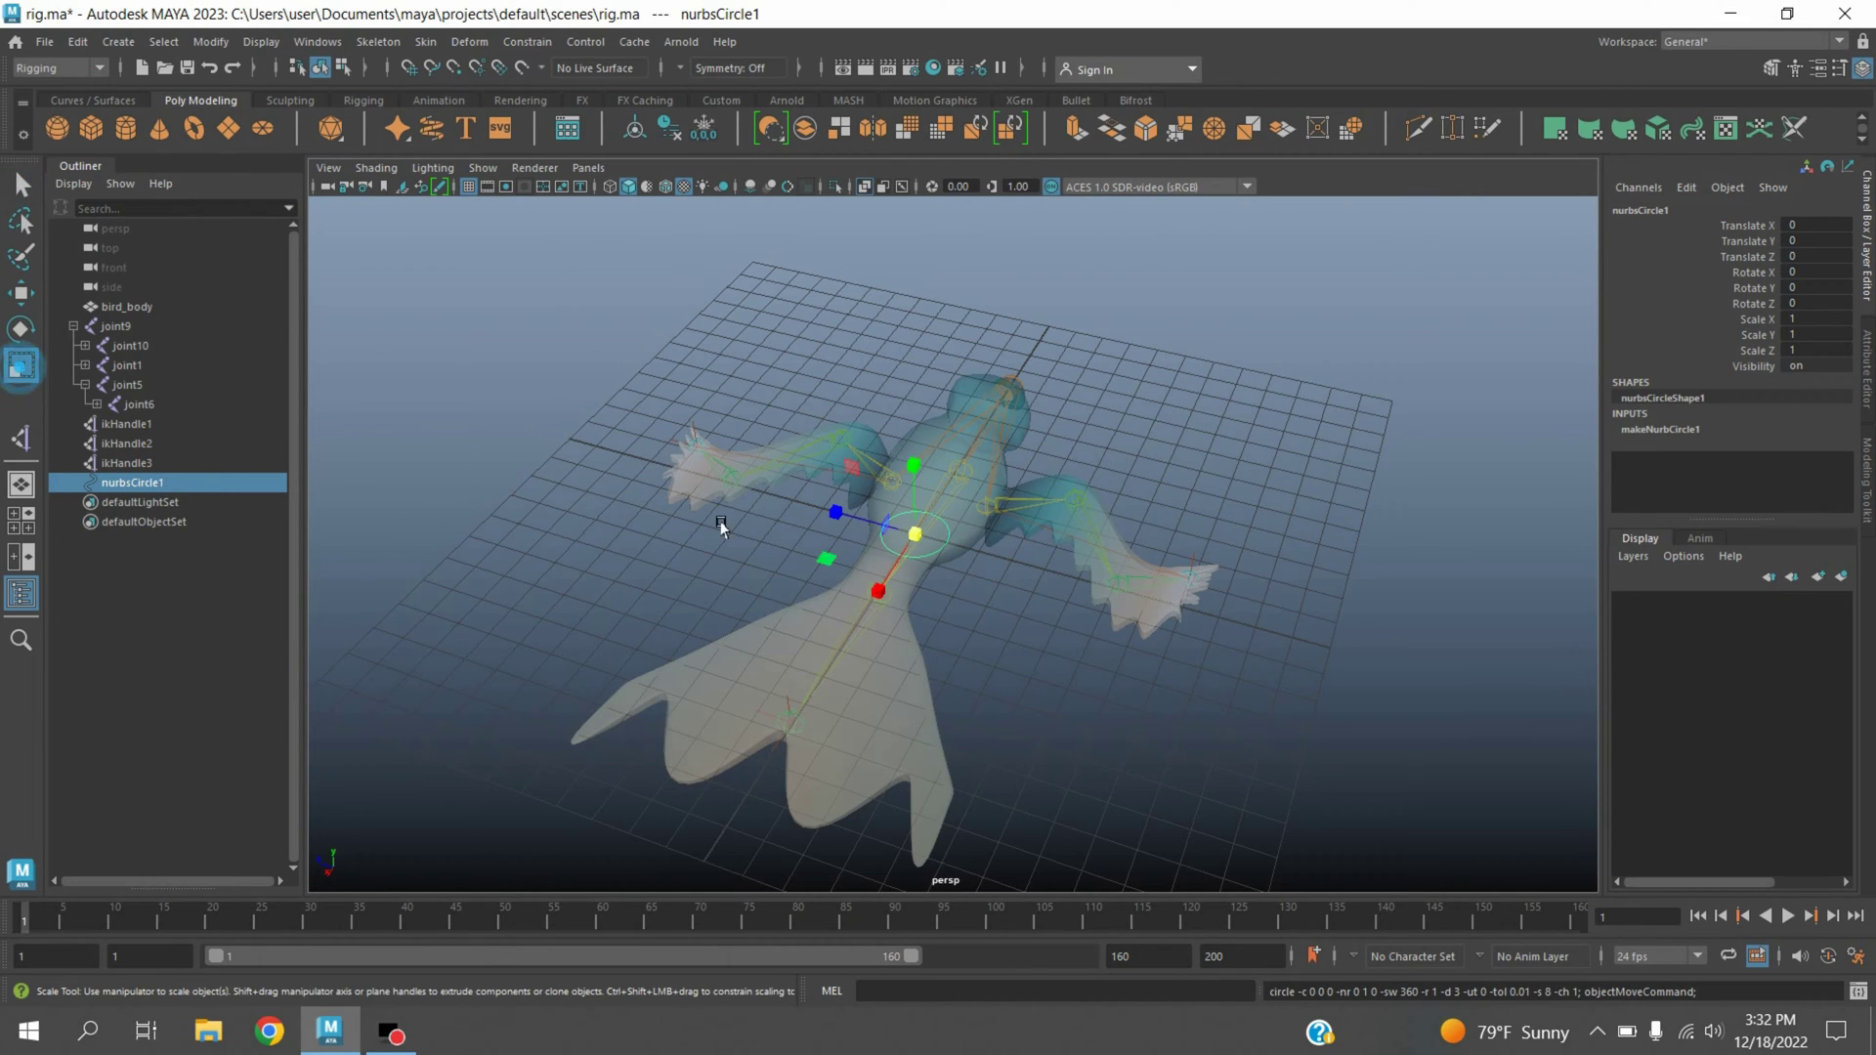
pyautogui.moveTo(918, 536); pyautogui.dragTo(988, 548)
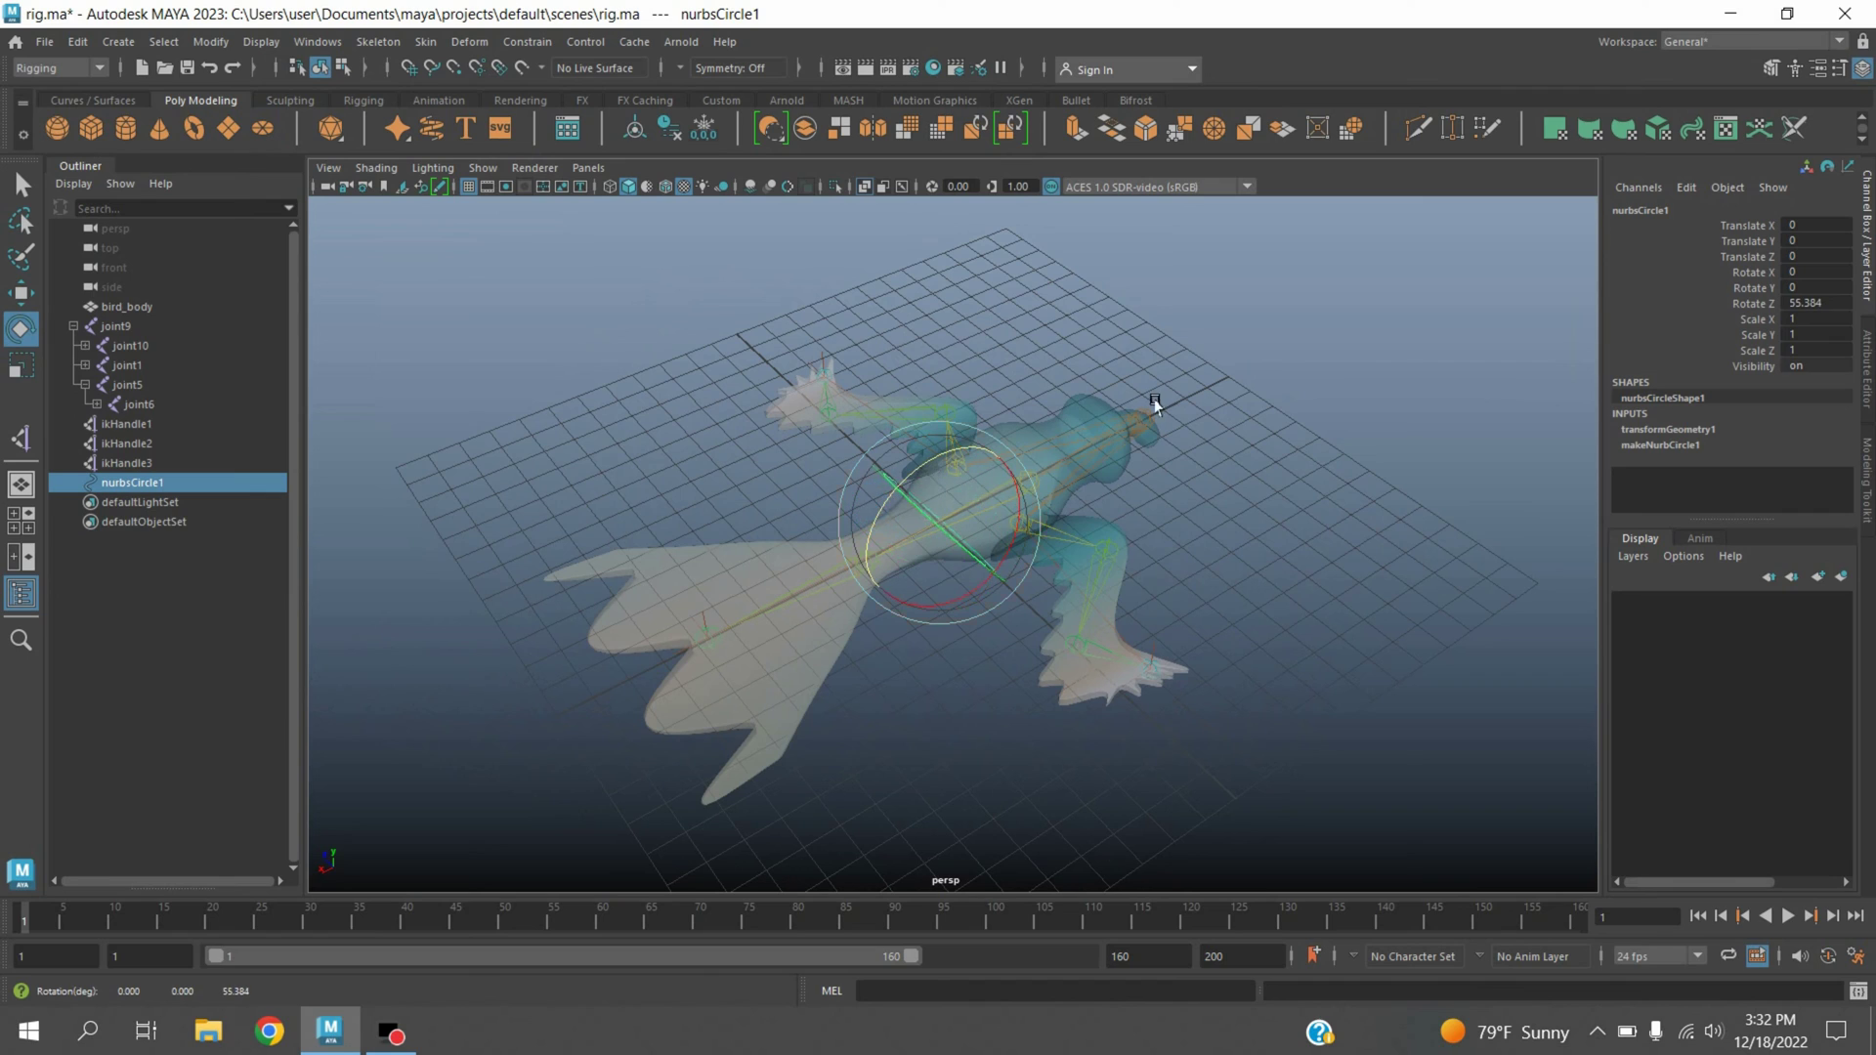
pyautogui.doubleClick(1806, 303)
pyautogui.write('0')
pyautogui.press('Return')
# - Hide bird_body and snap the circle onto the body joint at Translate X 7.65
pyautogui.click(139, 310)
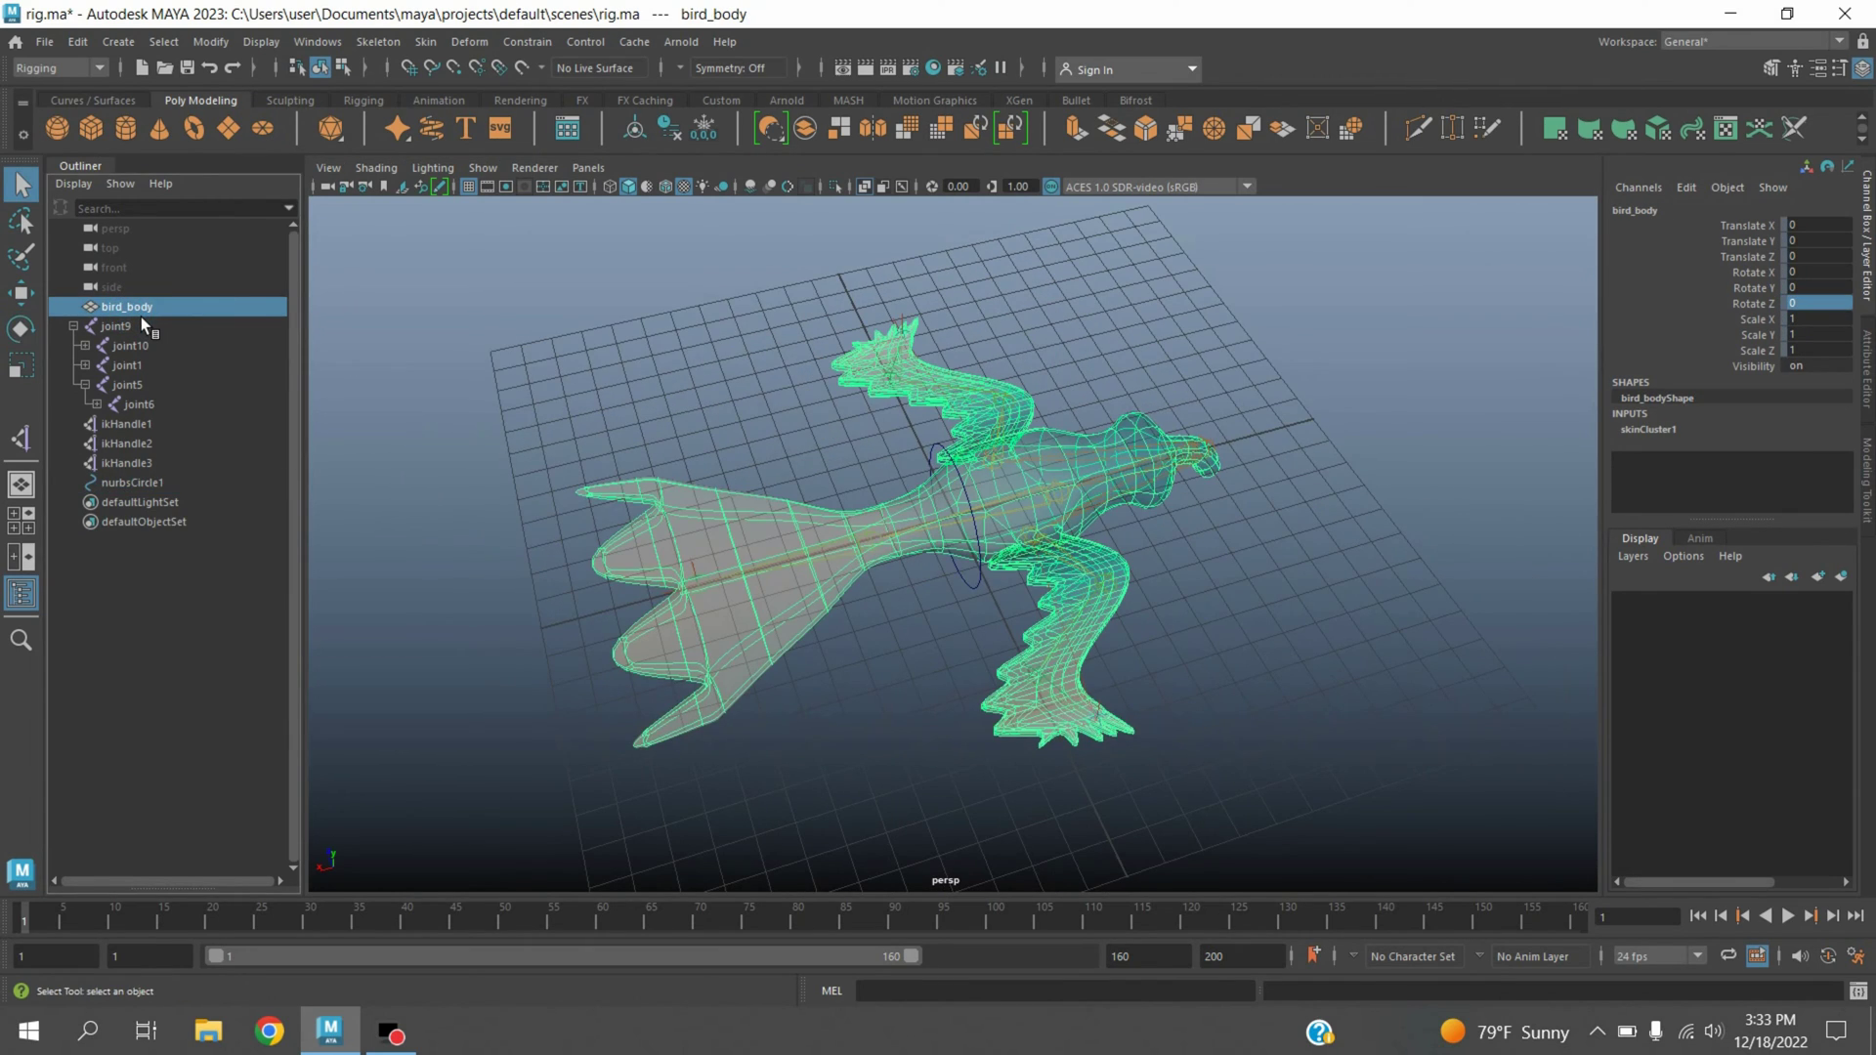
pyautogui.press('h')
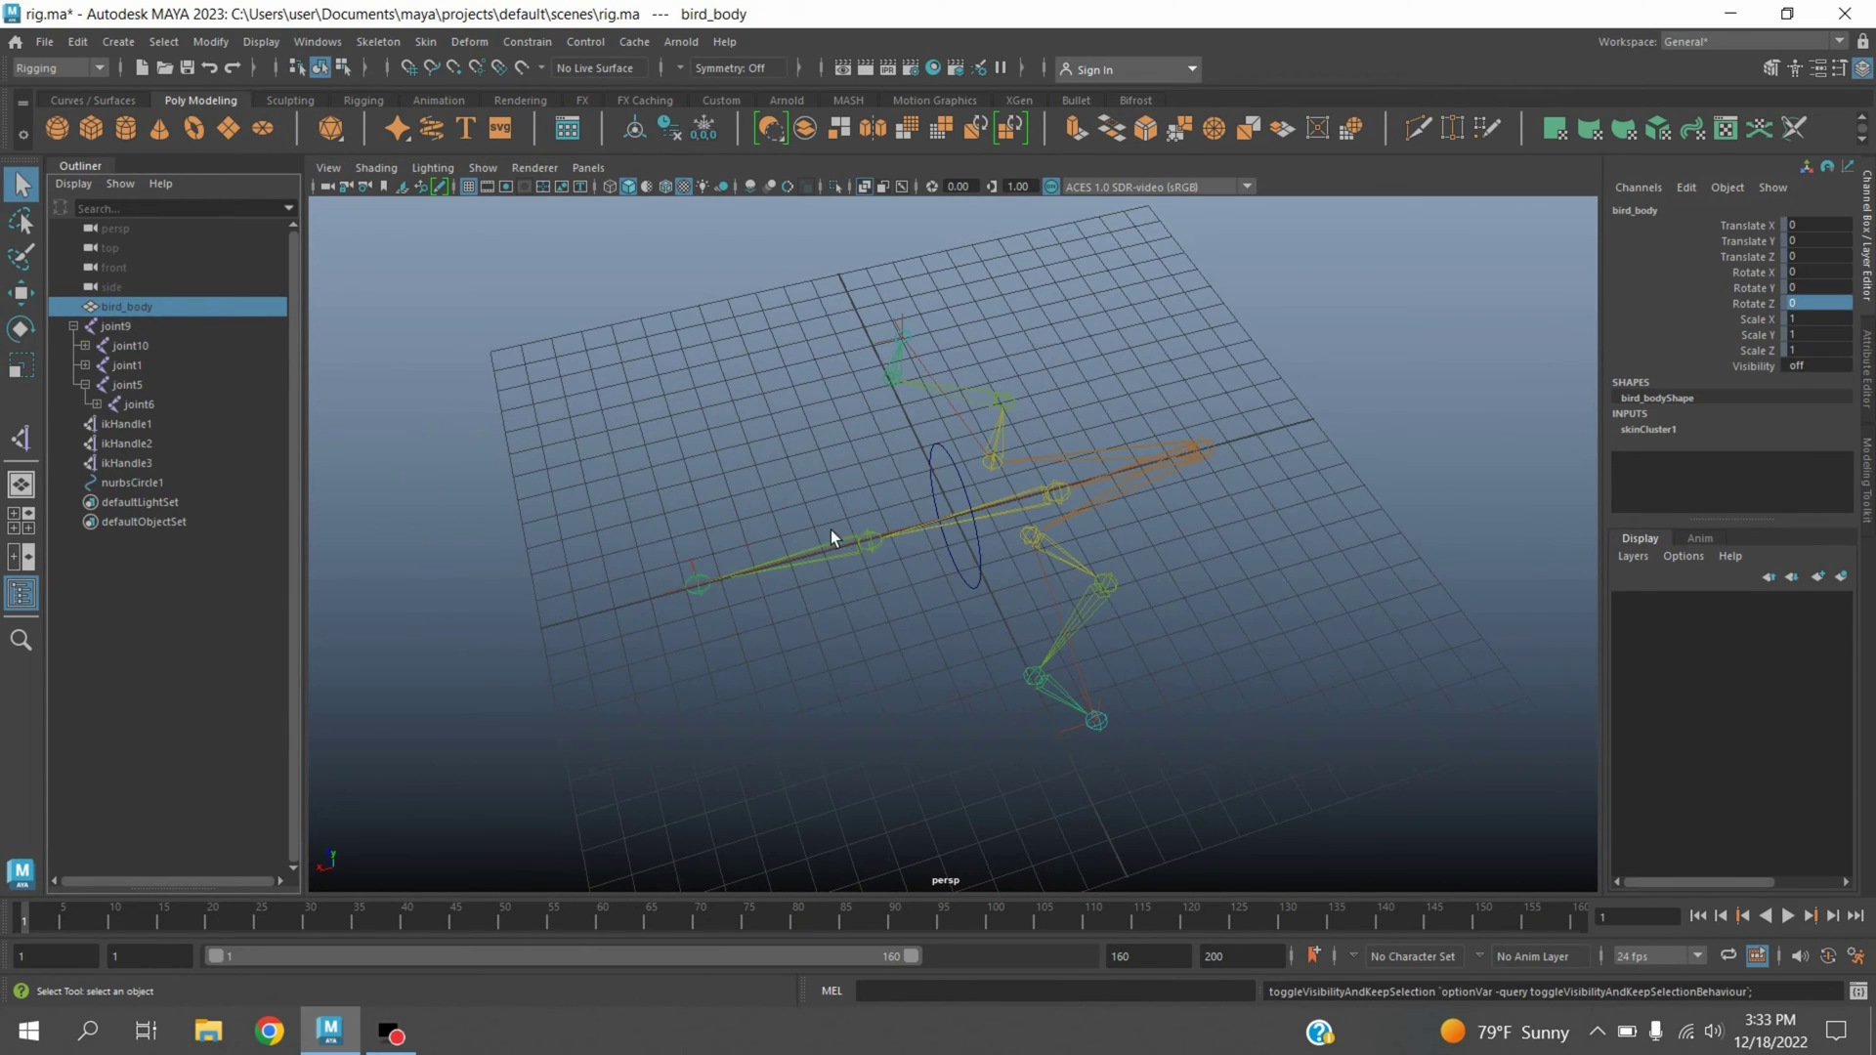
pyautogui.click(958, 471)
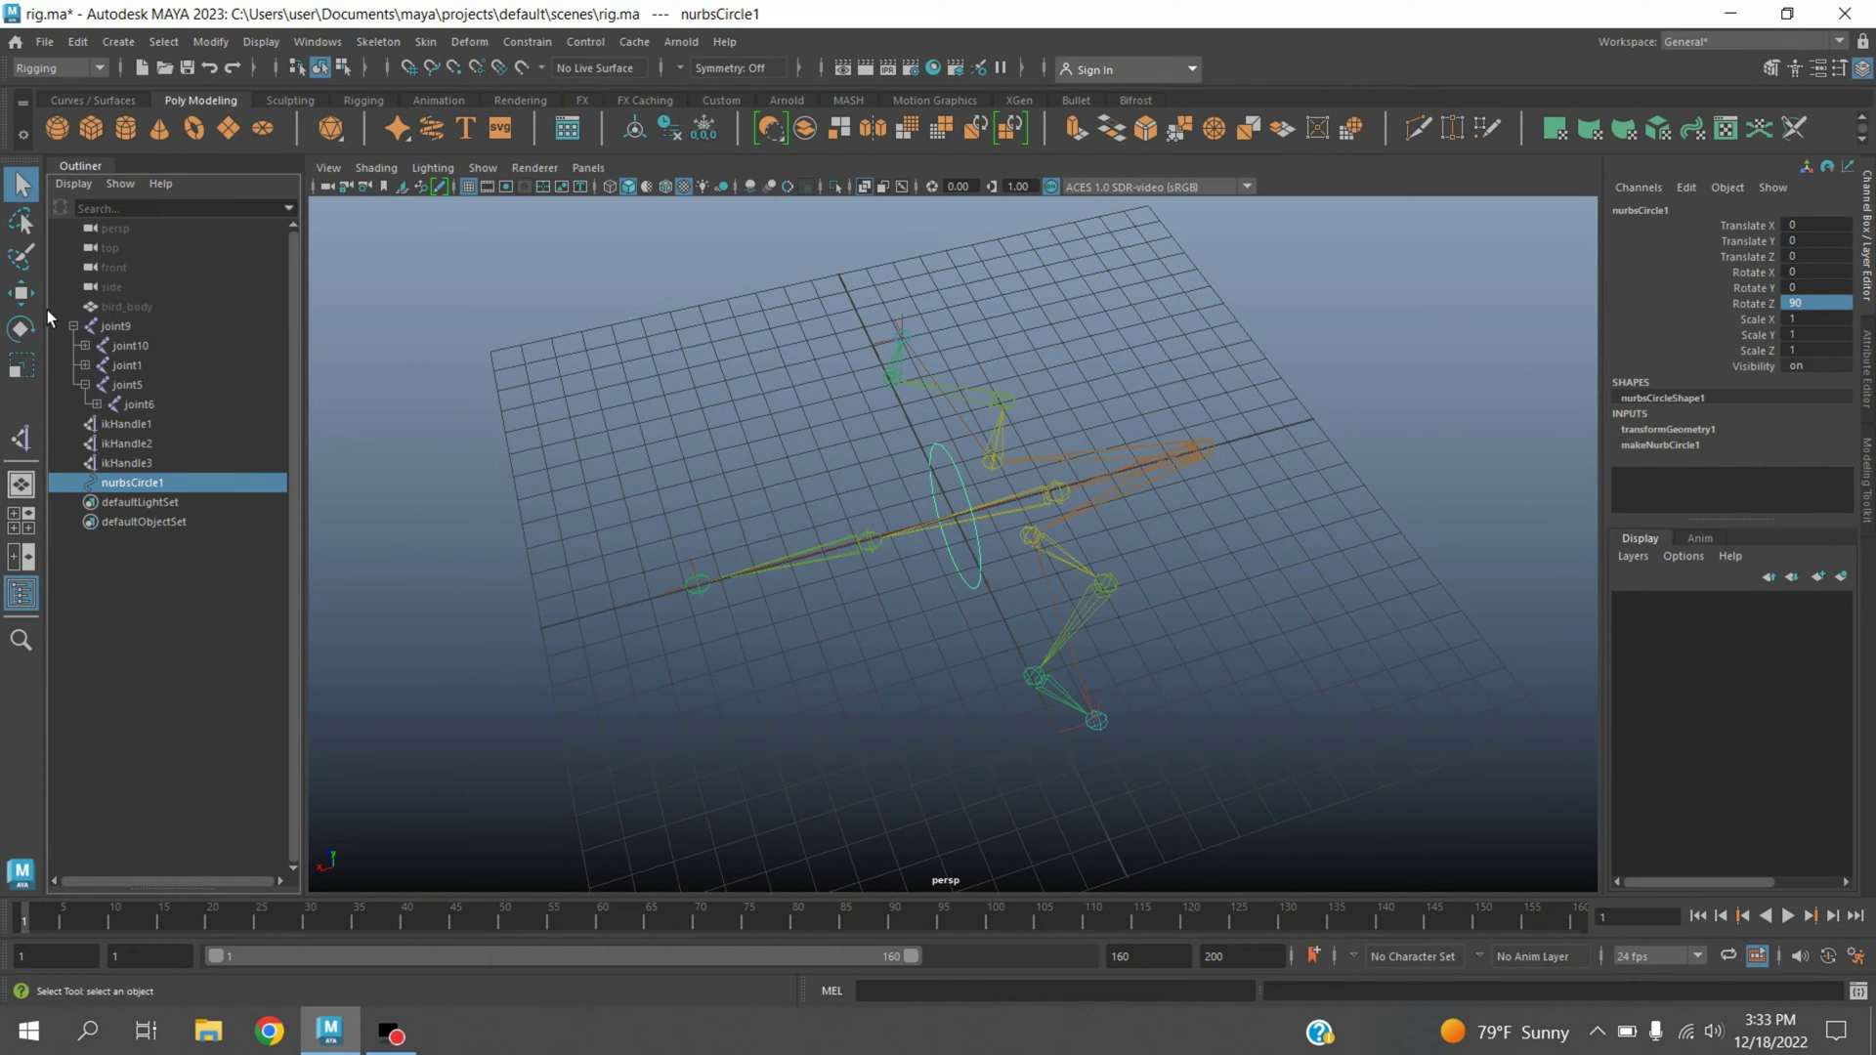
pyautogui.click(21, 293)
pyautogui.moveTo(954, 515); pyautogui.dragTo(718, 582)
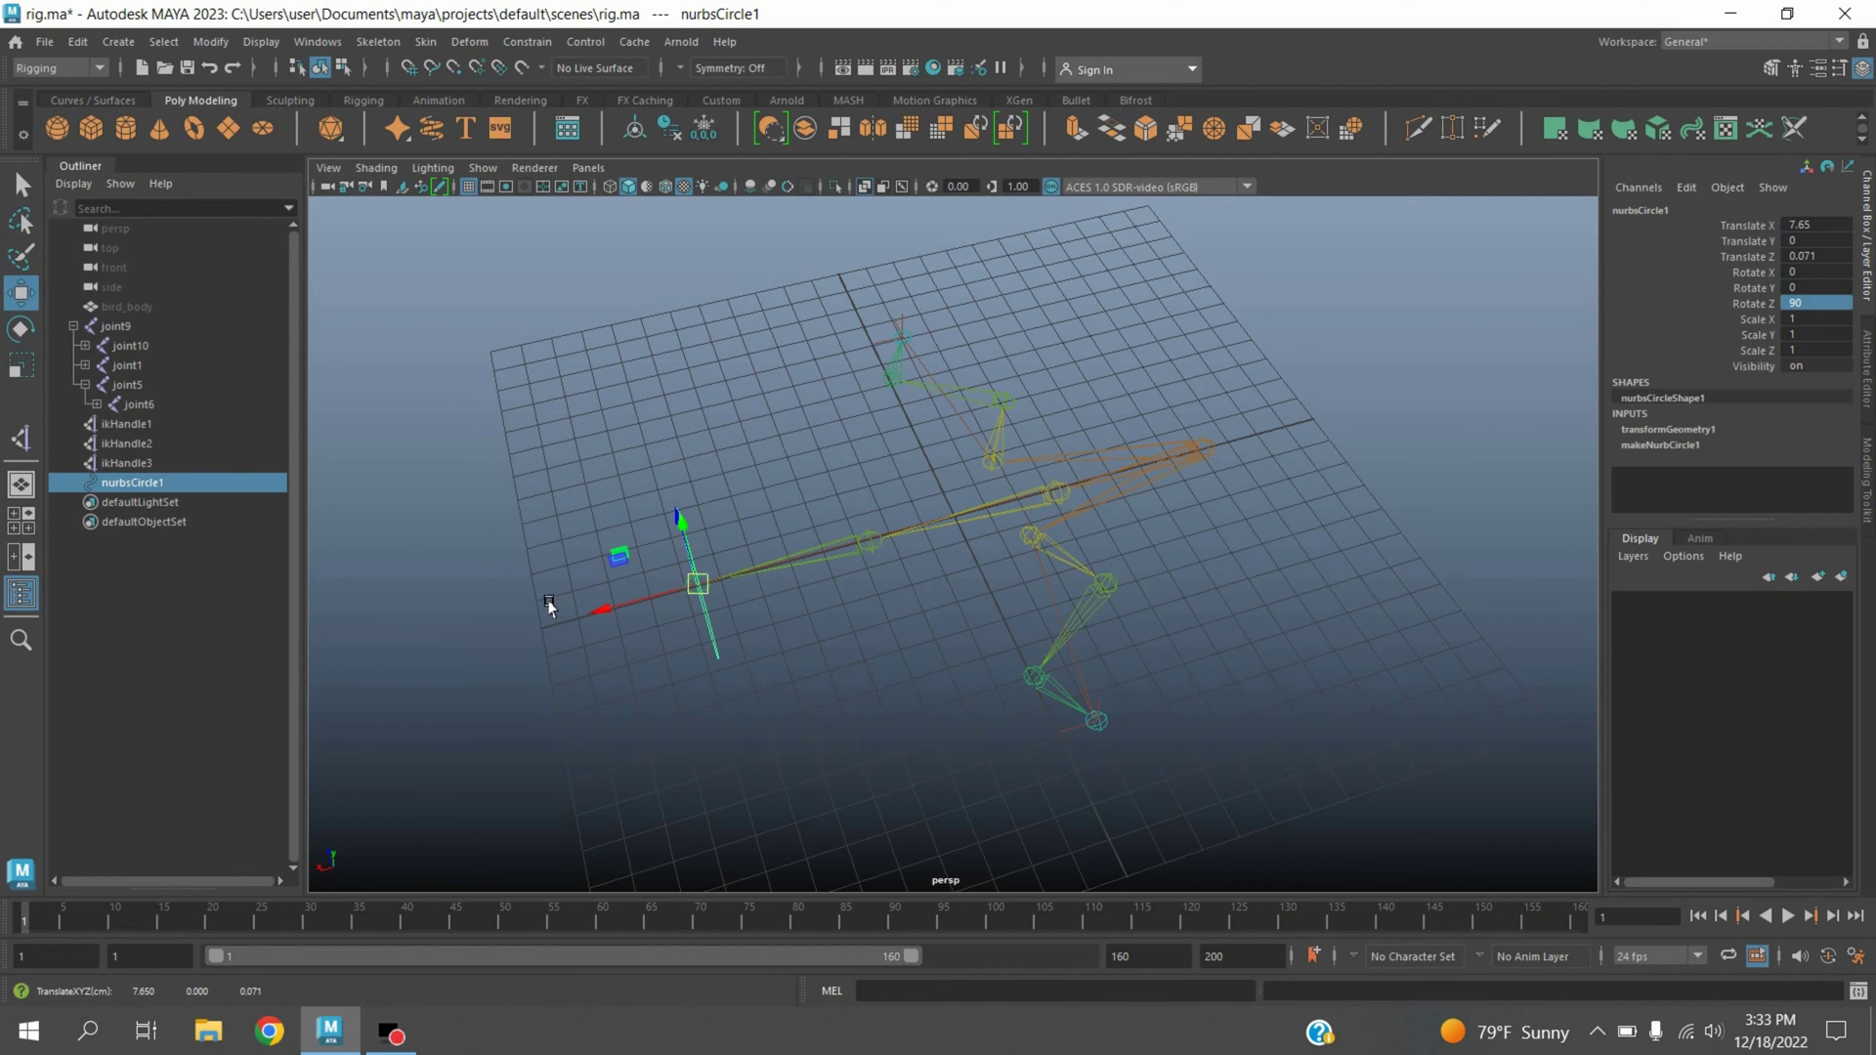
pyautogui.keyDown('alt'); pyautogui.moveTo(549, 608); pyautogui.dragTo(1147, 515); pyautogui.keyUp('alt')
pyautogui.click(1147, 515)
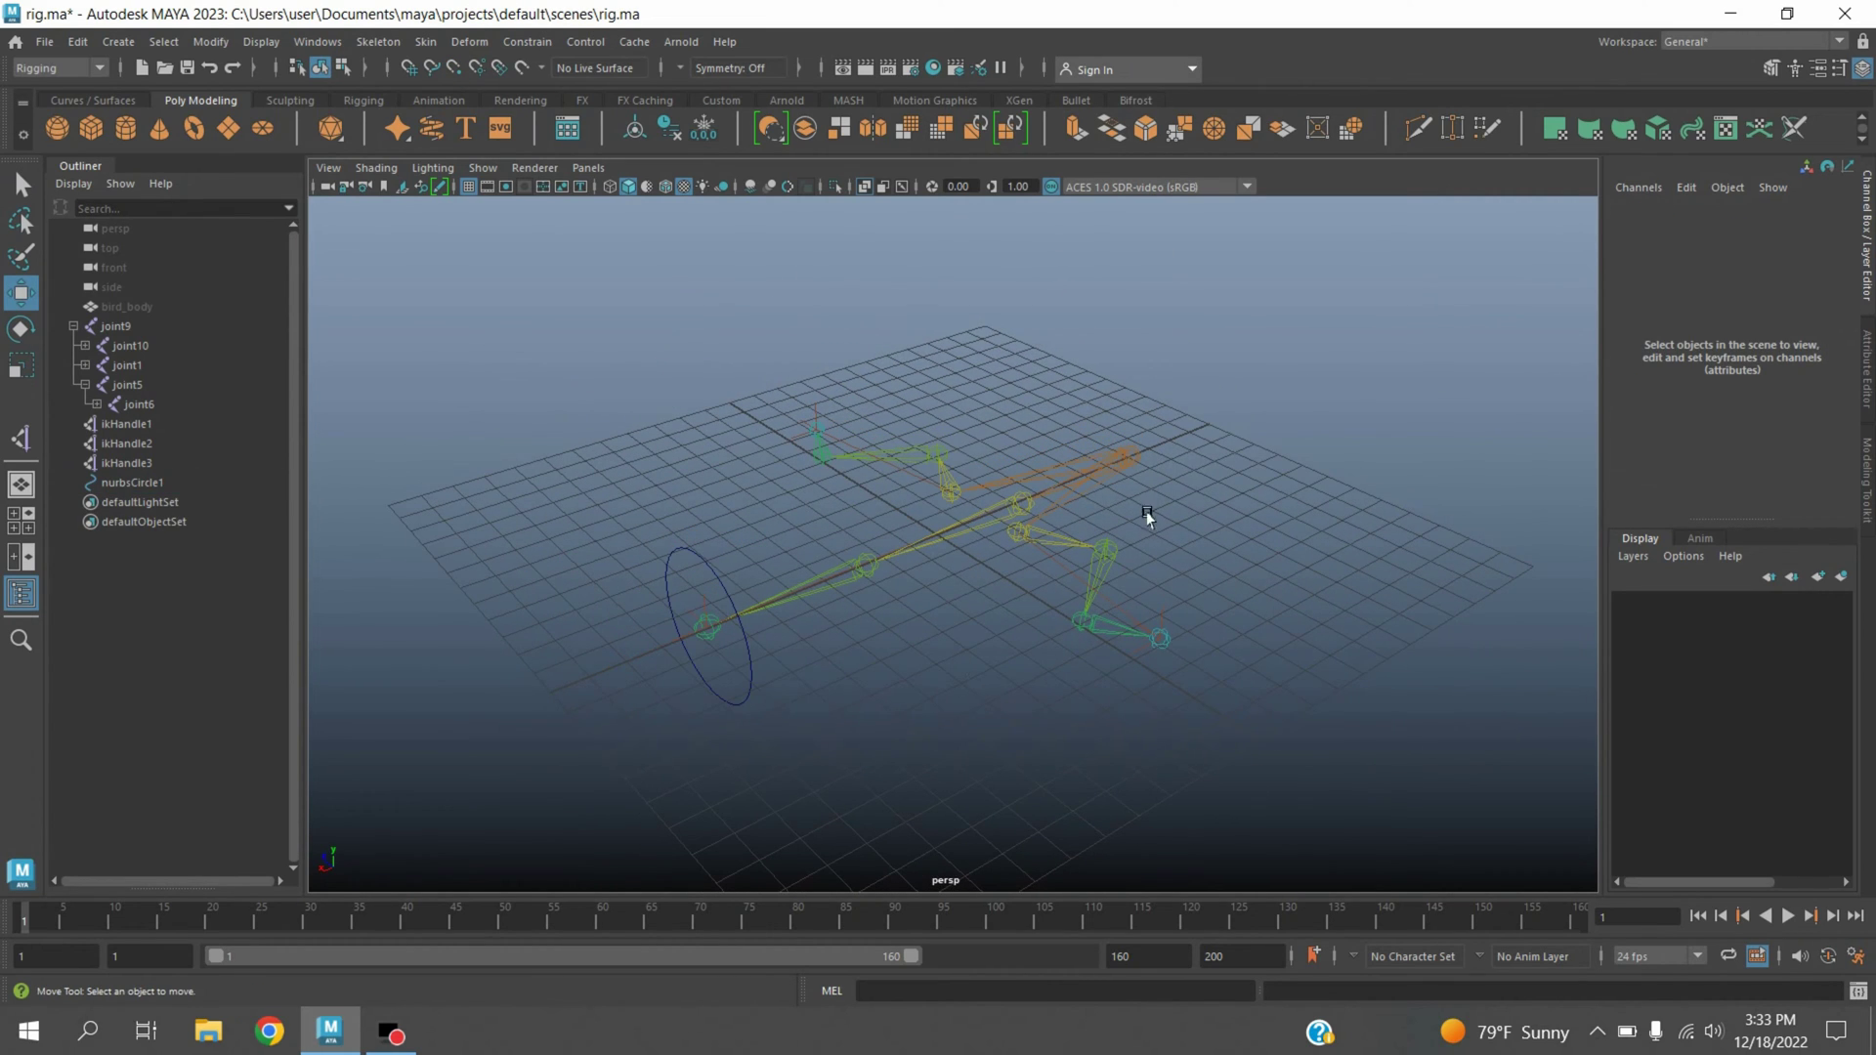
# - Parent ikHandle1 under the nurbsCircle1 controller
pyautogui.click(138, 432)
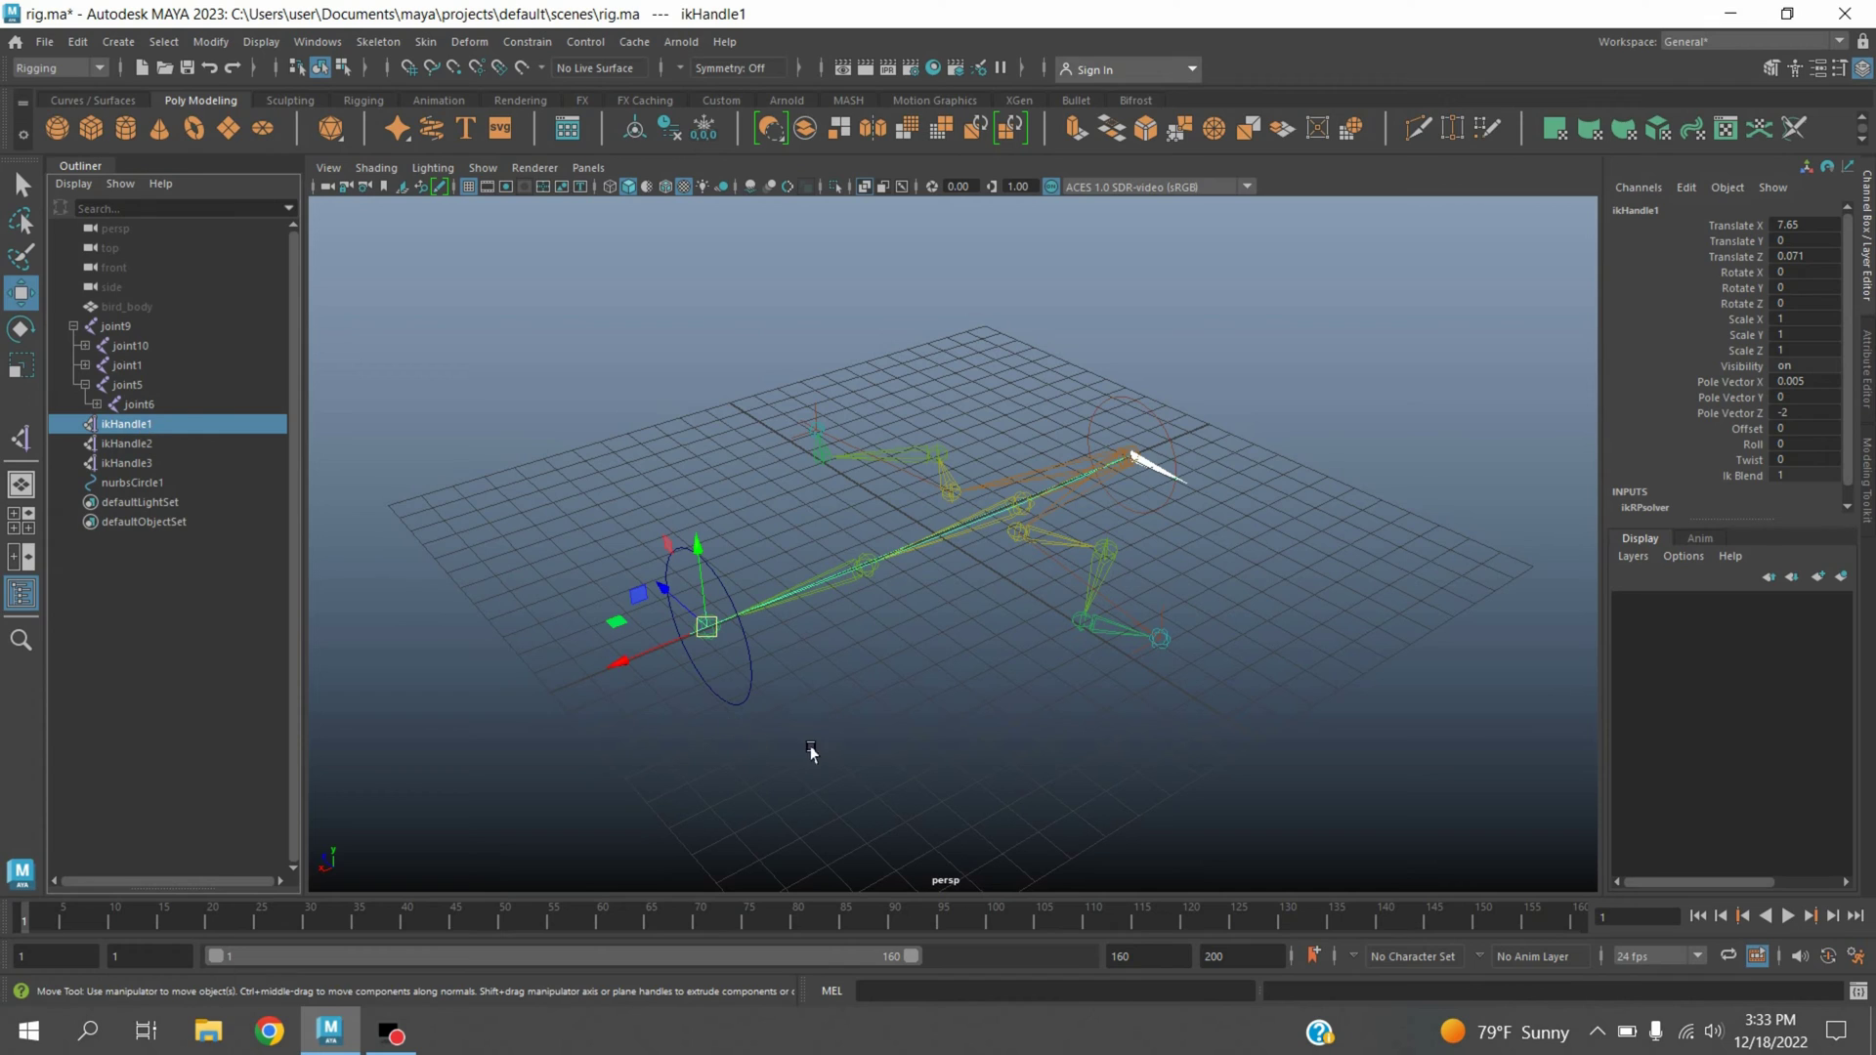
pyautogui.keyDown('shift'); pyautogui.click(720, 687); pyautogui.keyUp('shift')
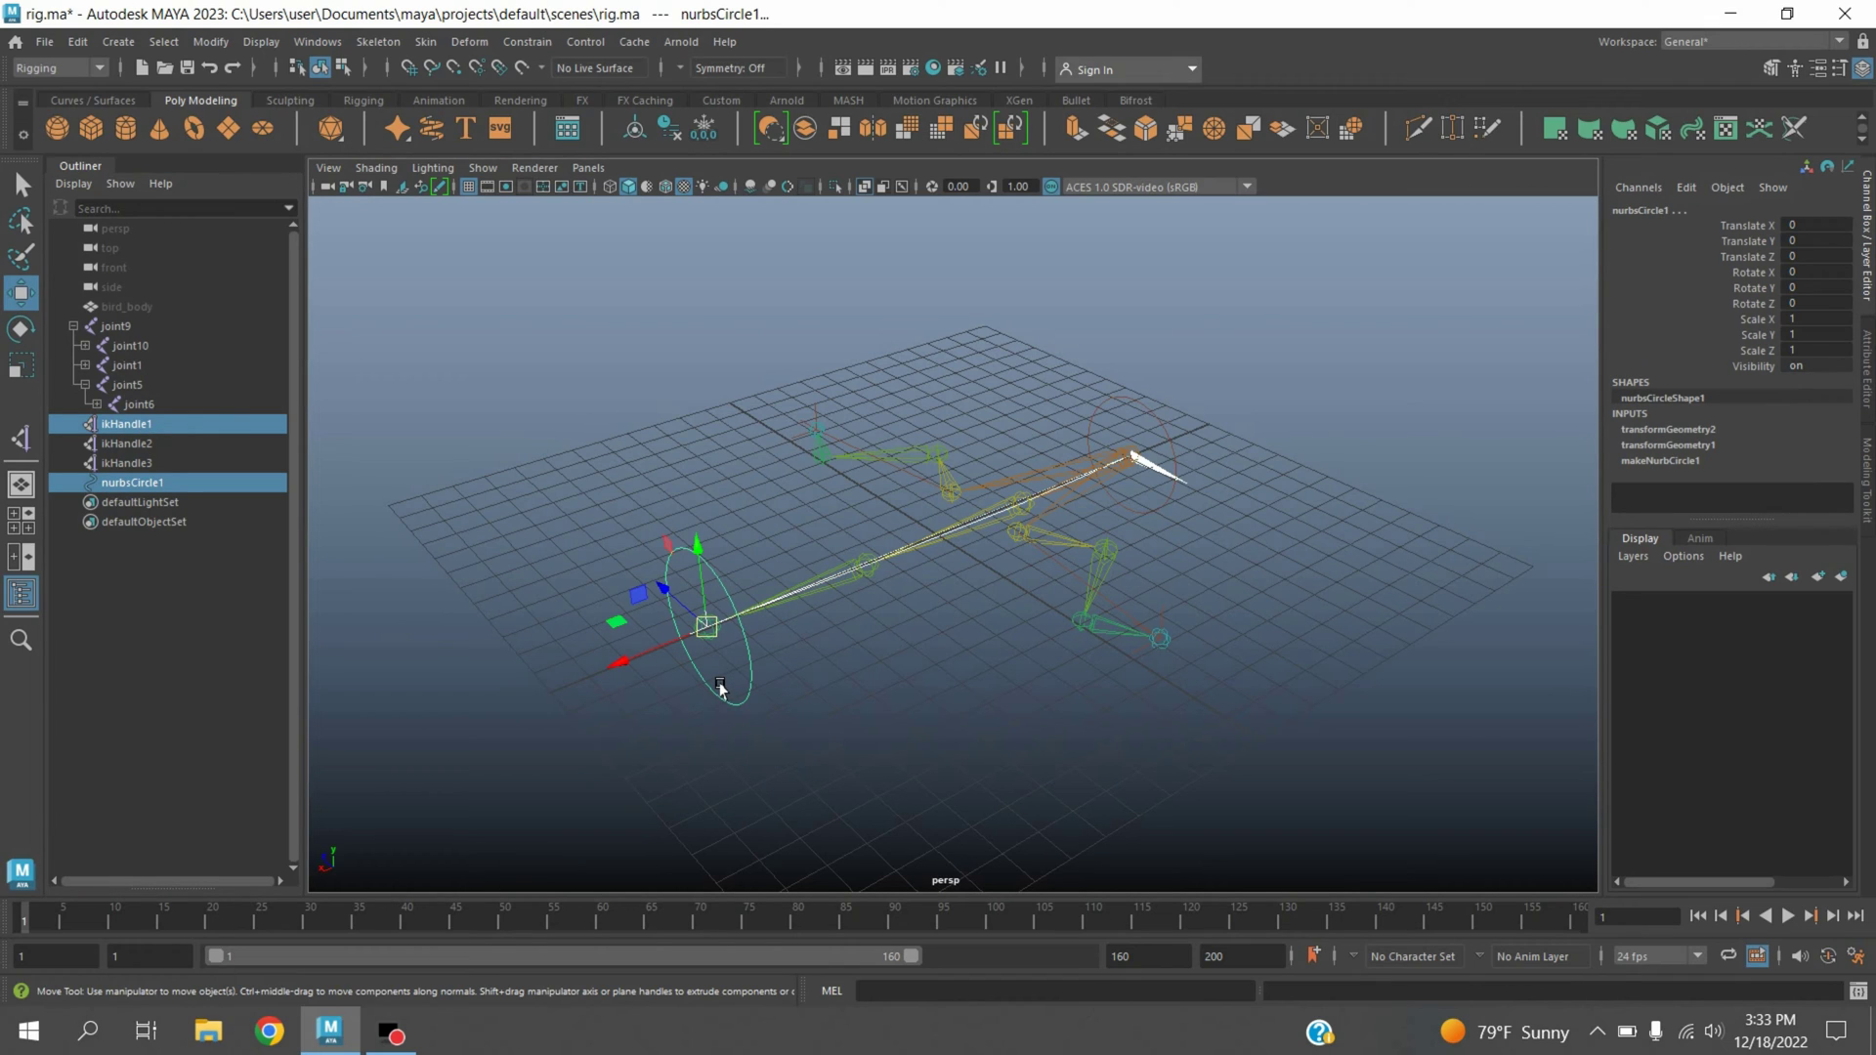
pyautogui.press('p')
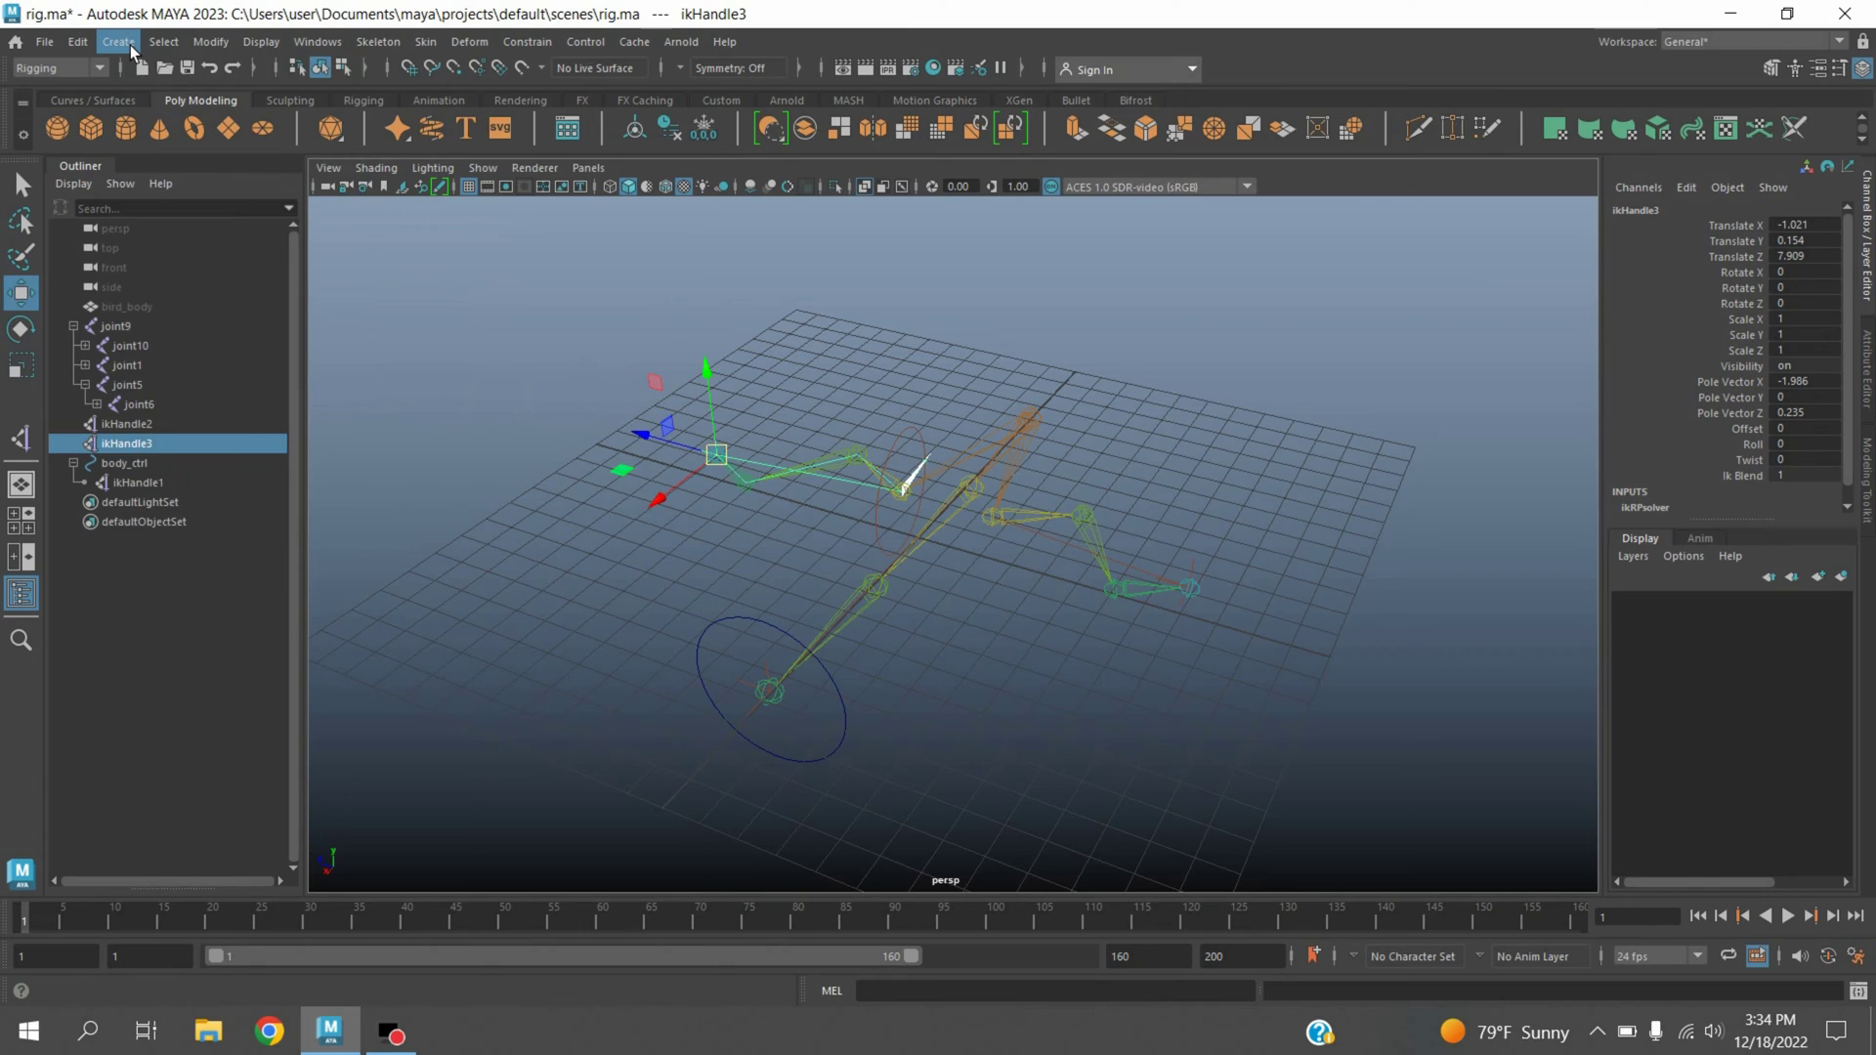
pyautogui.click(131, 45)
pyautogui.moveTo(289, 97)
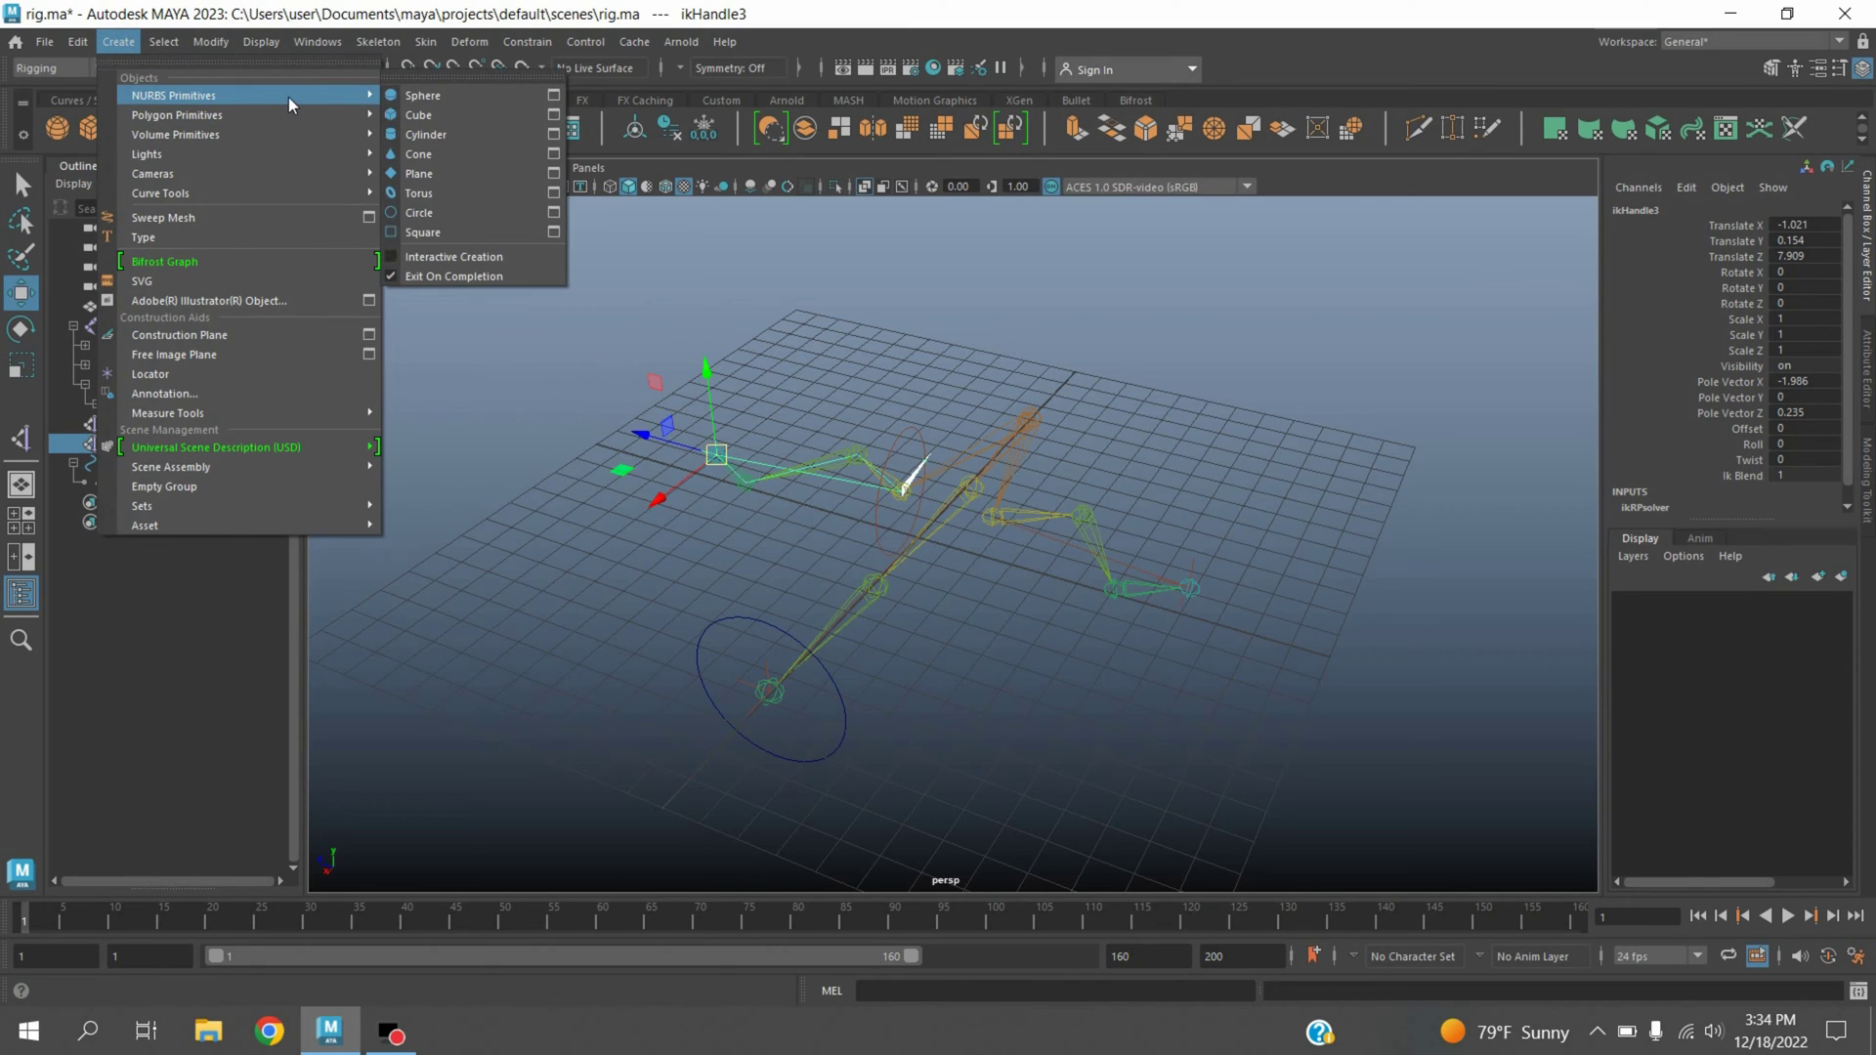
# - Create a NURBS circle scaled to about 1.785 with Rotate X set to 90
pyautogui.click(426, 221)
pyautogui.click(37, 374)
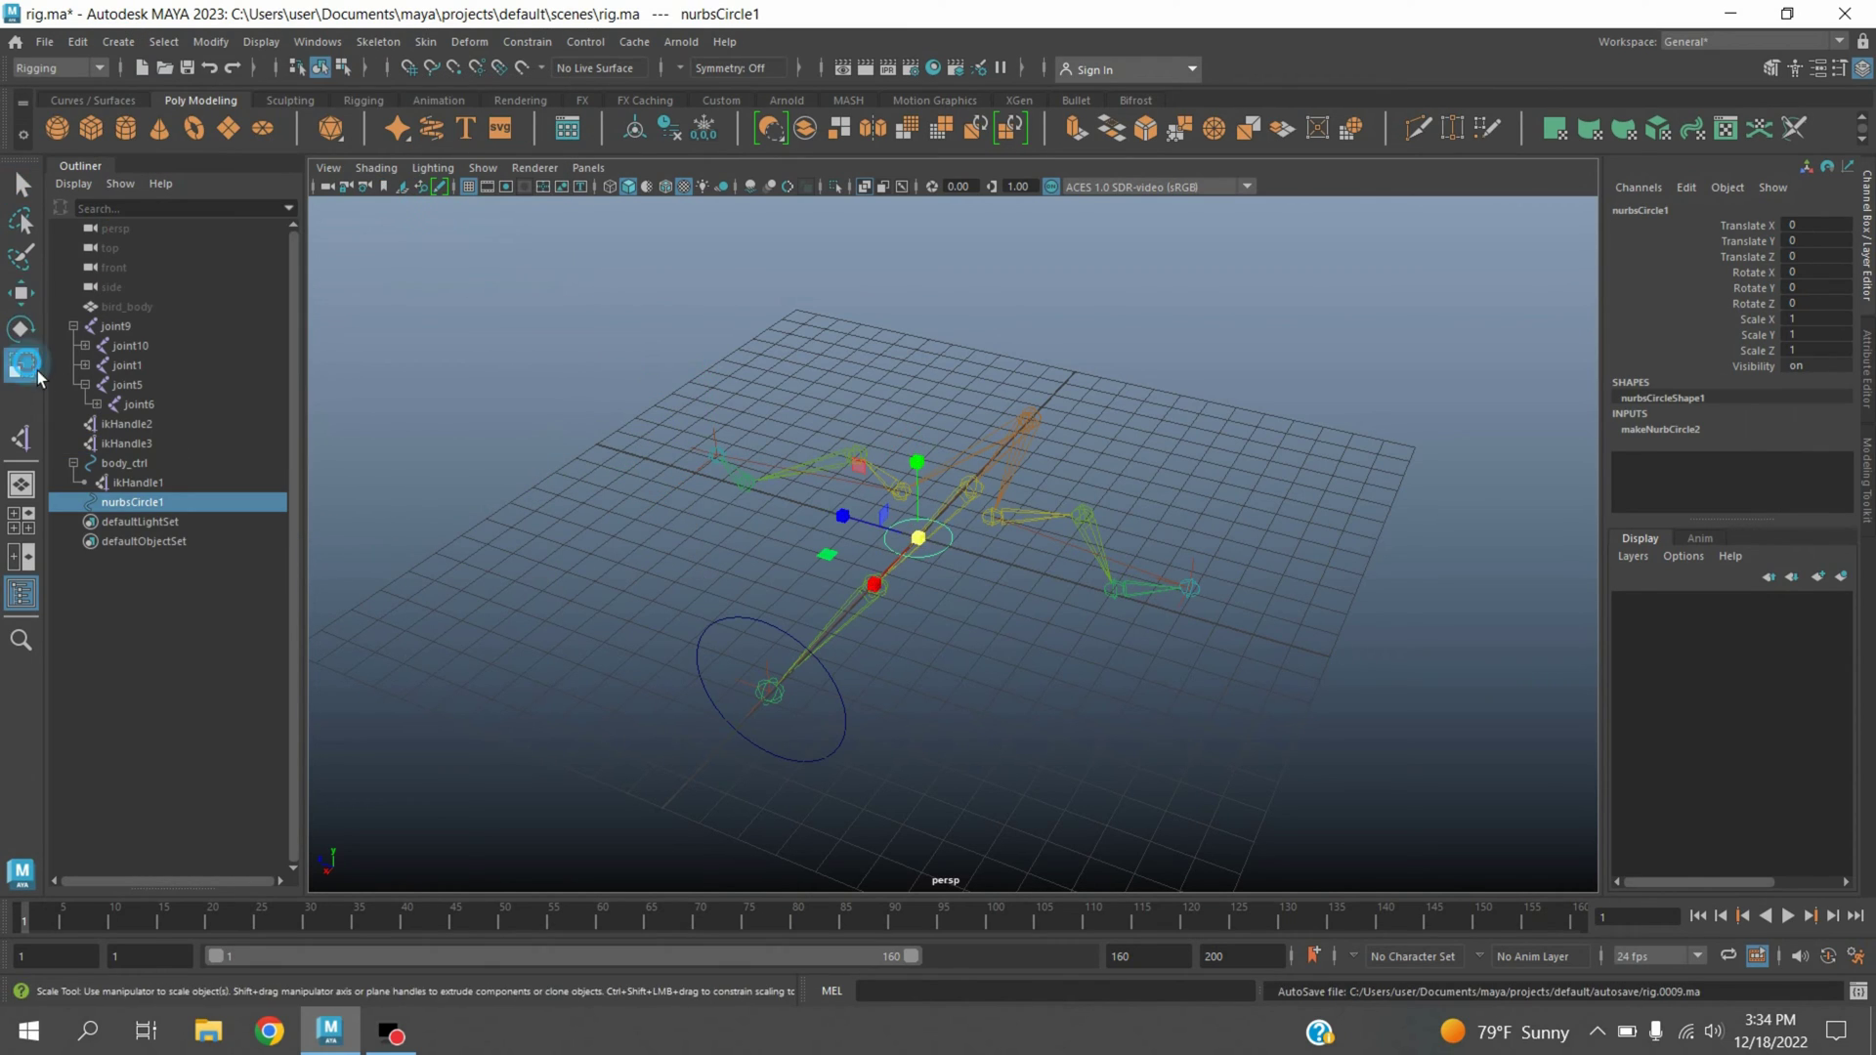
pyautogui.moveTo(931, 543); pyautogui.dragTo(1001, 510)
pyautogui.click(35, 334)
pyautogui.doubleClick(1815, 271)
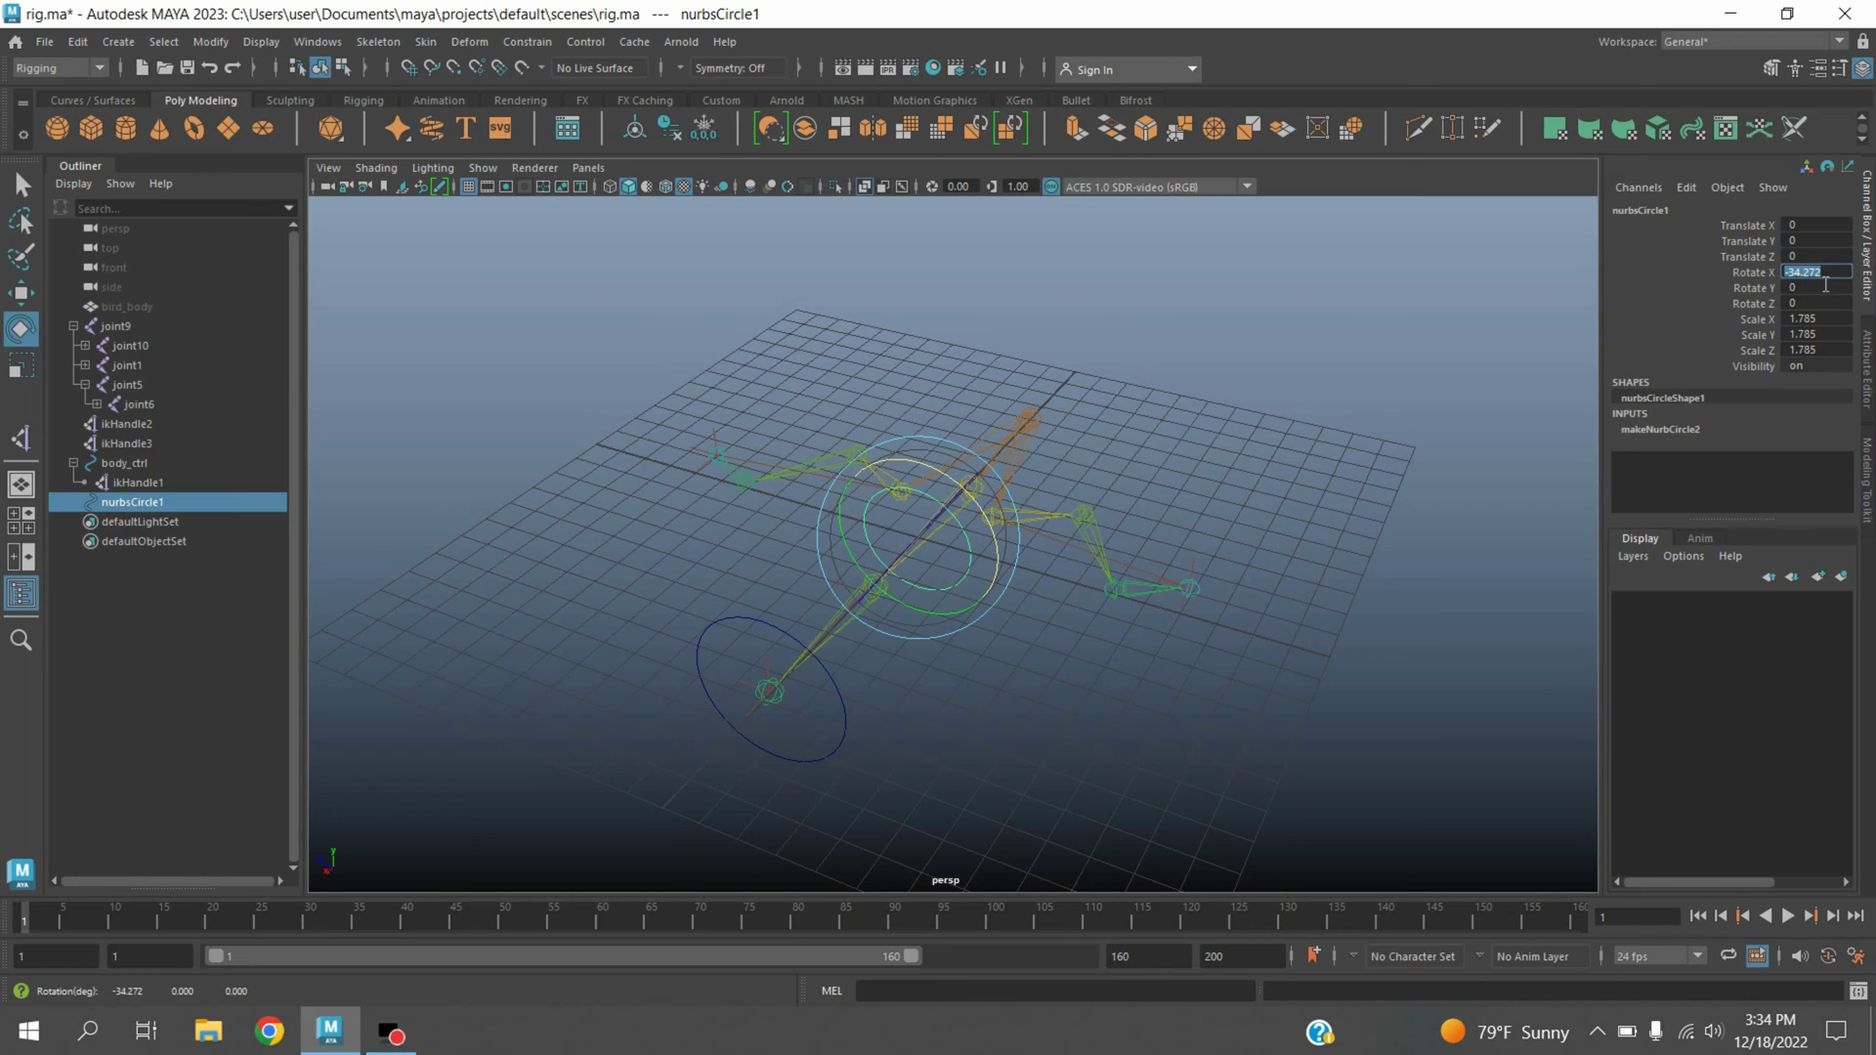
pyautogui.write('090')
pyautogui.press('Return')
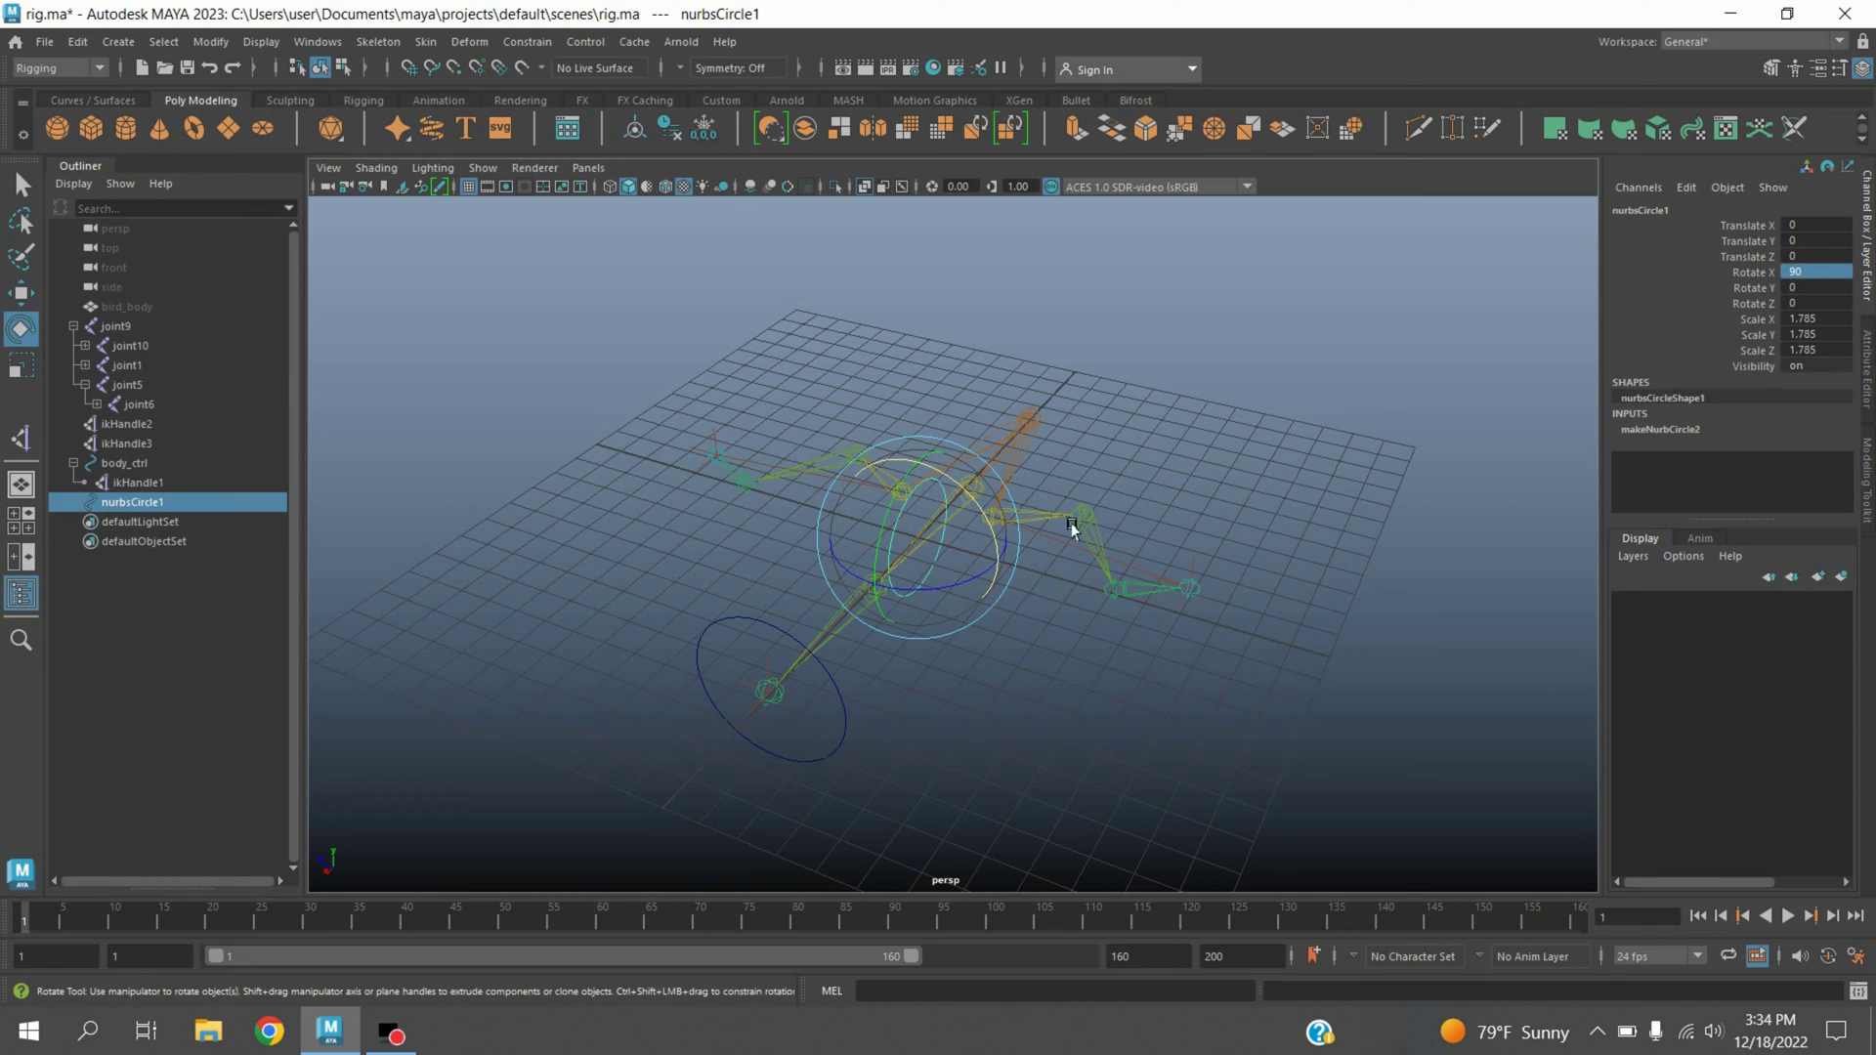
# - Snap the circle to the left wing tip, freeze it, and parent ikHandle3 under wing_1_ctrl
pyautogui.click(20, 183)
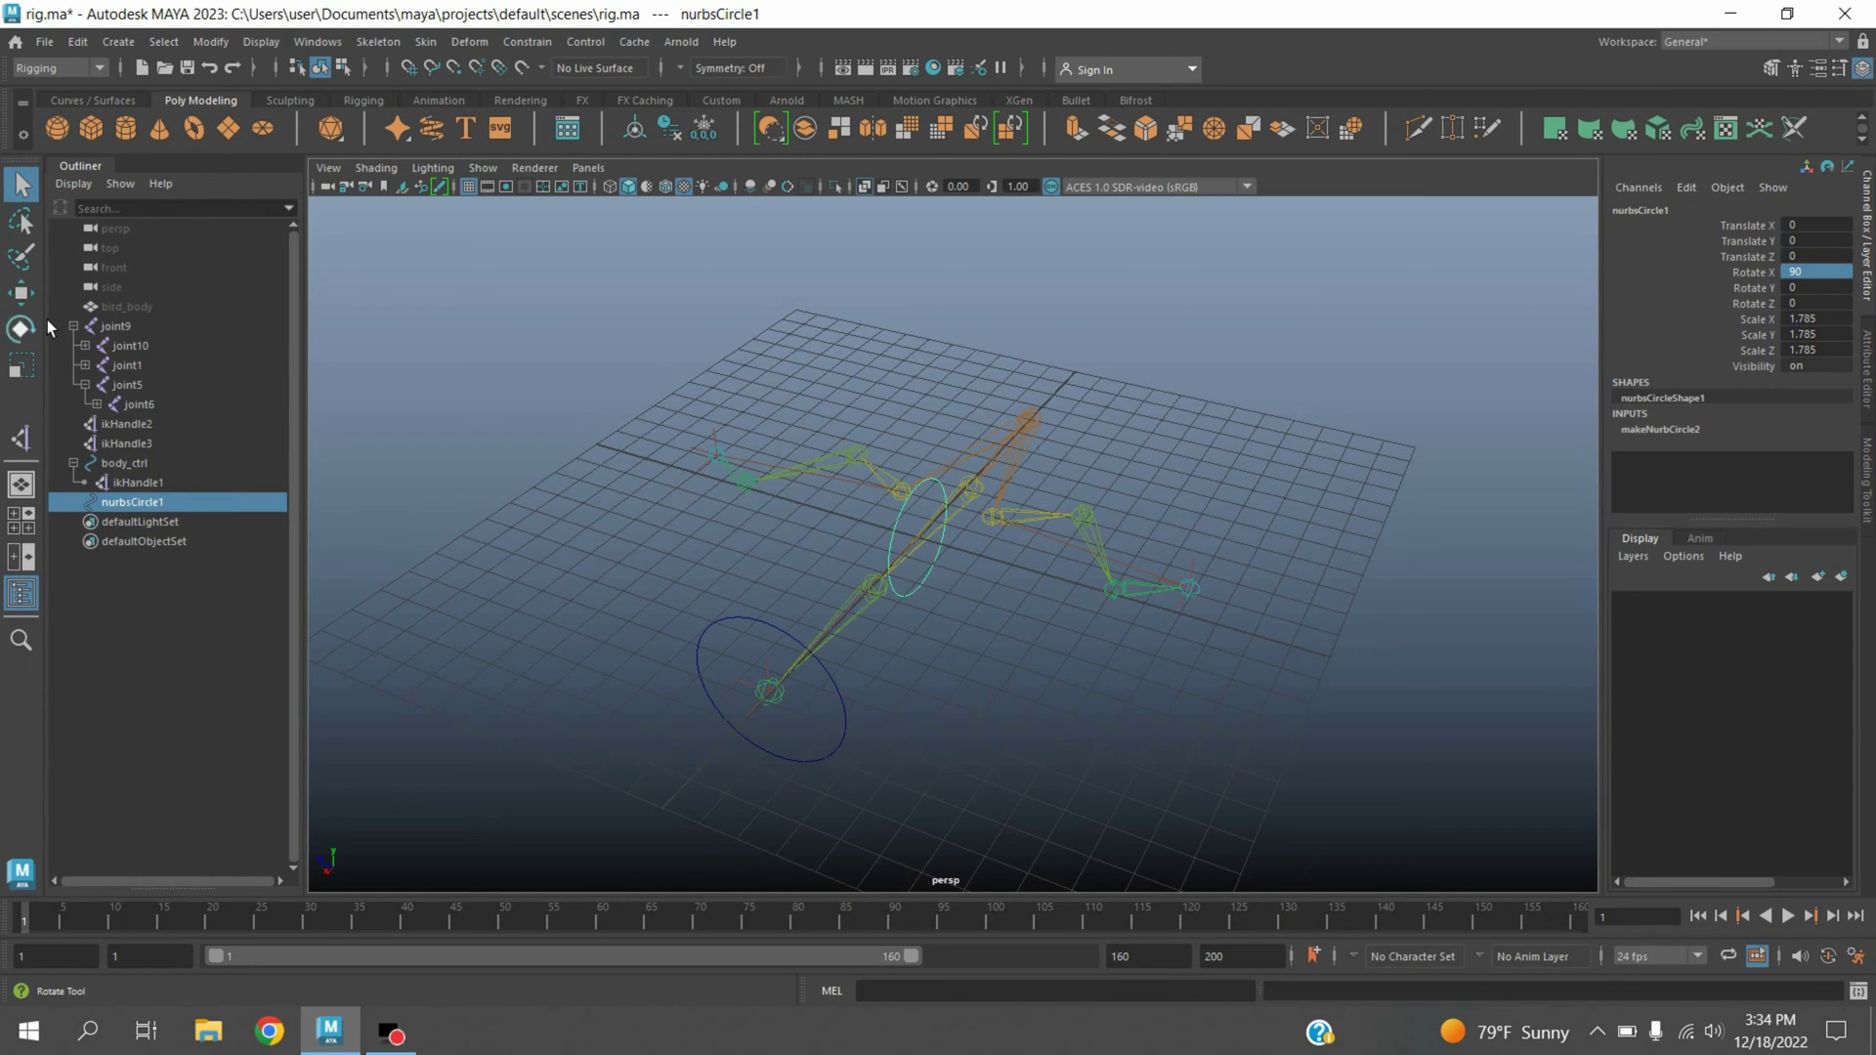
pyautogui.click(20, 292)
pyautogui.press('v')
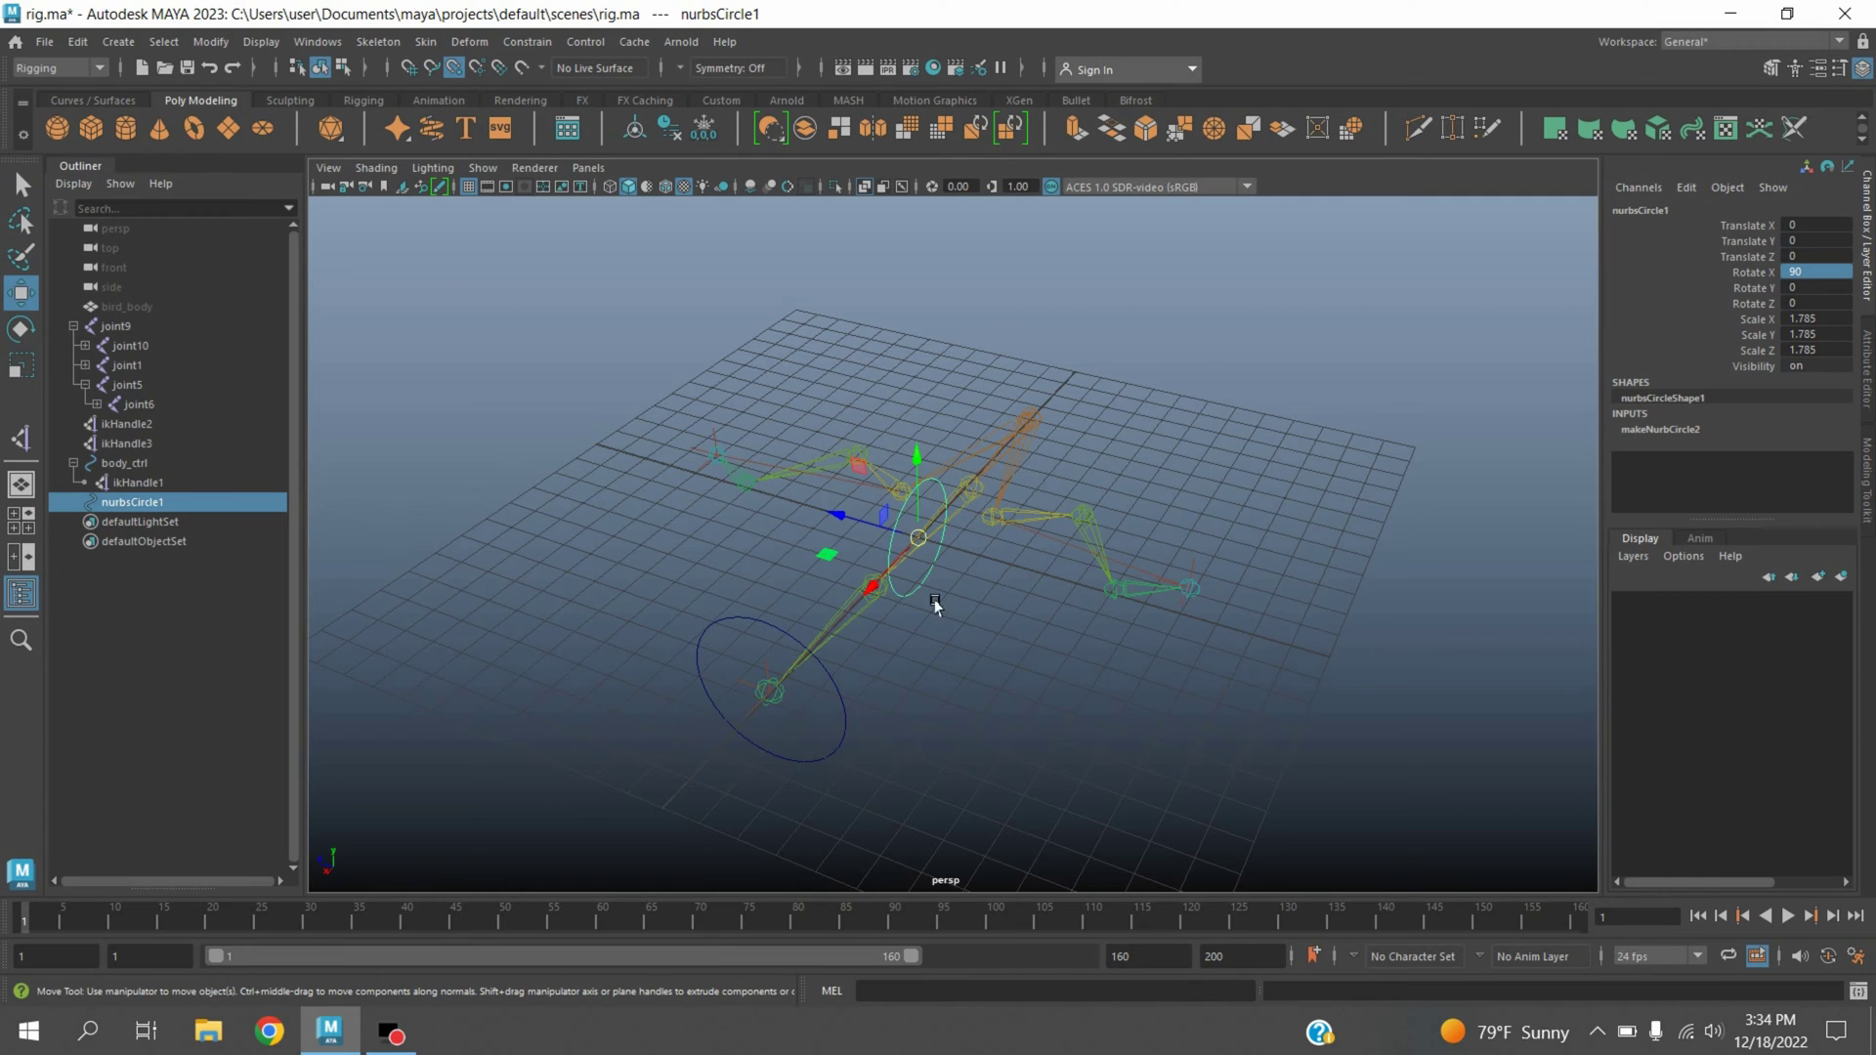
pyautogui.moveTo(936, 542); pyautogui.dragTo(735, 462)
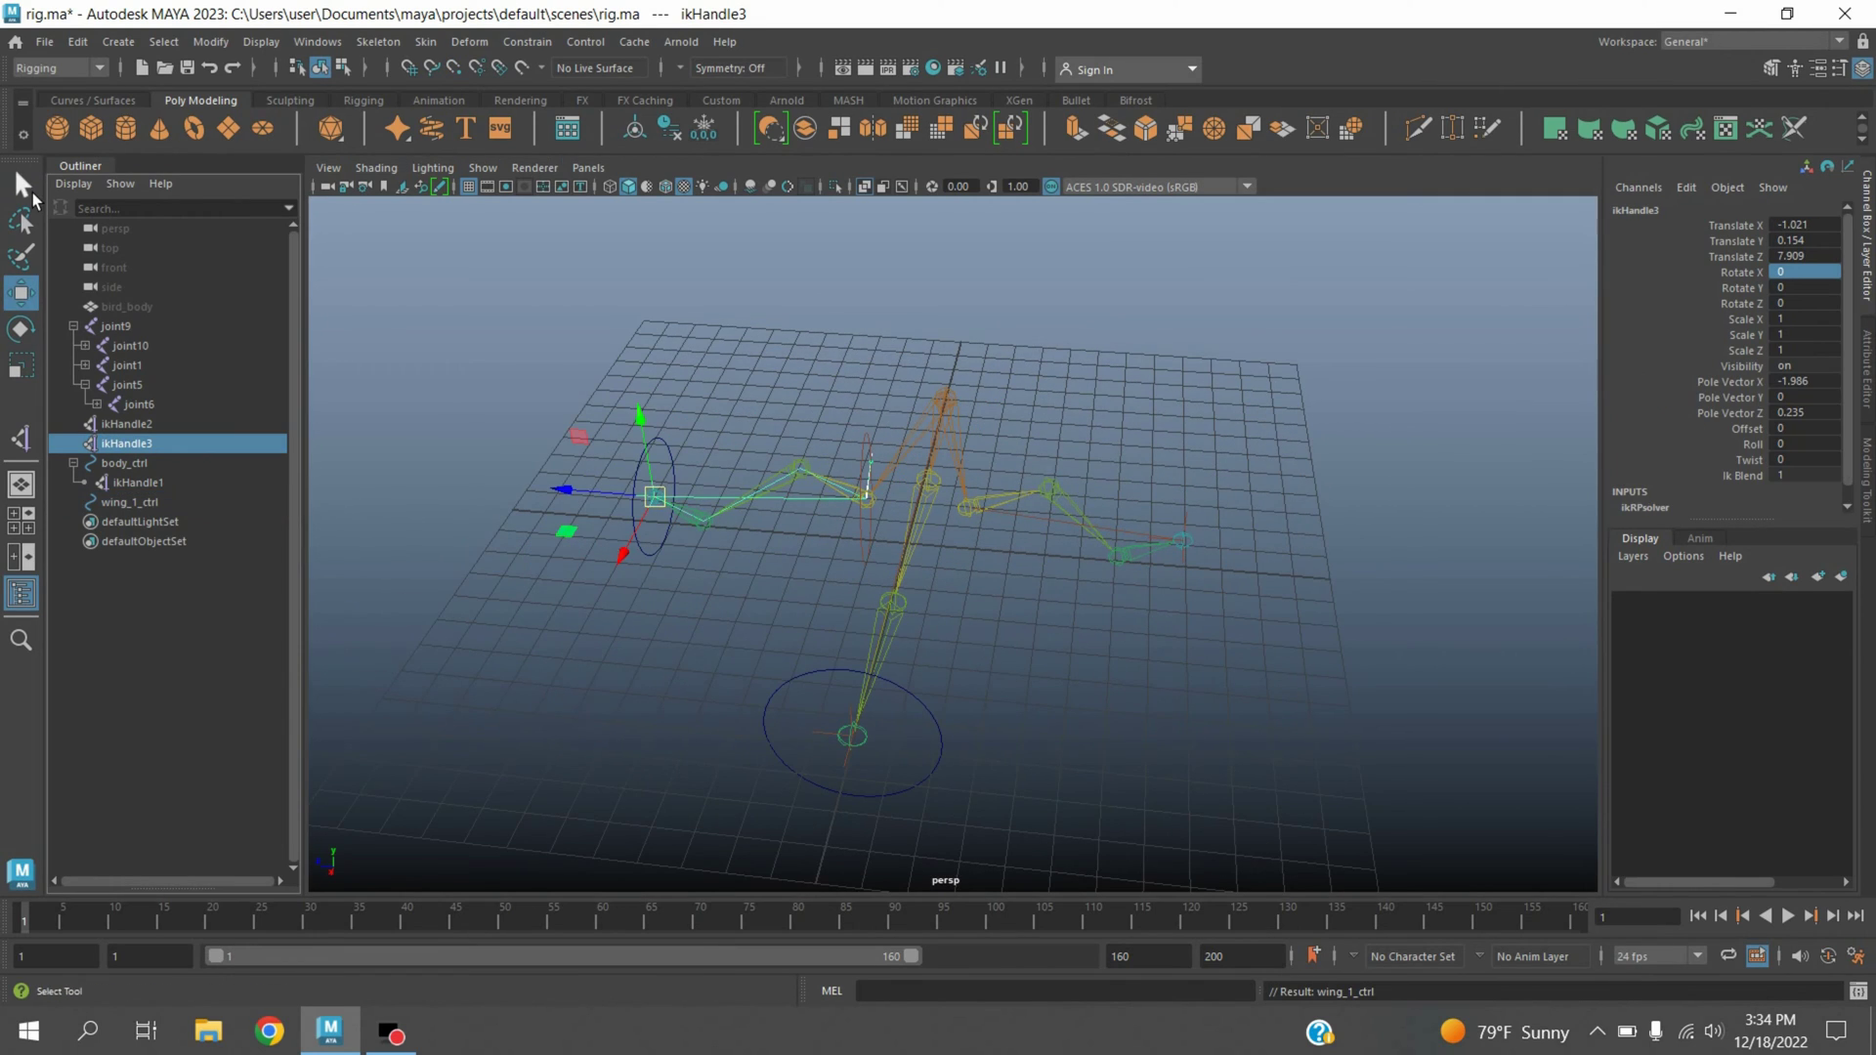
pyautogui.press('q')
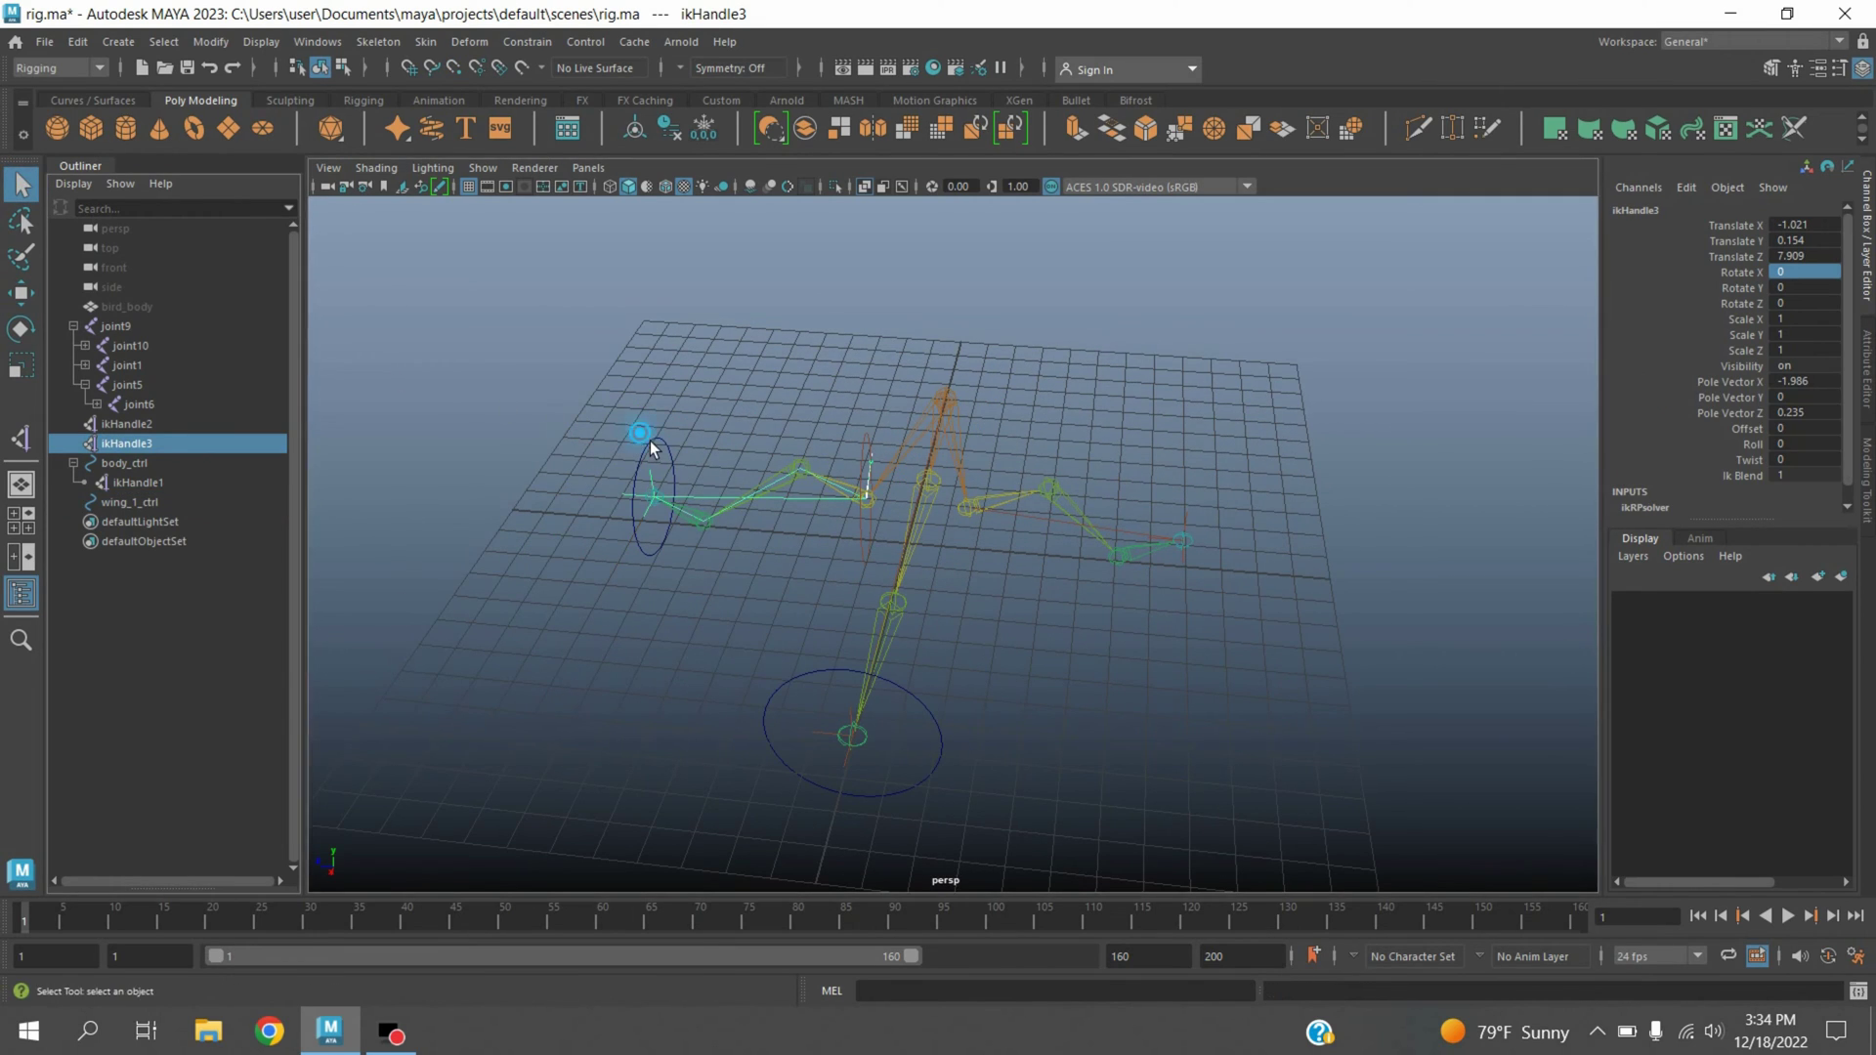
pyautogui.moveTo(642, 436); pyautogui.dragTo(675, 456)
pyautogui.click(213, 42)
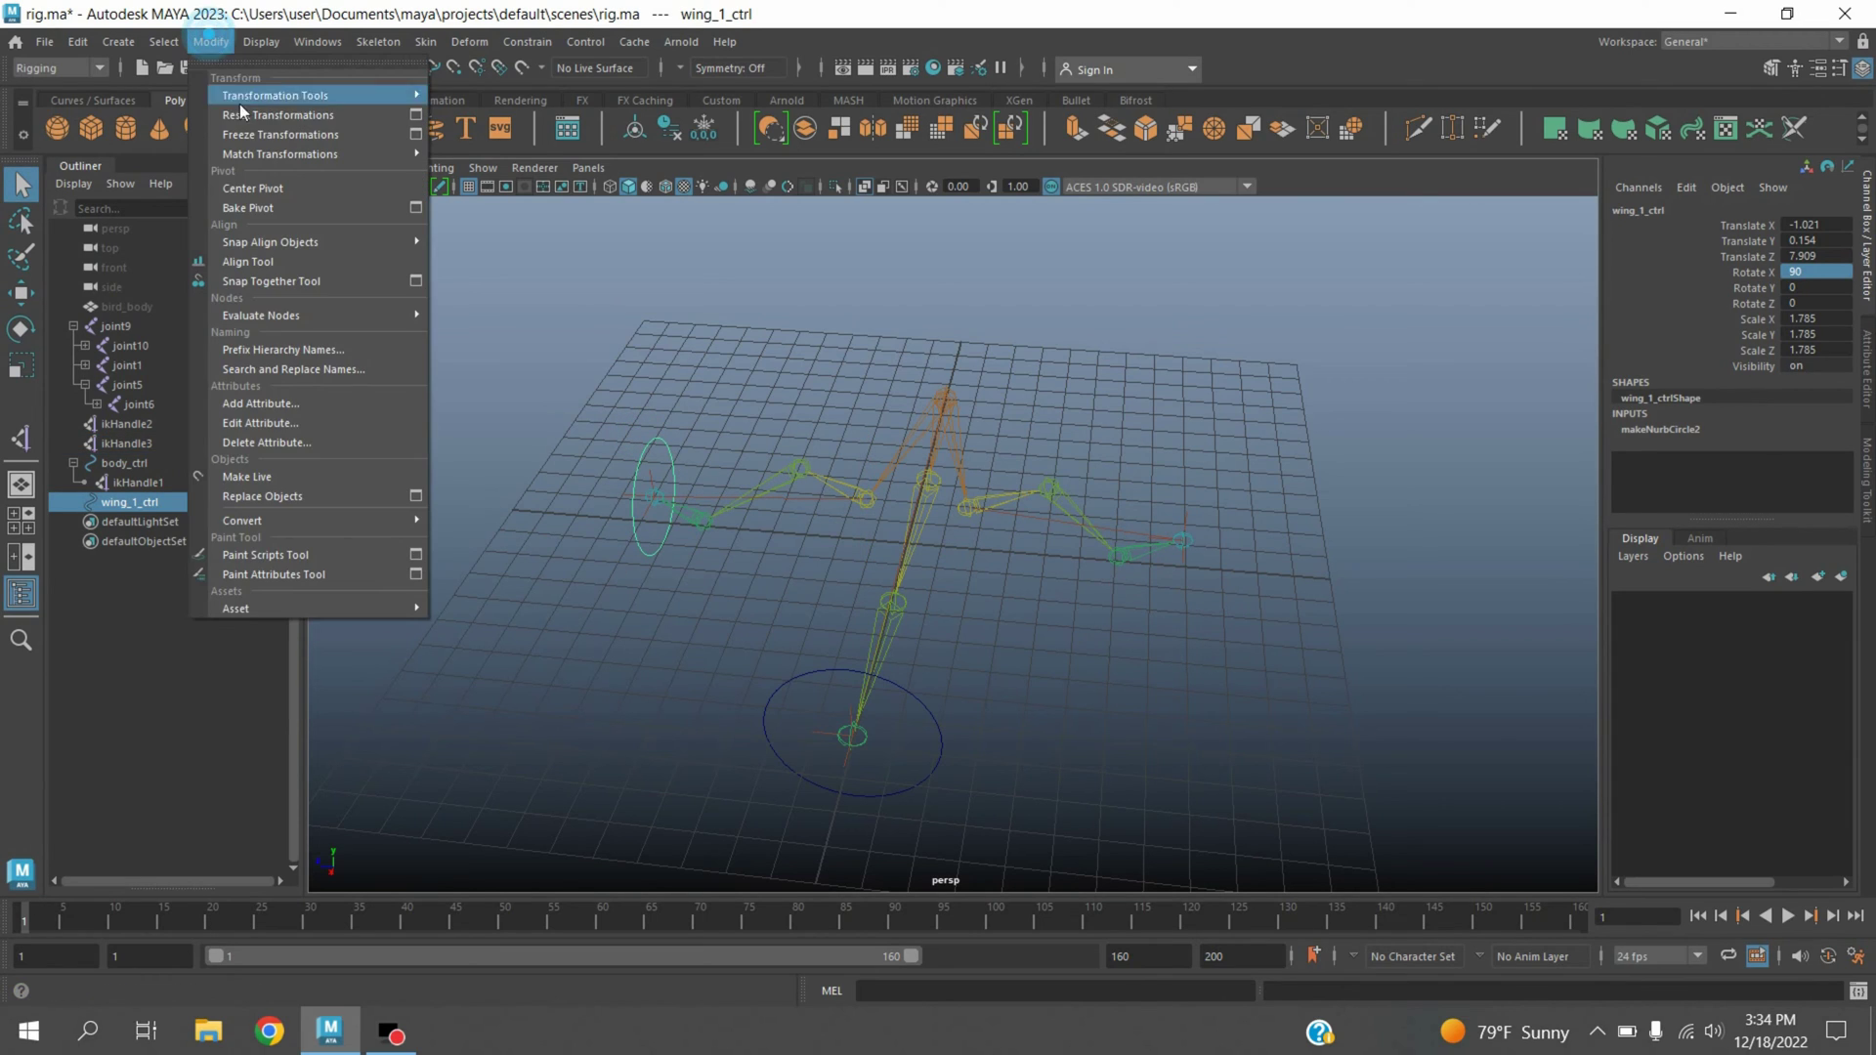
pyautogui.click(257, 136)
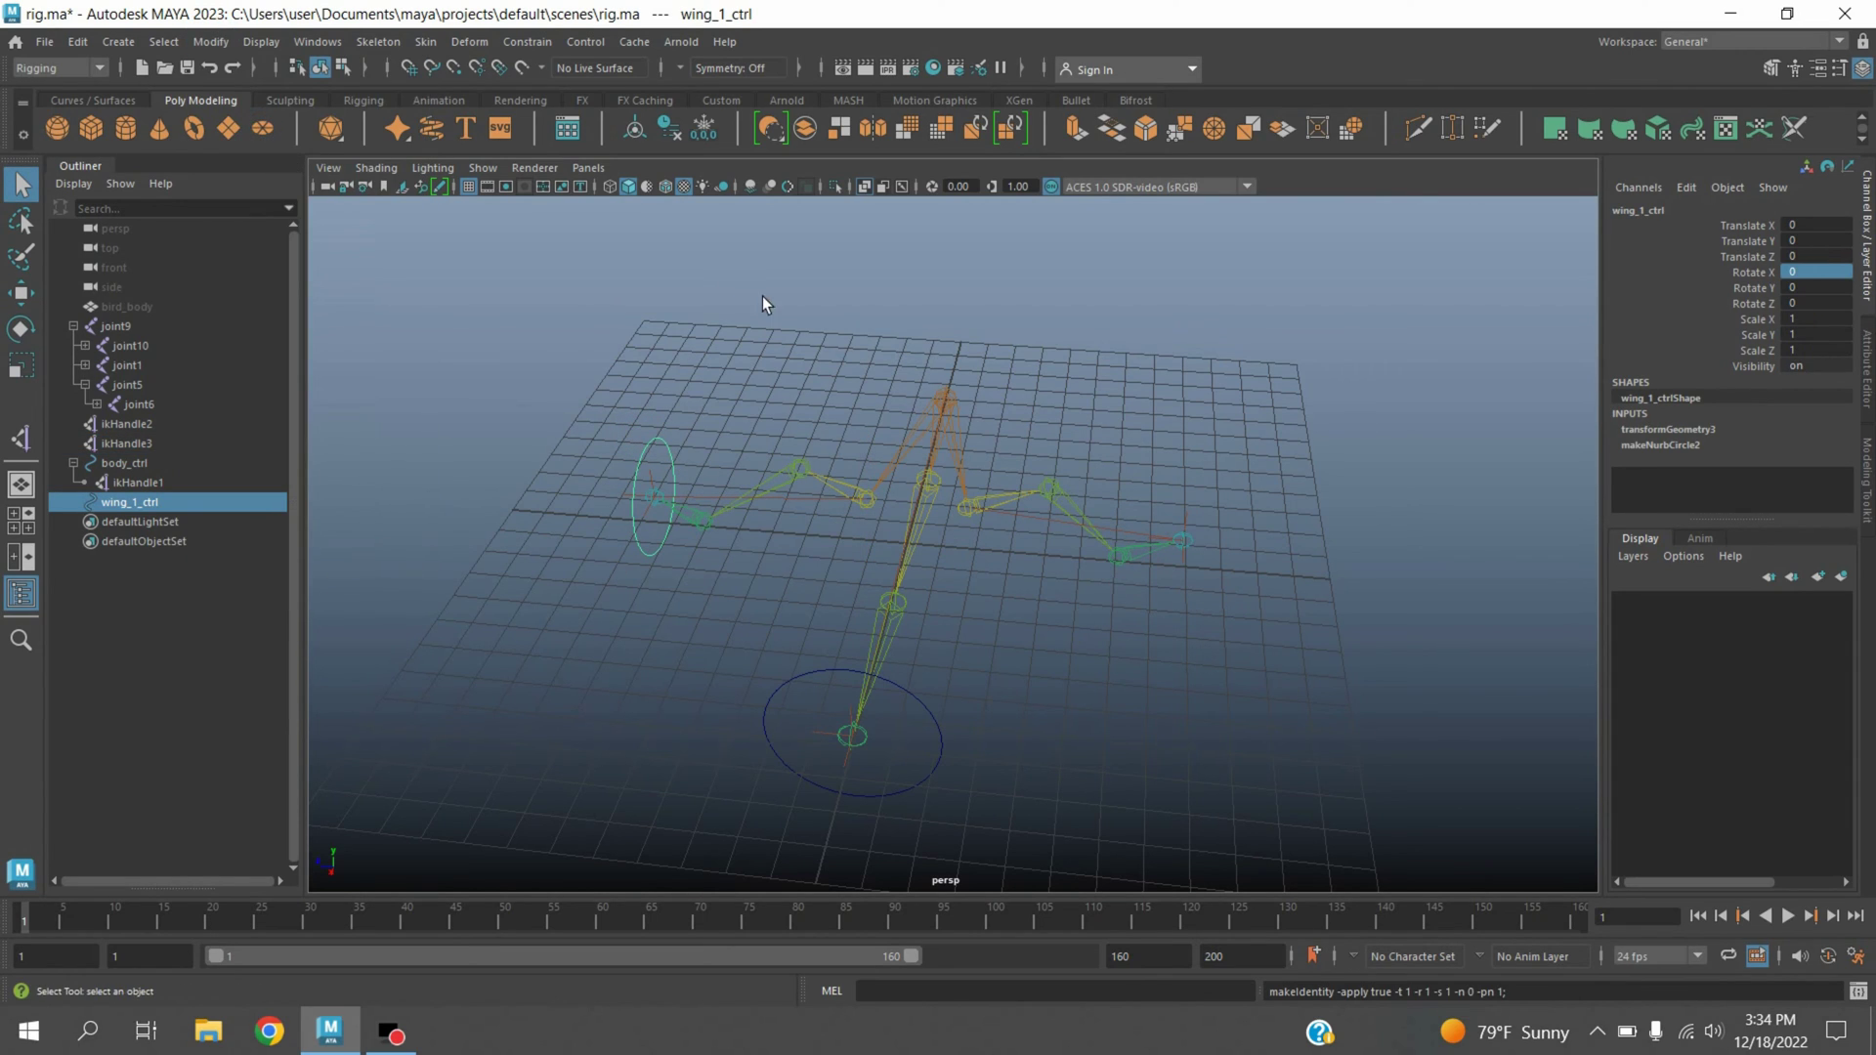
pyautogui.click(133, 444)
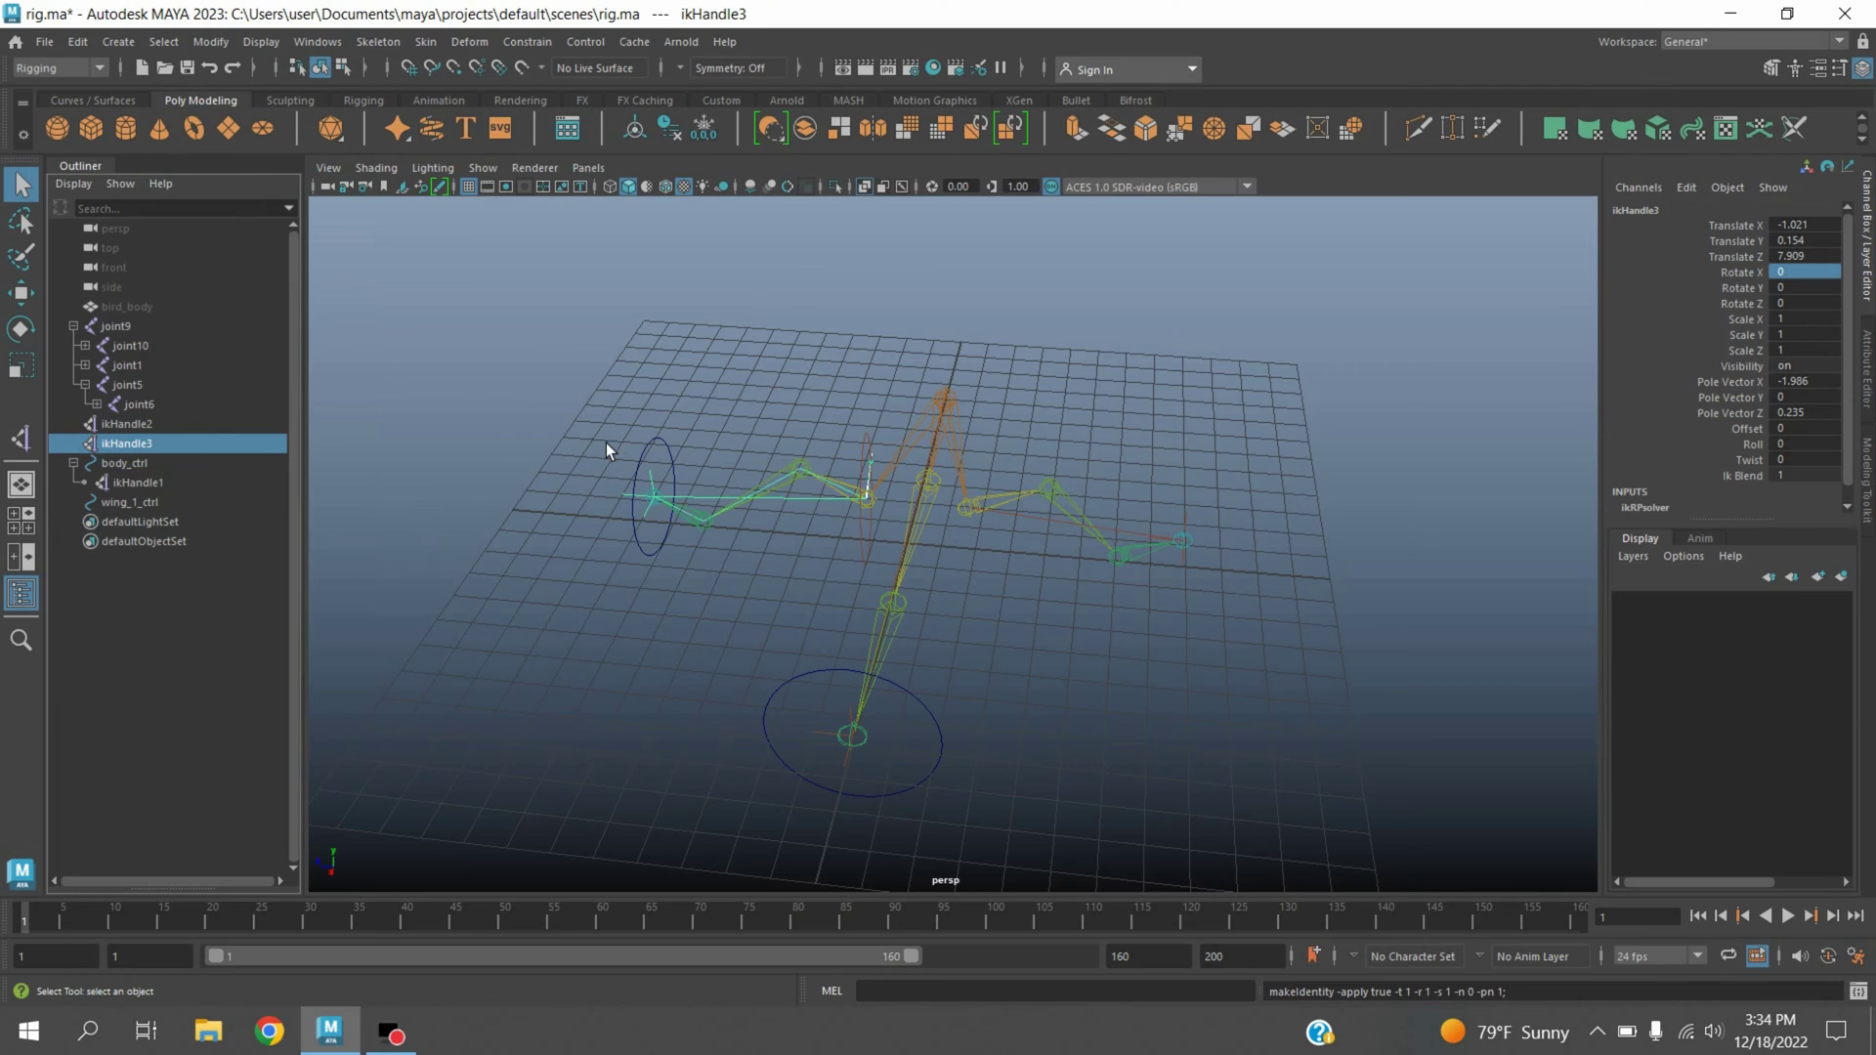
pyautogui.keyDown('shift'); pyautogui.click(666, 464); pyautogui.keyUp('shift')
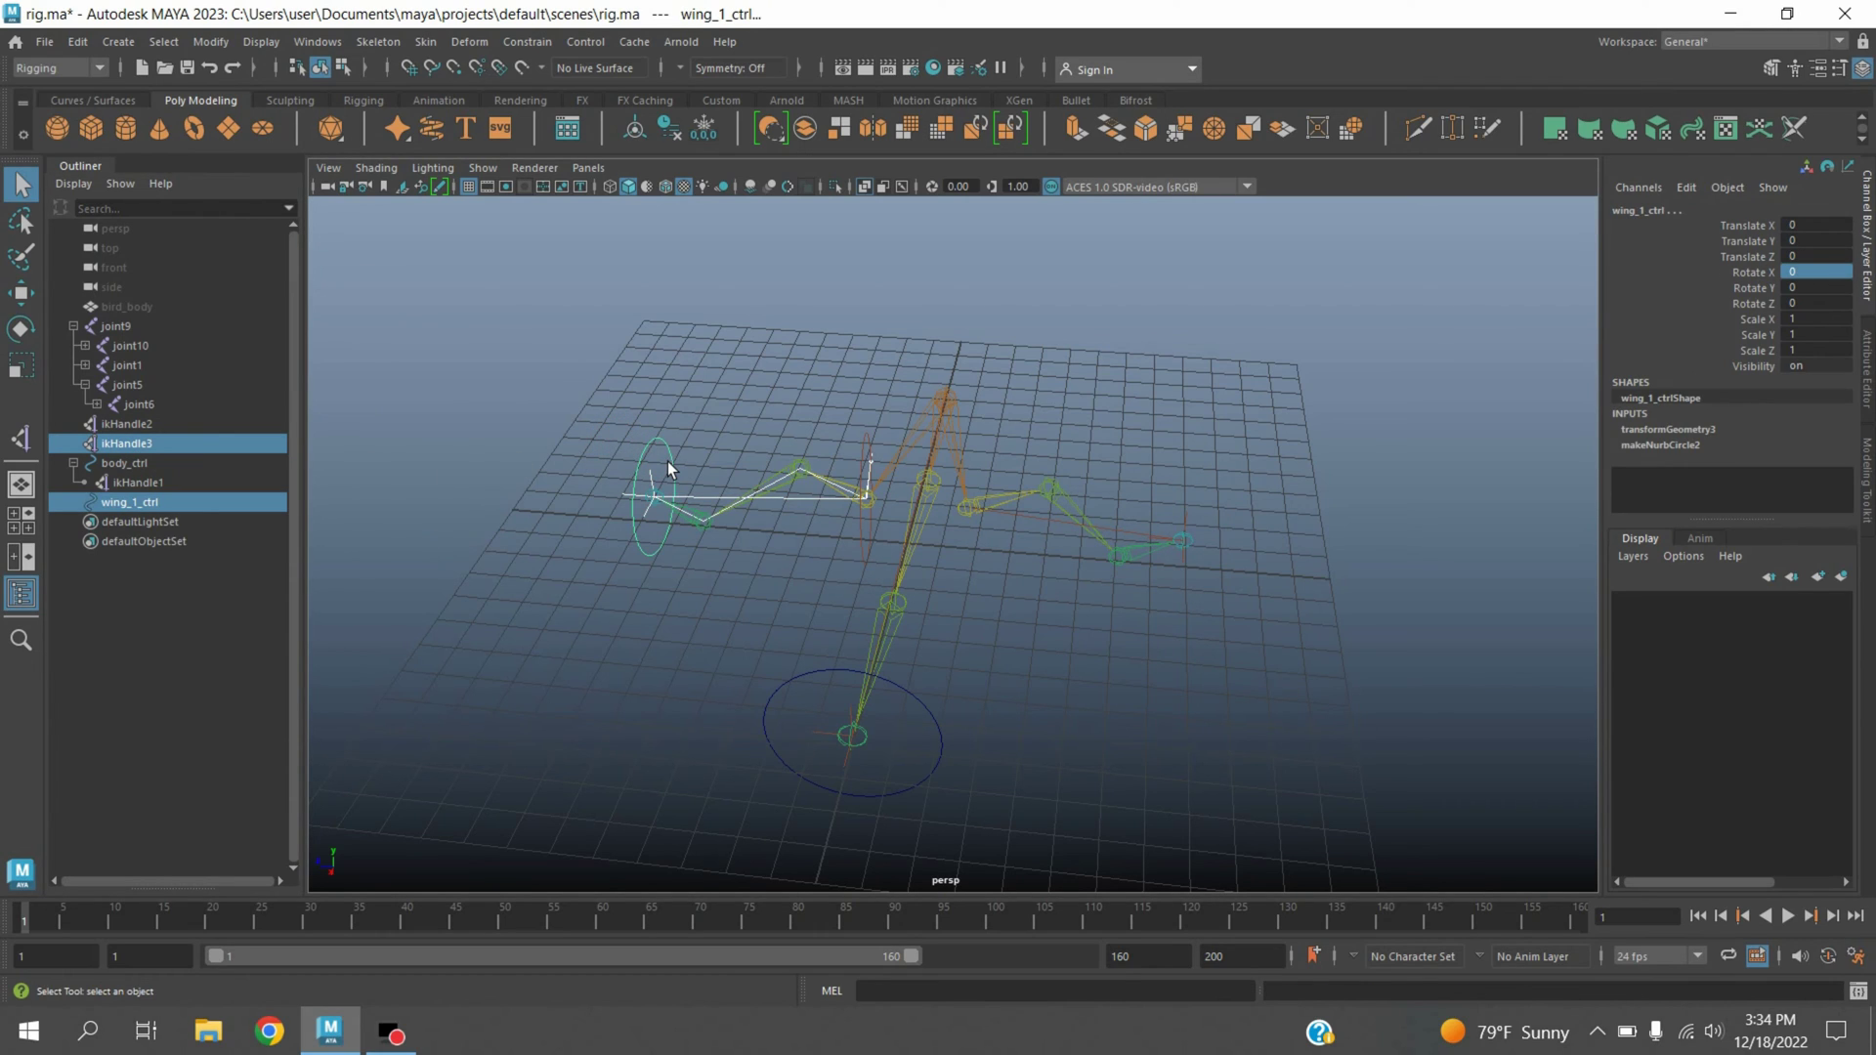
pyautogui.press('p')
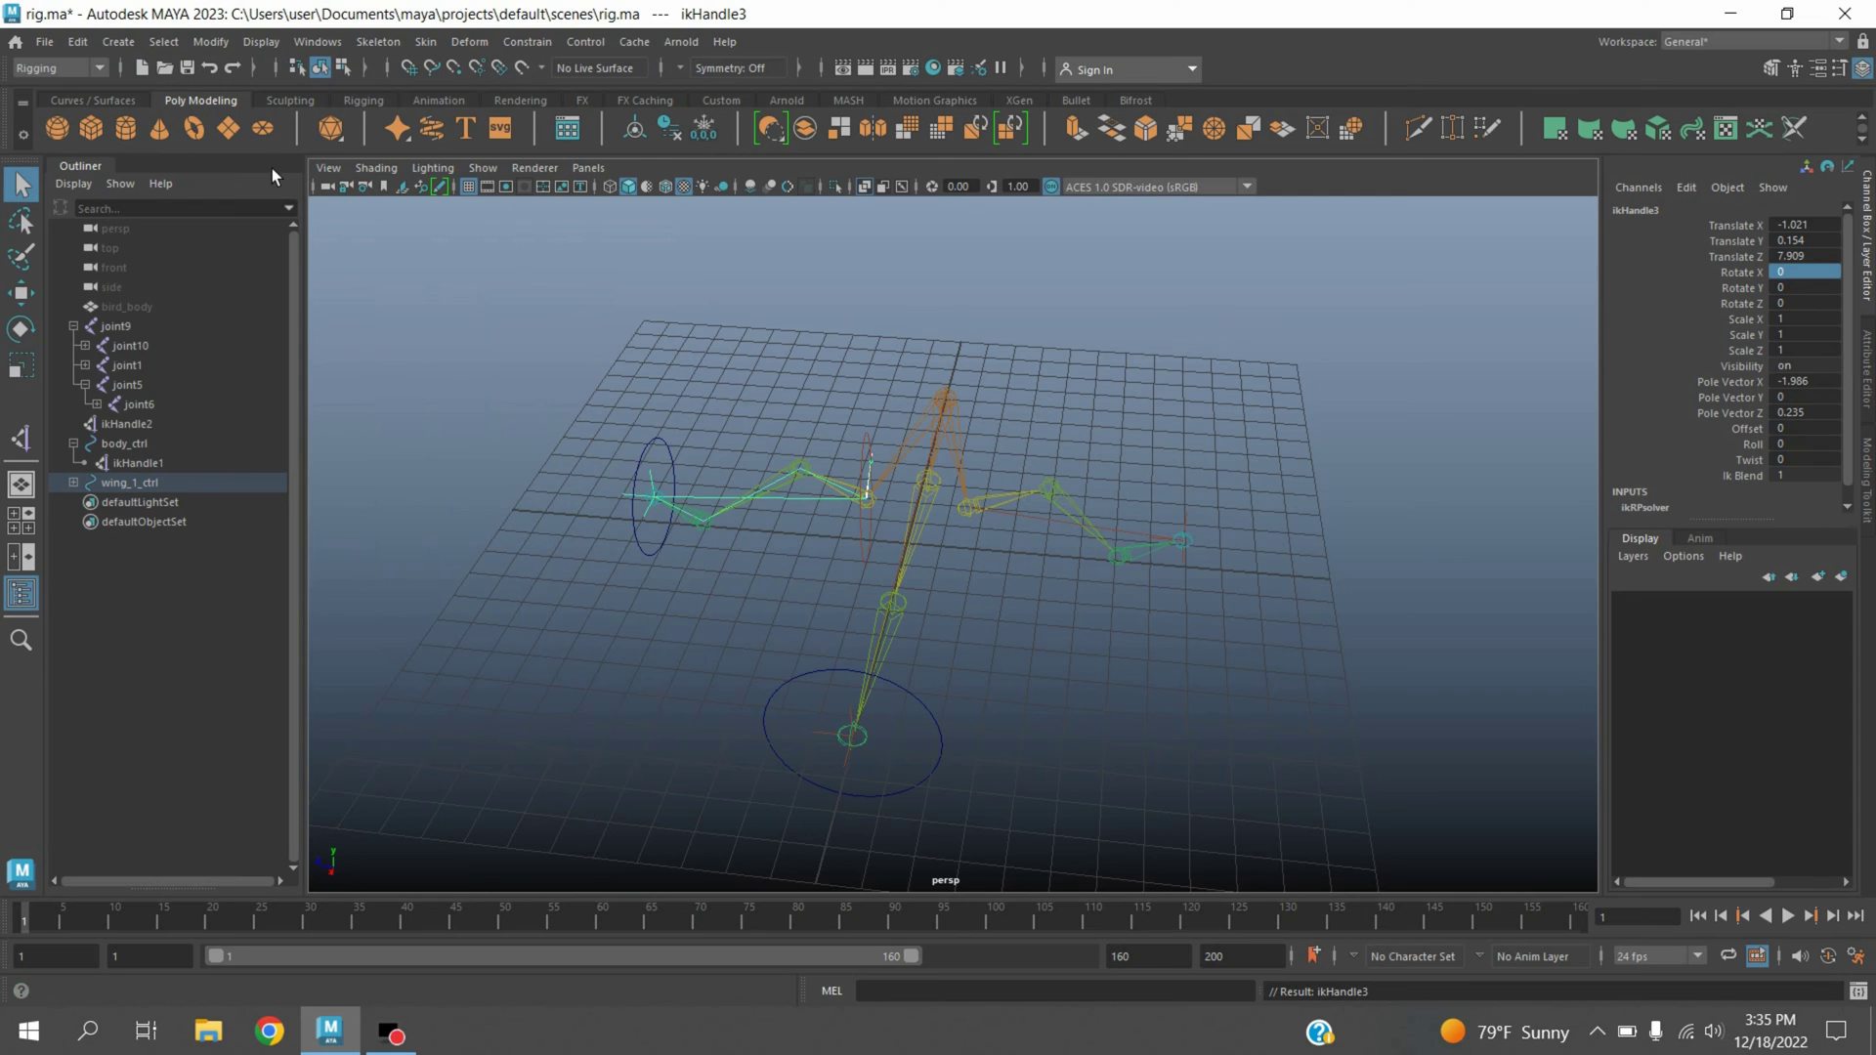
# - Add a second circle scaled to about 1.724 at the right wing tip and freeze it
pyautogui.click(119, 42)
pyautogui.click(440, 144)
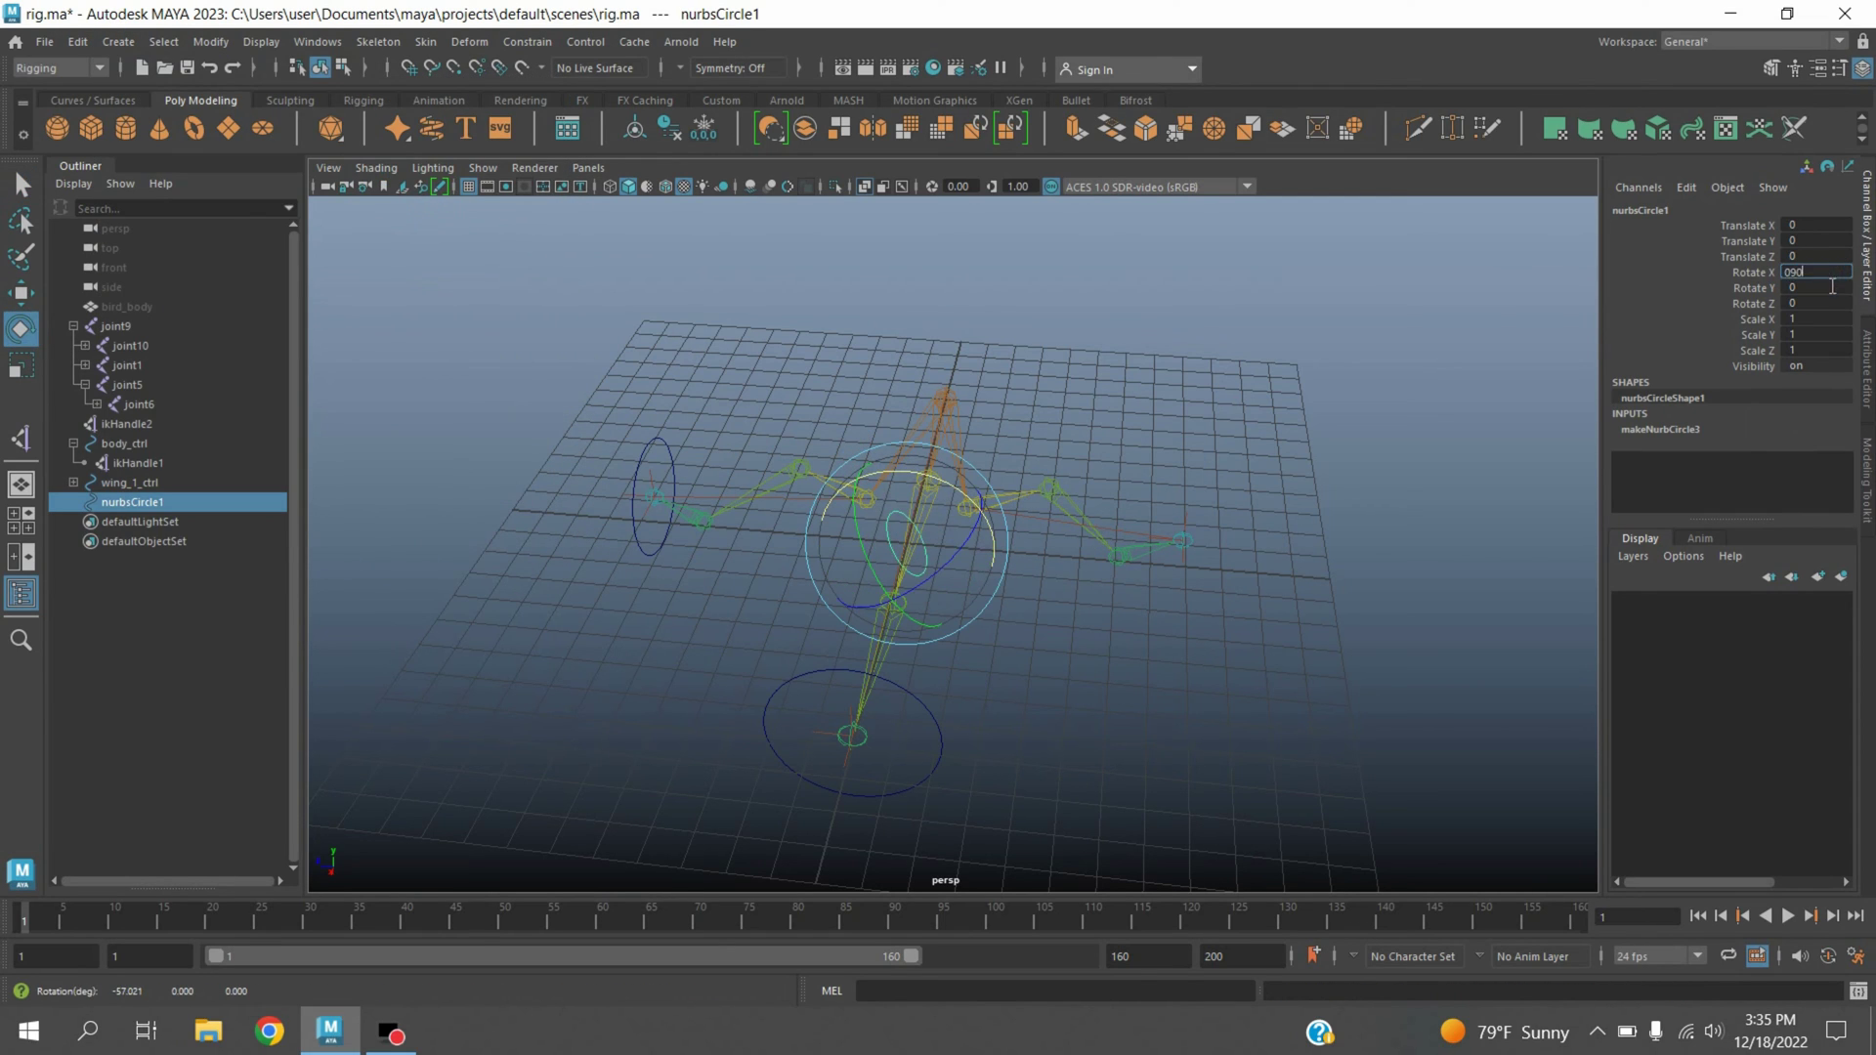
pyautogui.press('r')
pyautogui.moveTo(911, 542); pyautogui.dragTo(1182, 540)
pyautogui.press('w')
pyautogui.click(210, 41)
pyautogui.click(254, 151)
# - Rename the new circle wing_2_ctrl and select ikHandle2 together with it
pyautogui.click(129, 482)
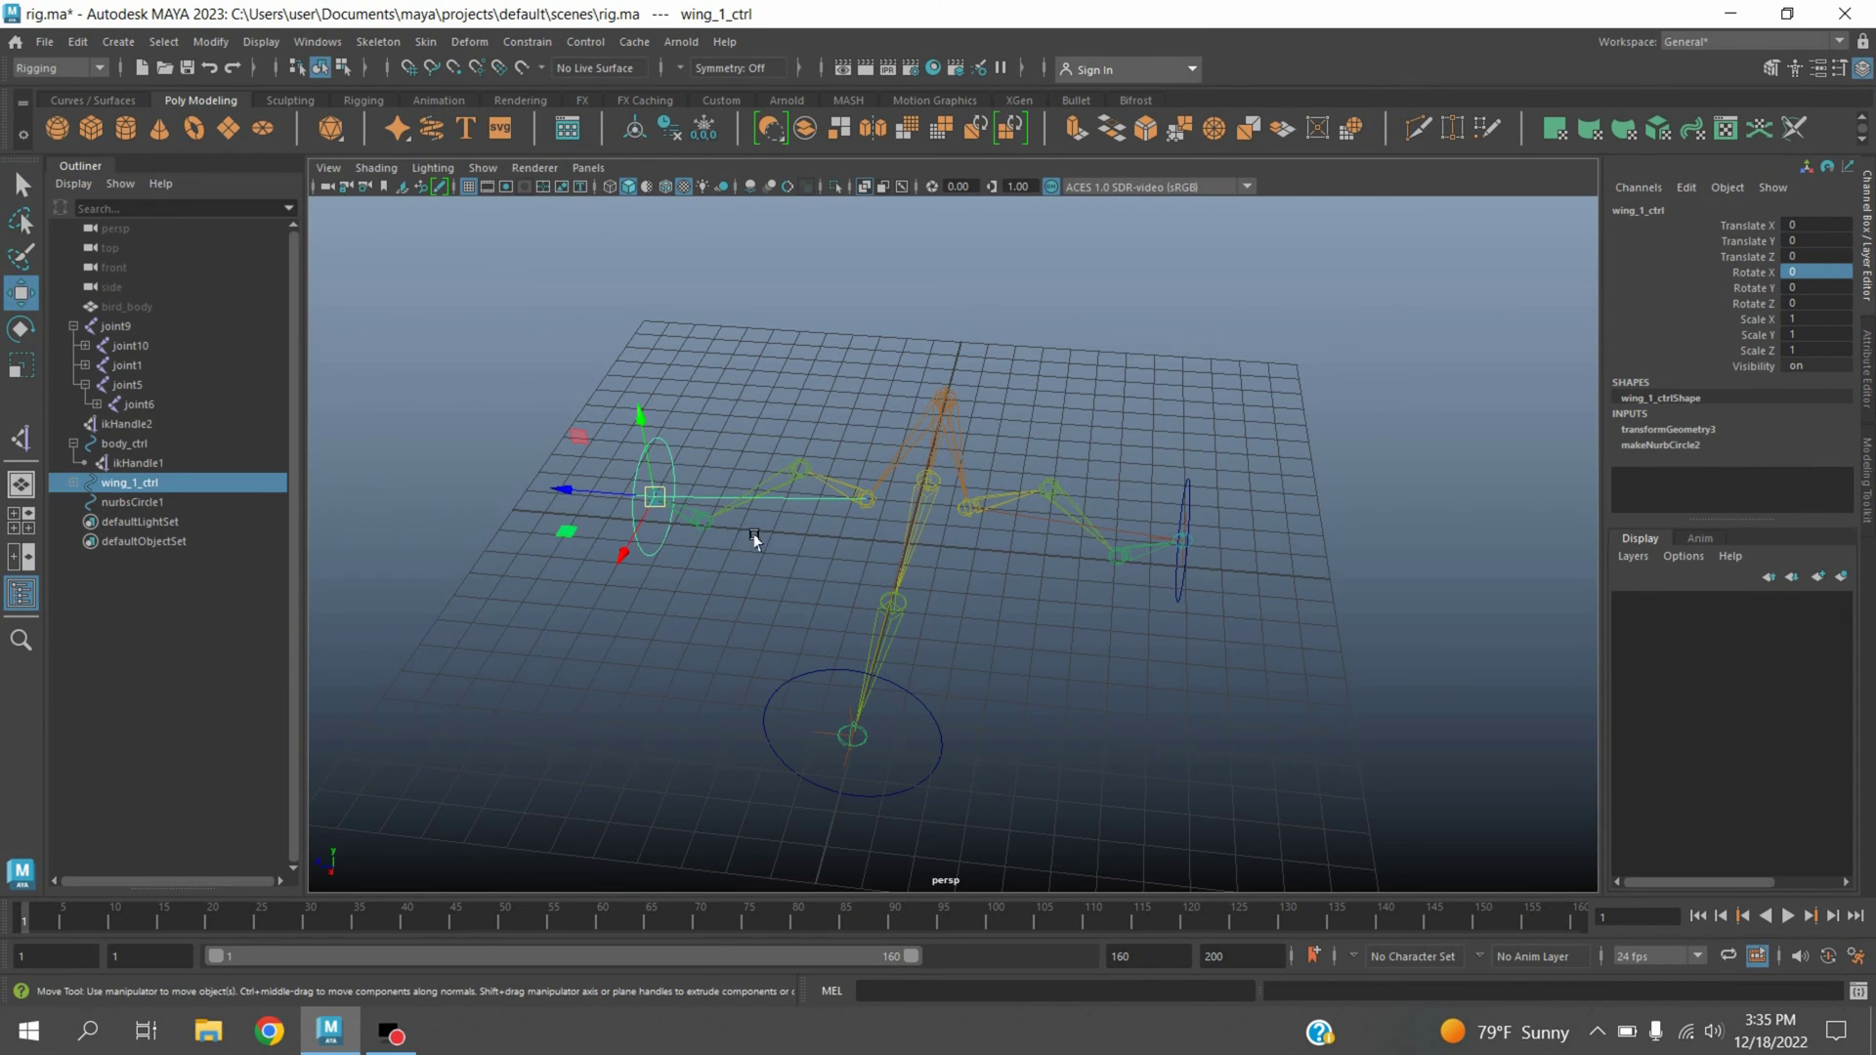
pyautogui.doubleClick(132, 501)
pyautogui.write('wing_2_ctrl')
pyautogui.press('Return')
pyautogui.click(127, 423)
pyautogui.keyDown('ctrl'); pyautogui.click(130, 502); pyautogui.keyUp('ctrl')
# - Parent ikHandle2 under wing_2_ctrl and unhide the bird_body mesh
pyautogui.press('p')
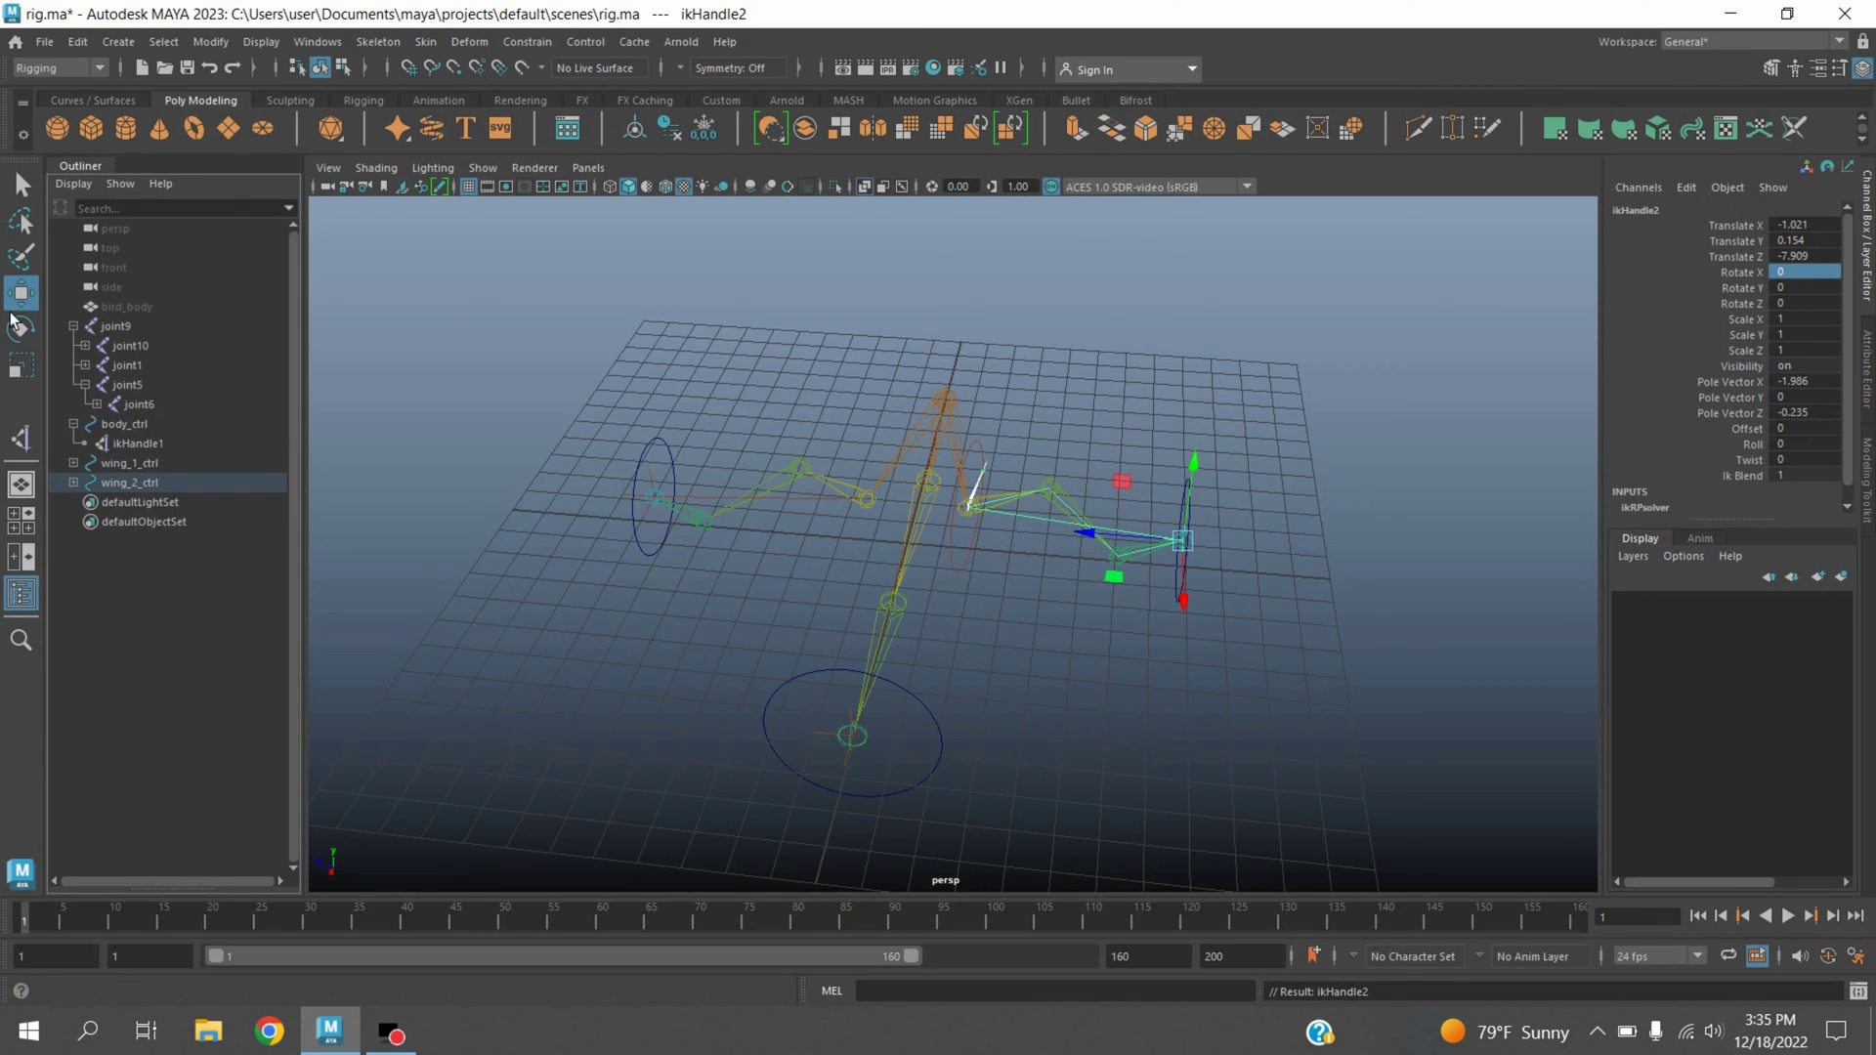
pyautogui.click(146, 307)
pyautogui.press('h')
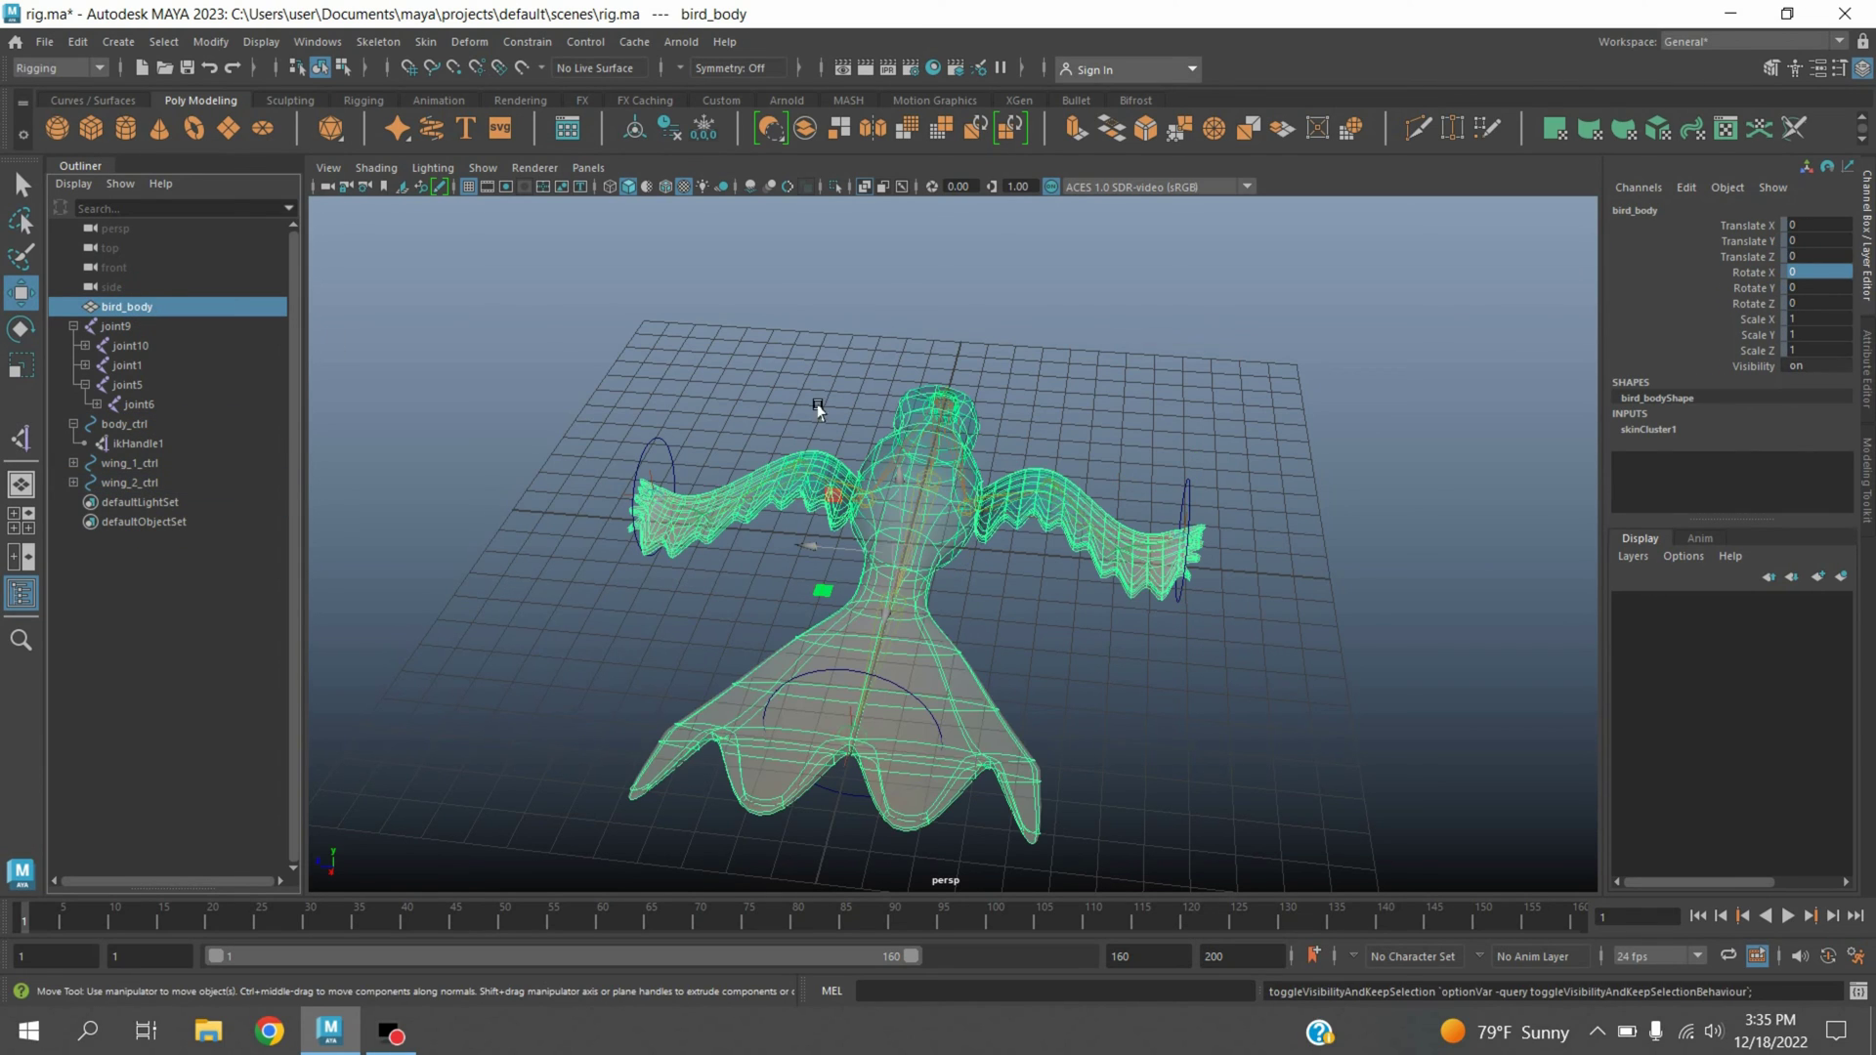
pyautogui.keyDown('alt'); pyautogui.moveTo(1036, 552); pyautogui.dragTo(959, 582); pyautogui.keyUp('alt')
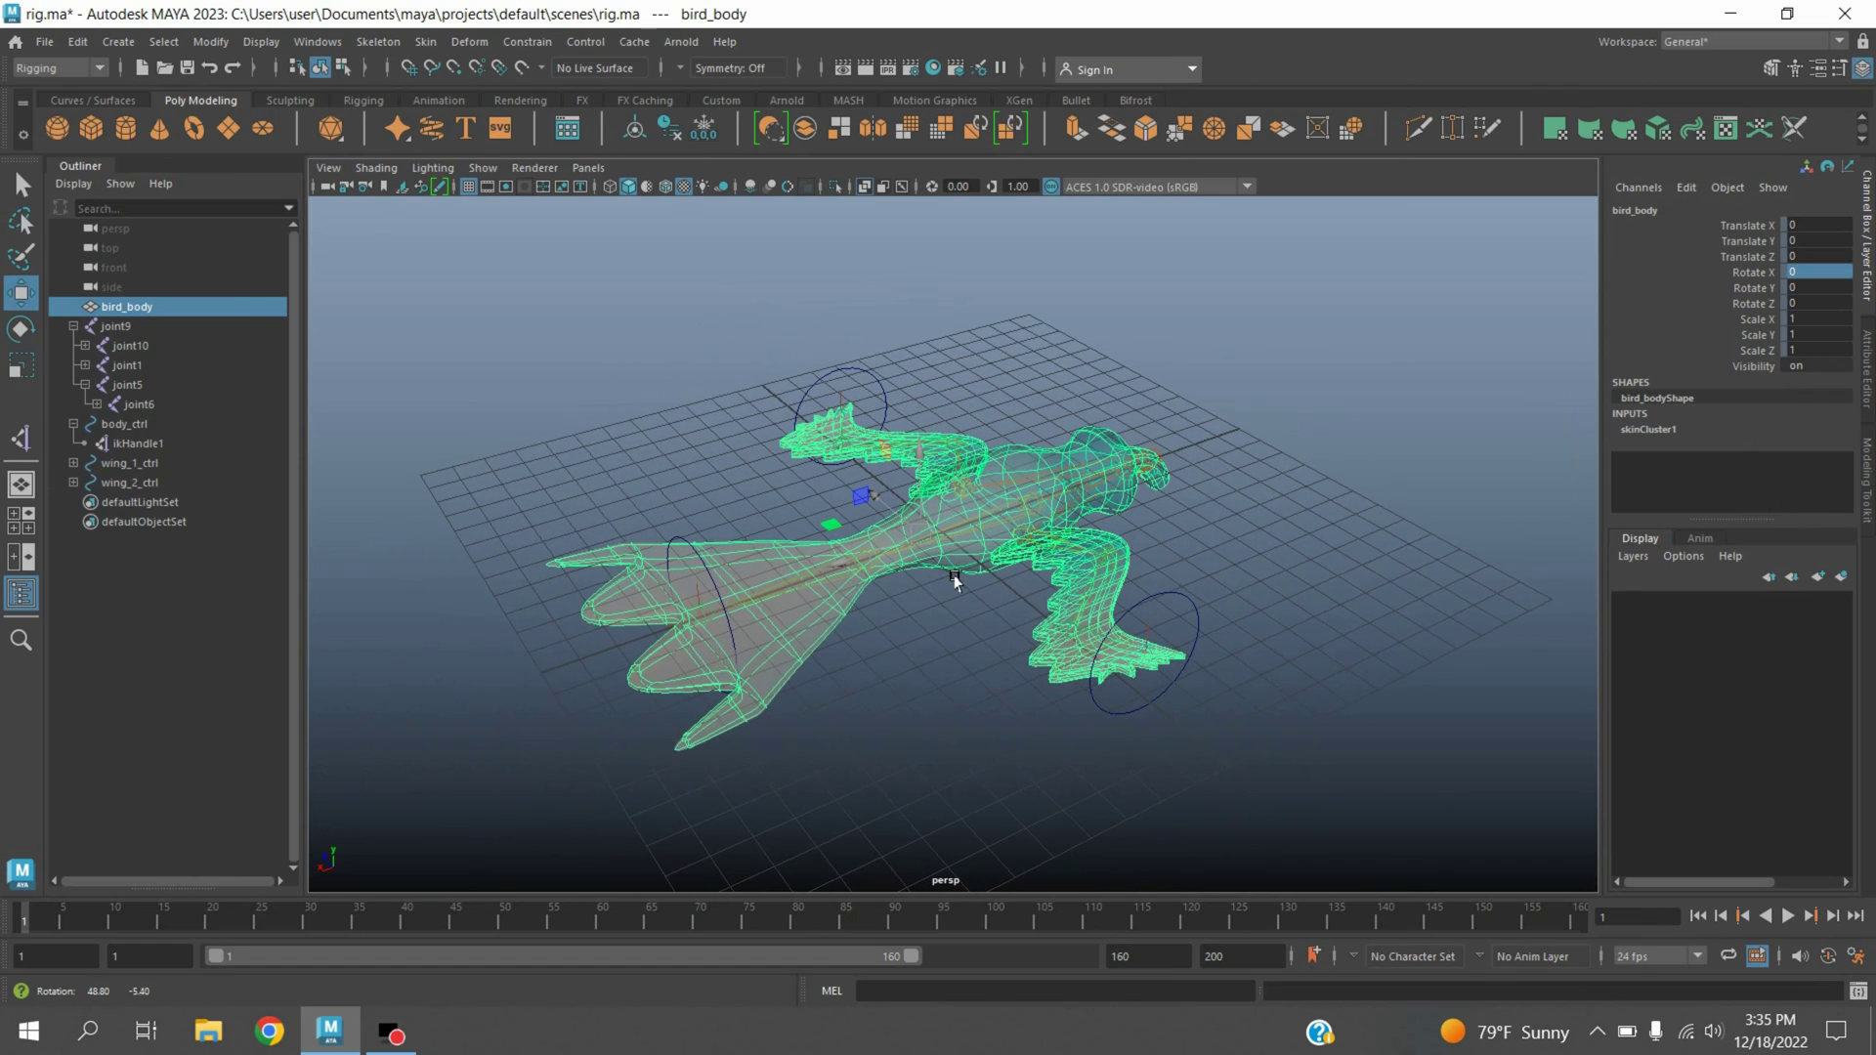
# - With both wing controllers selected, turn X-Ray off so the bird body shows solid
pyautogui.click(1200, 622)
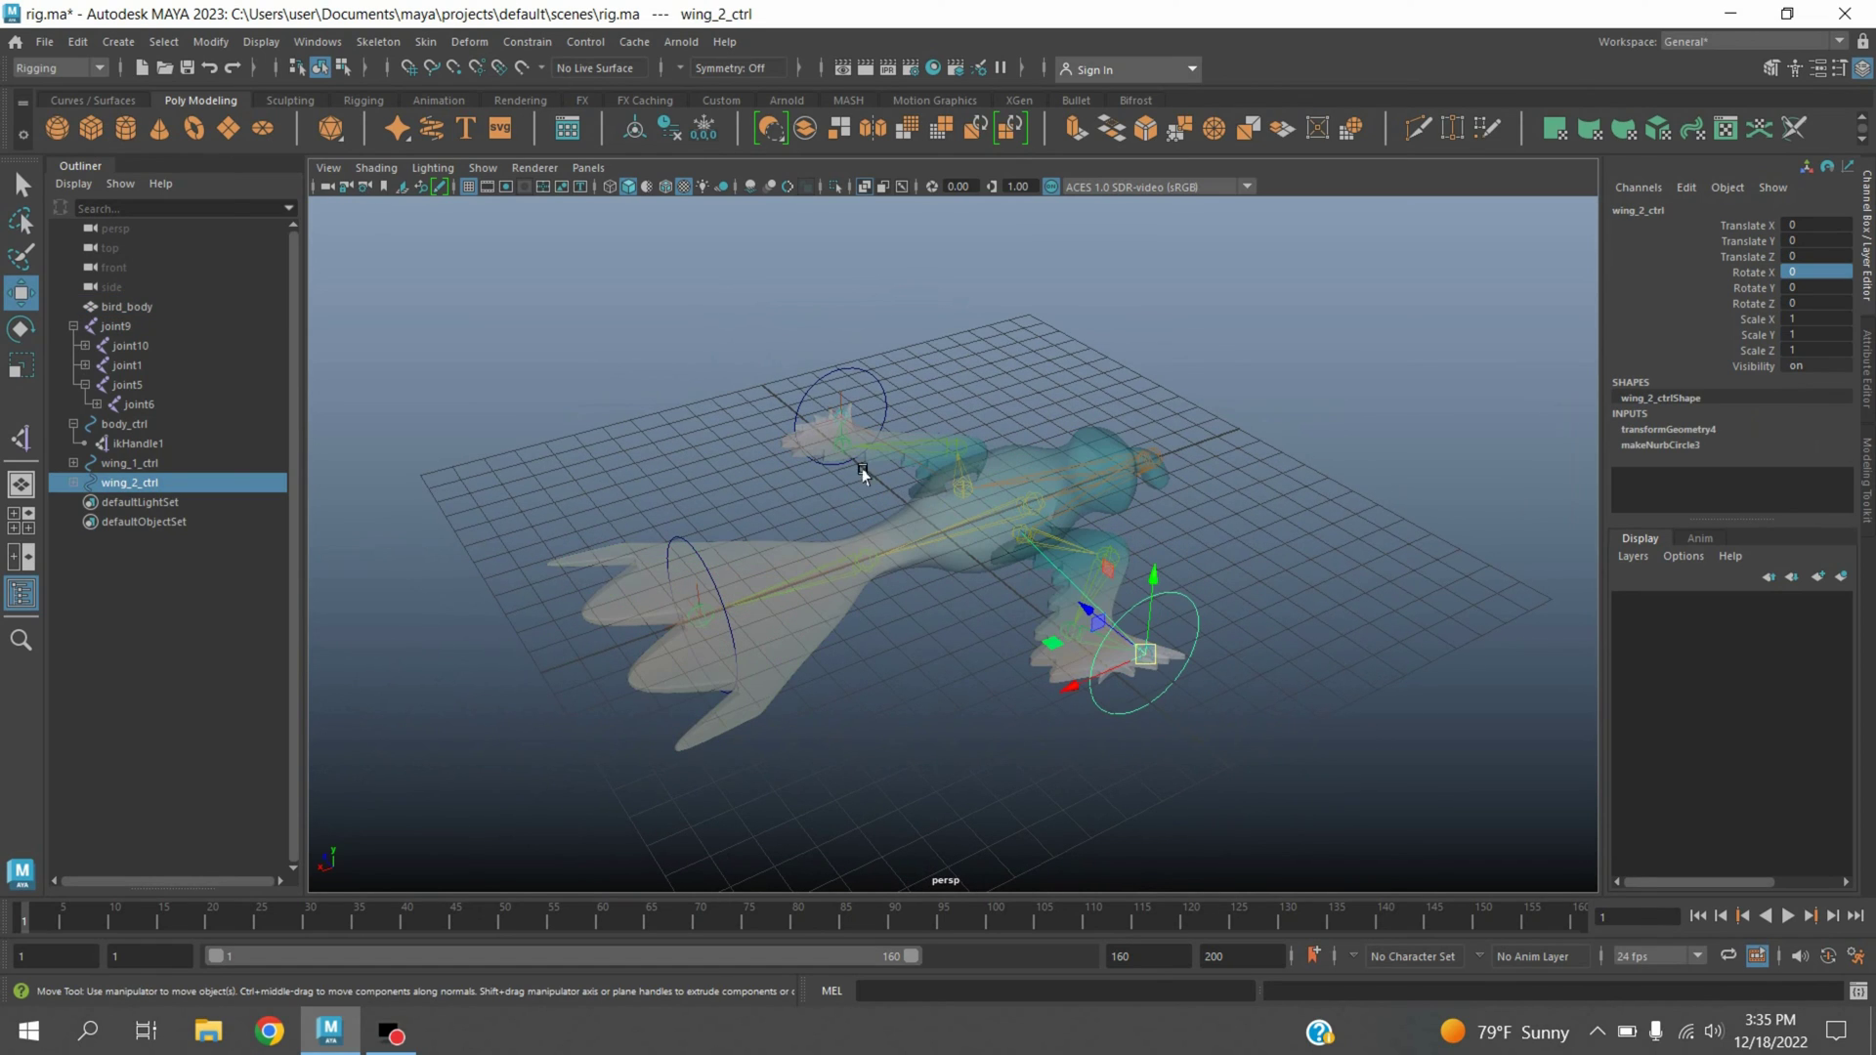
pyautogui.keyDown('shift'); pyautogui.click(838, 391); pyautogui.keyUp('shift')
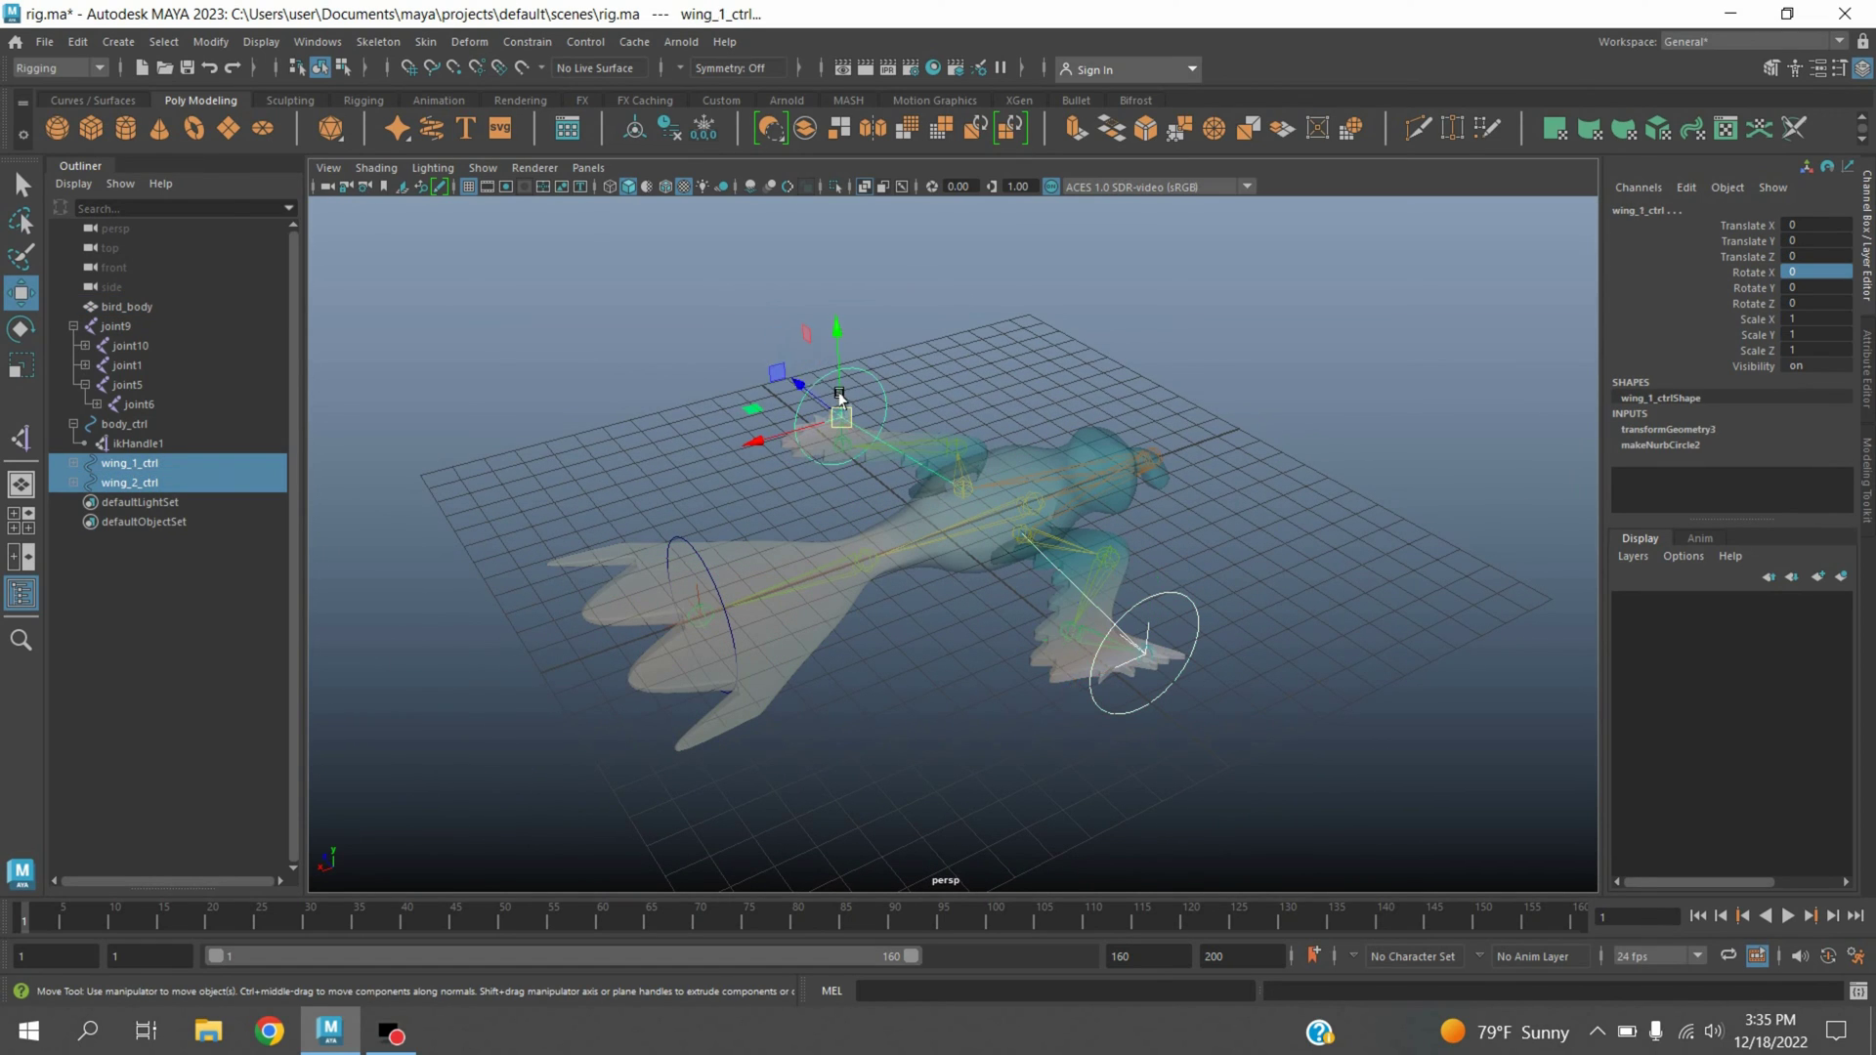
pyautogui.click(868, 192)
pyautogui.keyDown('alt'); pyautogui.moveTo(603, 430); pyautogui.dragTo(860, 410); pyautogui.keyUp('alt')
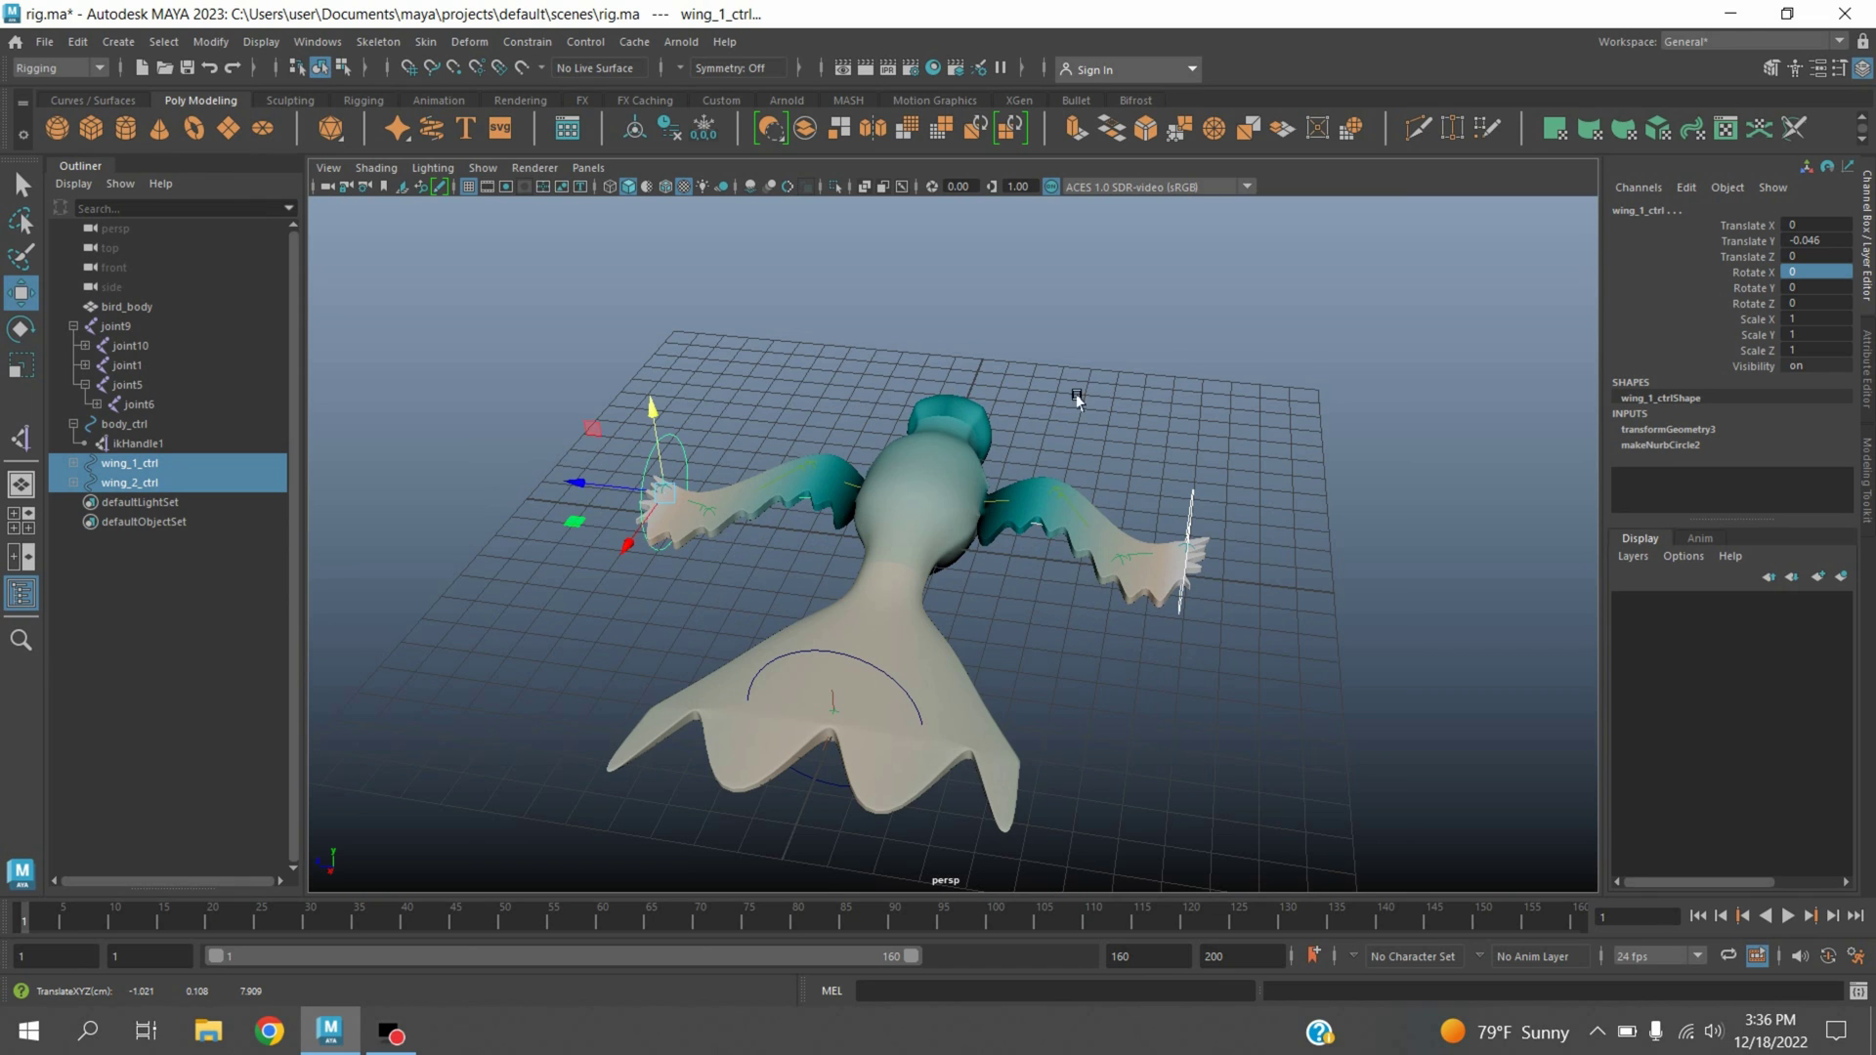
pyautogui.keyDown('alt'); pyautogui.moveTo(1309, 461); pyautogui.dragTo(960, 450); pyautogui.keyUp('alt')
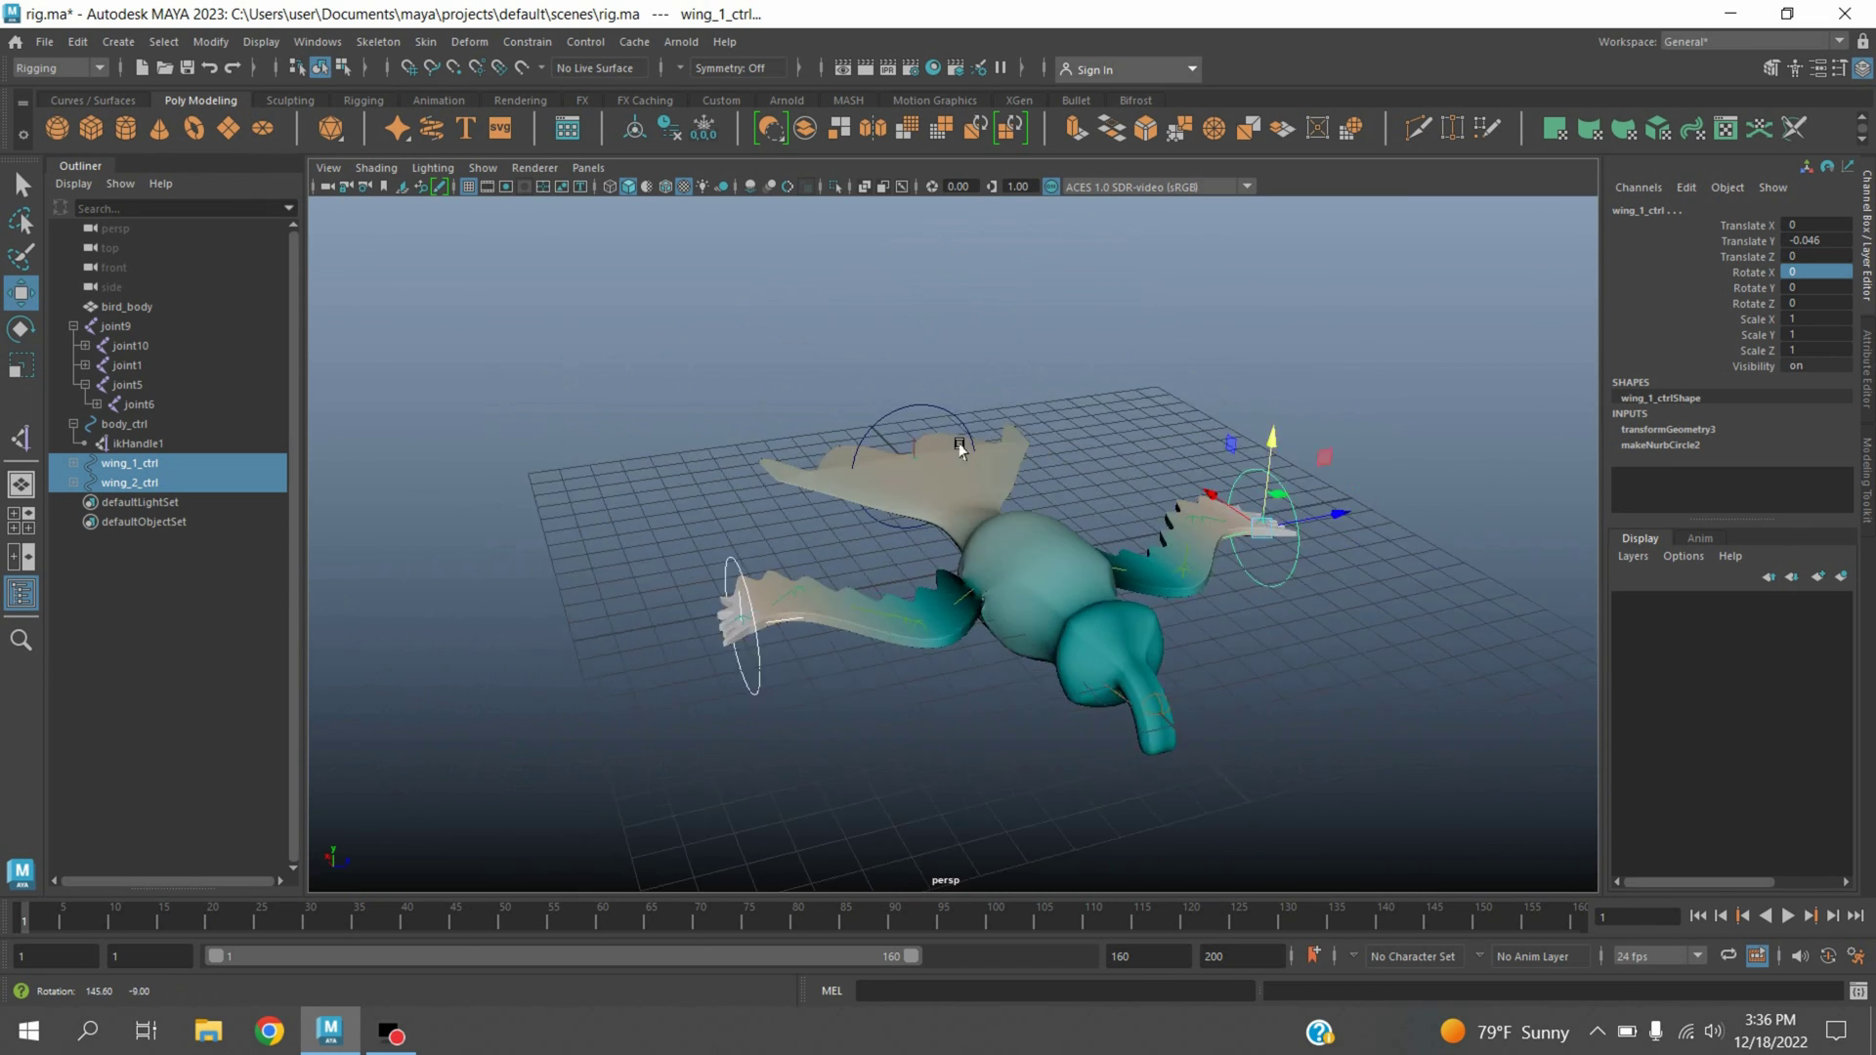